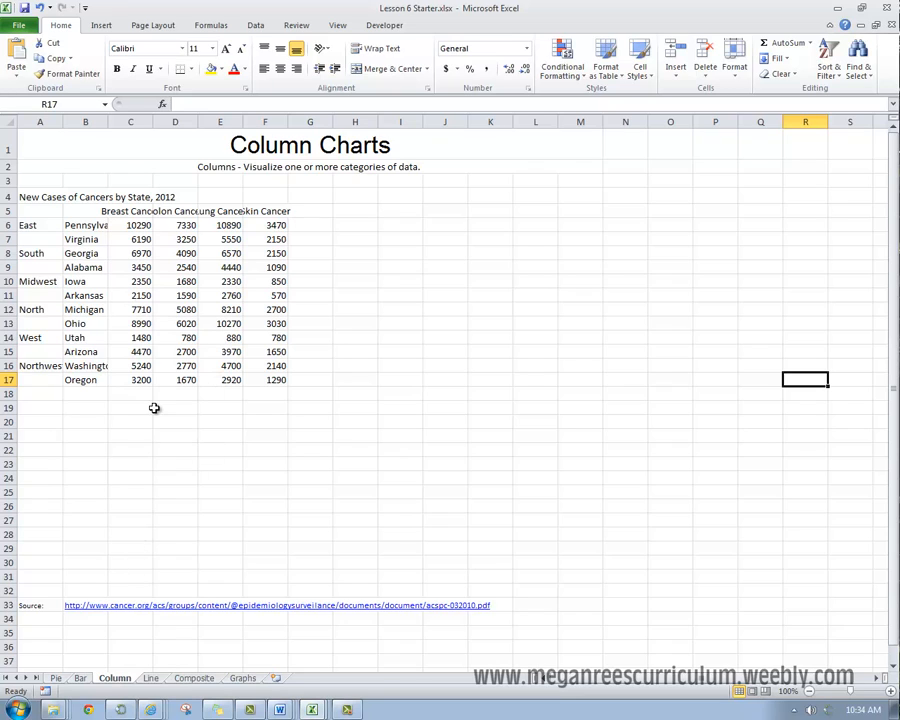
click(140, 436)
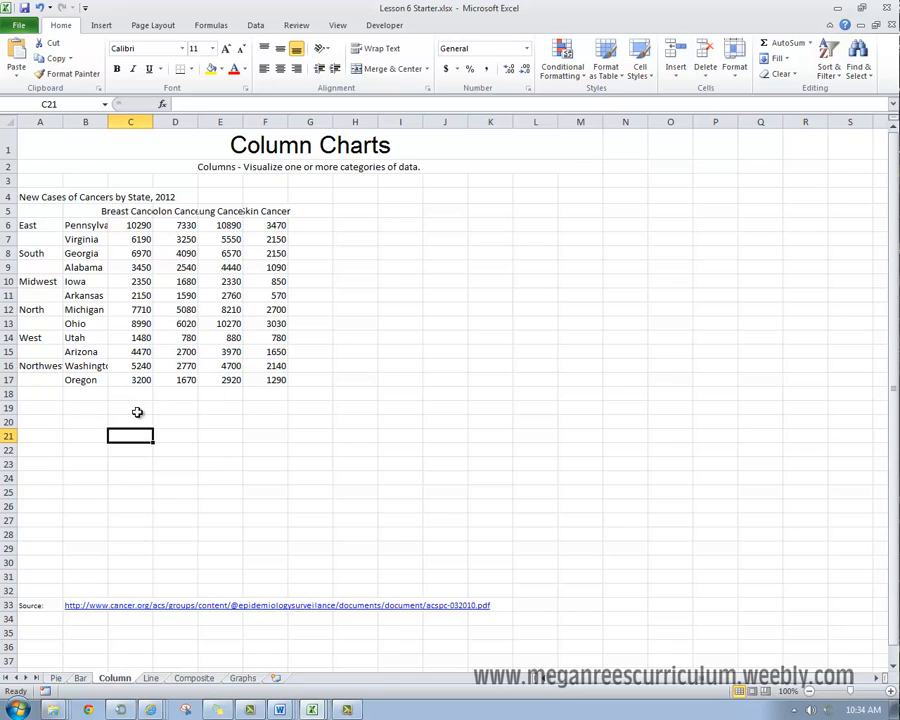
click(76, 239)
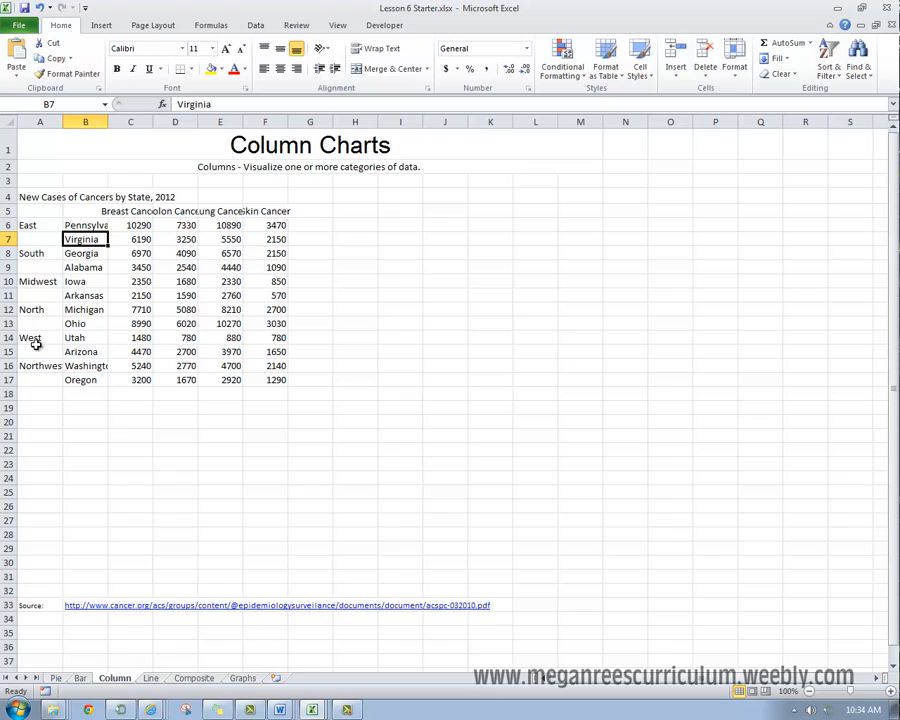
drag(205, 456, 206, 460)
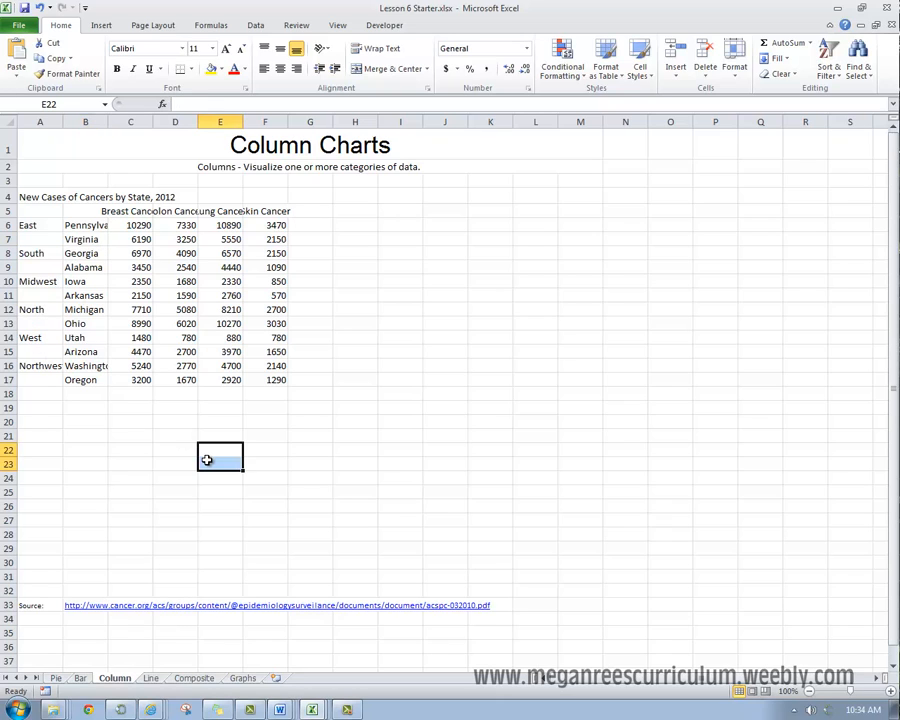
click(212, 393)
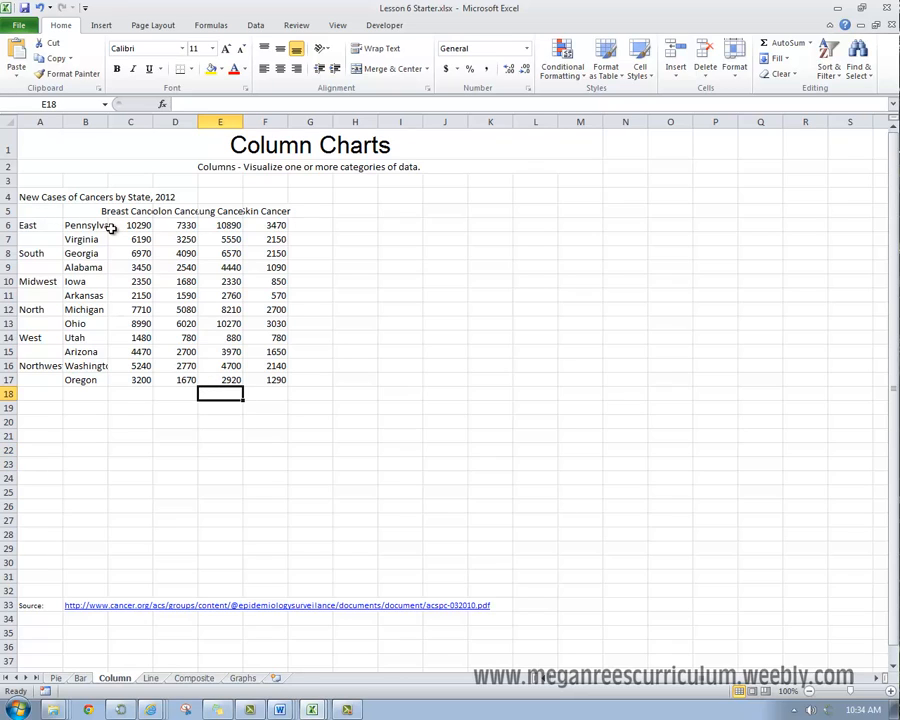
click(68, 211)
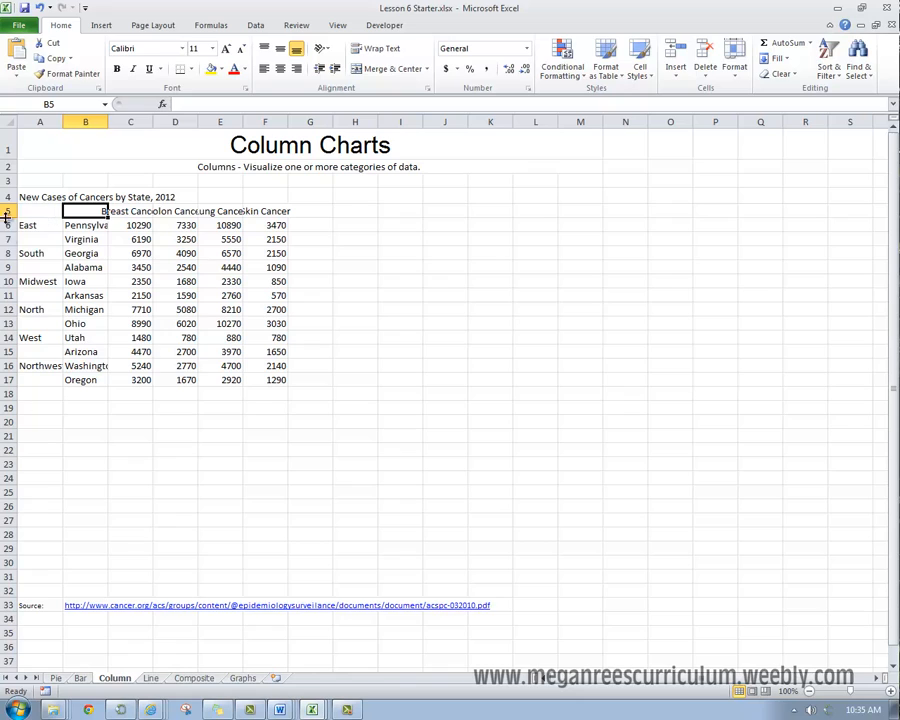
Step: Widen column B just enough to show the full state names
click(87, 228)
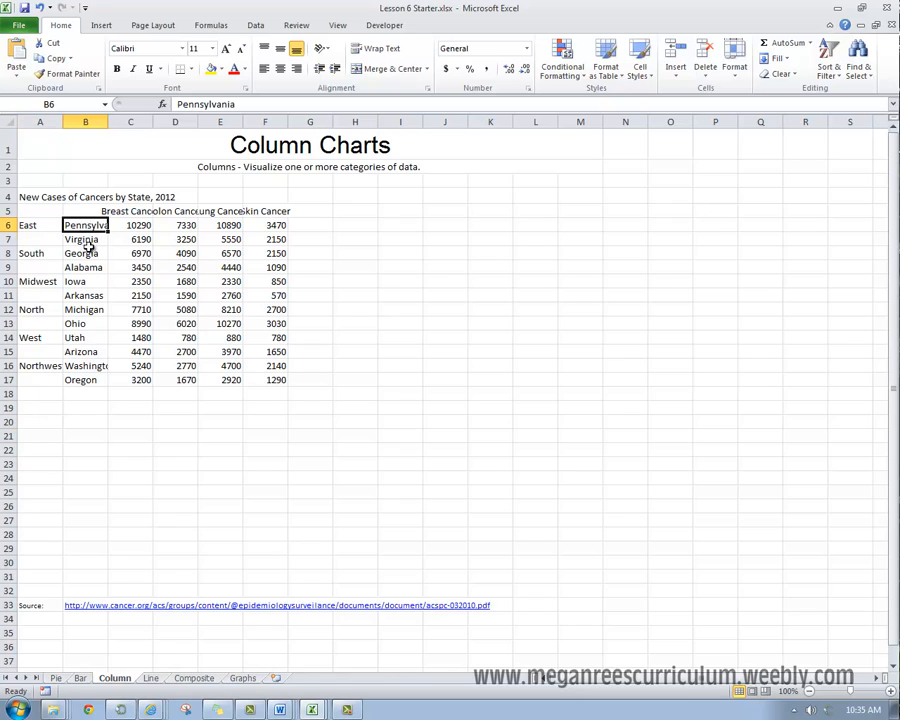
drag(87, 226, 85, 337)
double_click(108, 121)
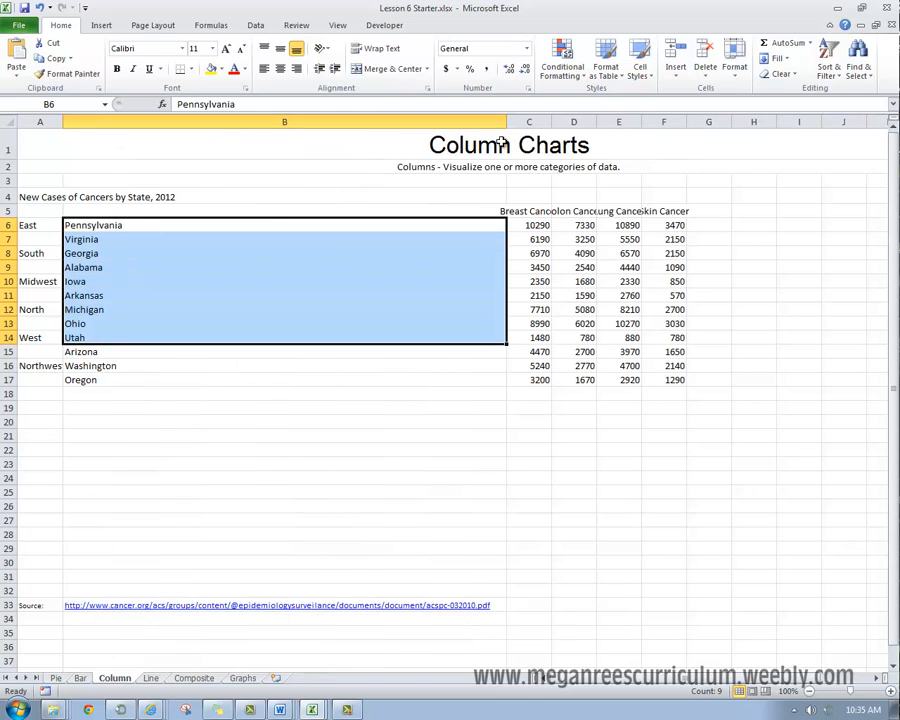
drag(504, 121, 131, 150)
click(97, 309)
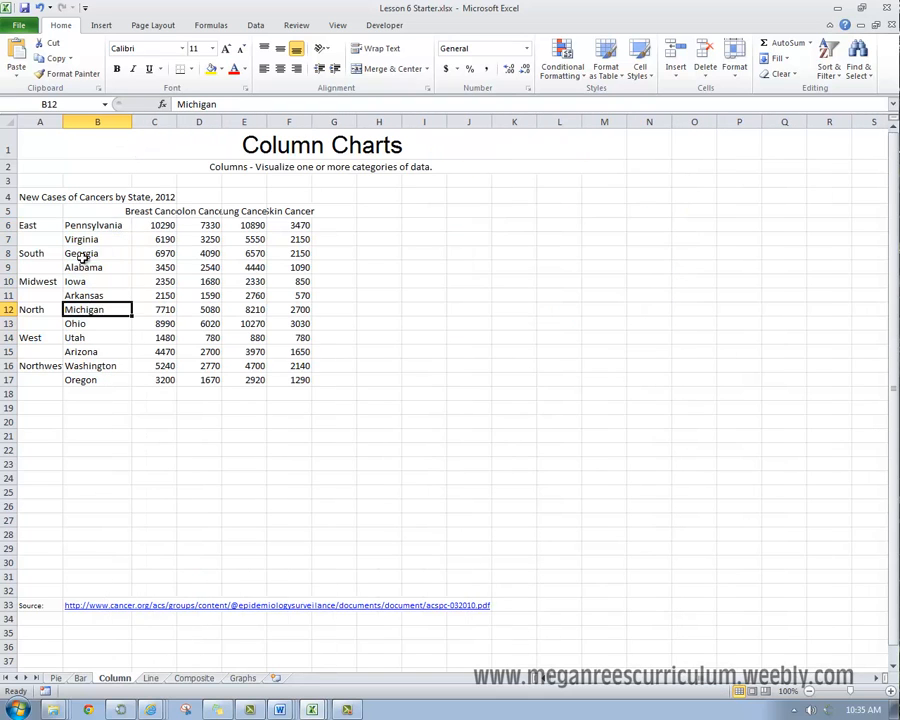
click(92, 225)
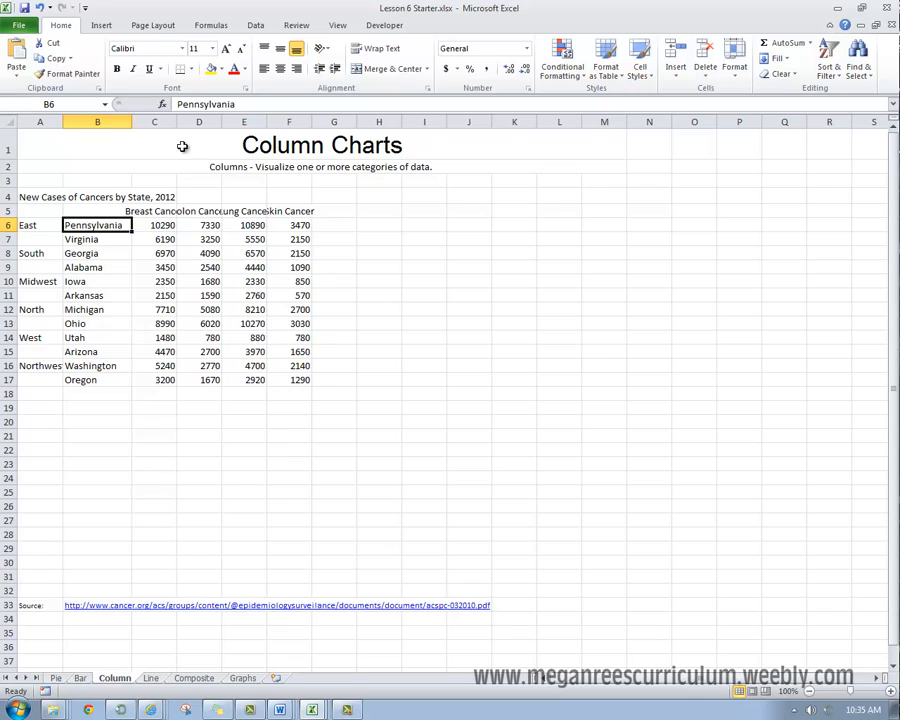
Step: Wrap the text of the four cancer type headings in C5:F5
drag(135, 211, 286, 210)
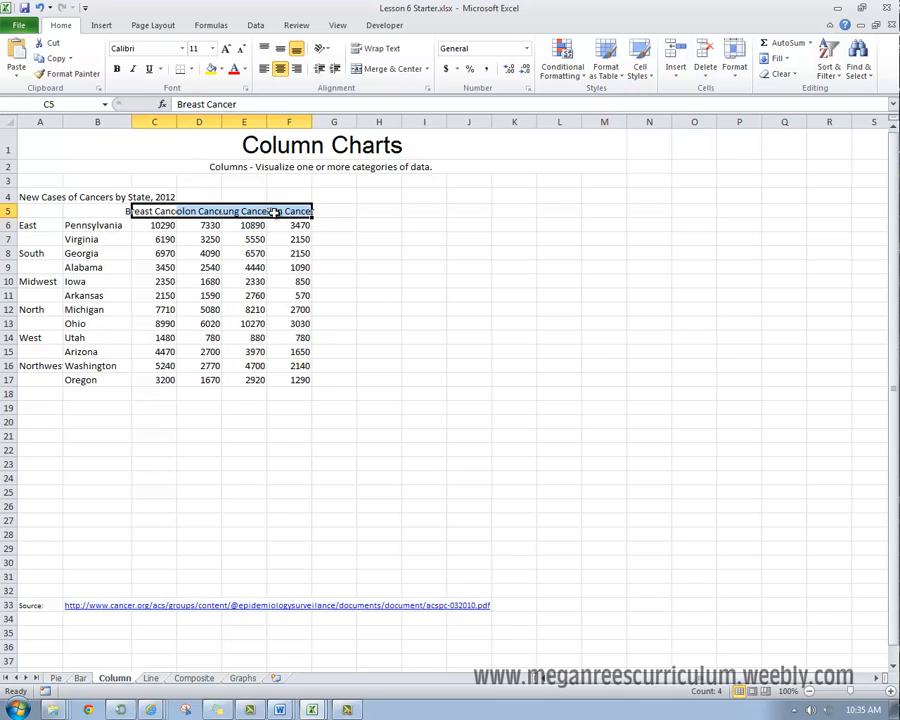
click(378, 49)
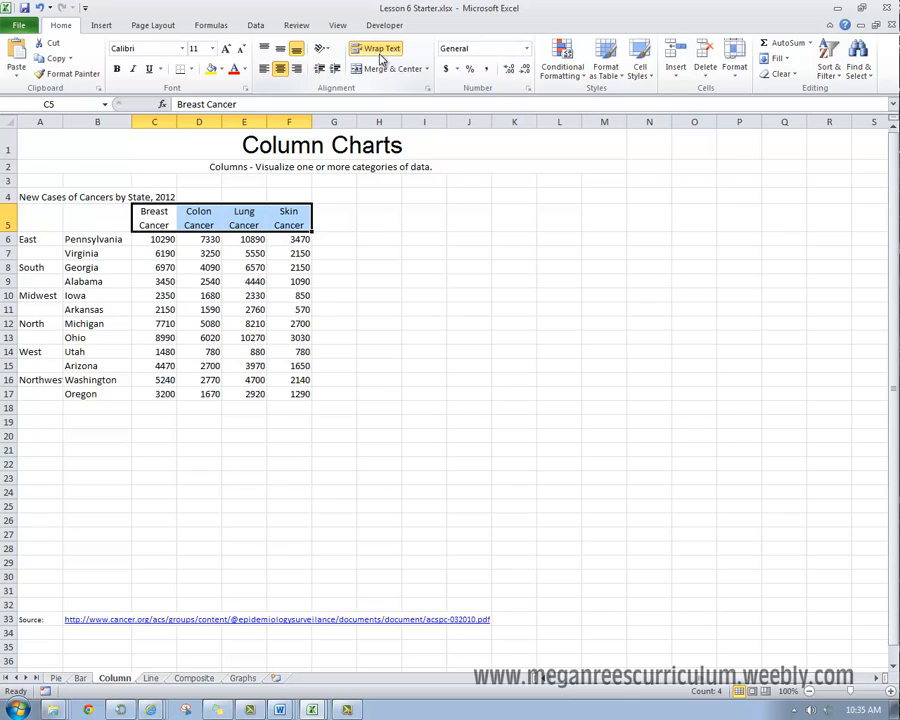
click(319, 391)
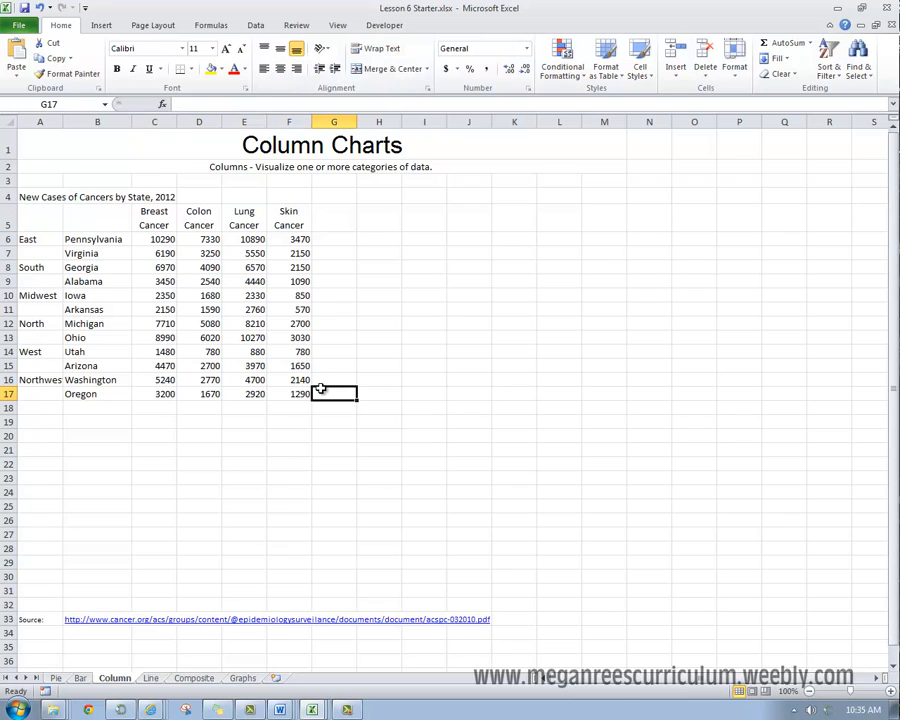
click(290, 338)
Step: Try a 2-D clustered column chart of the states and cancer types in B5:F17 and delete it
drag(104, 221, 293, 393)
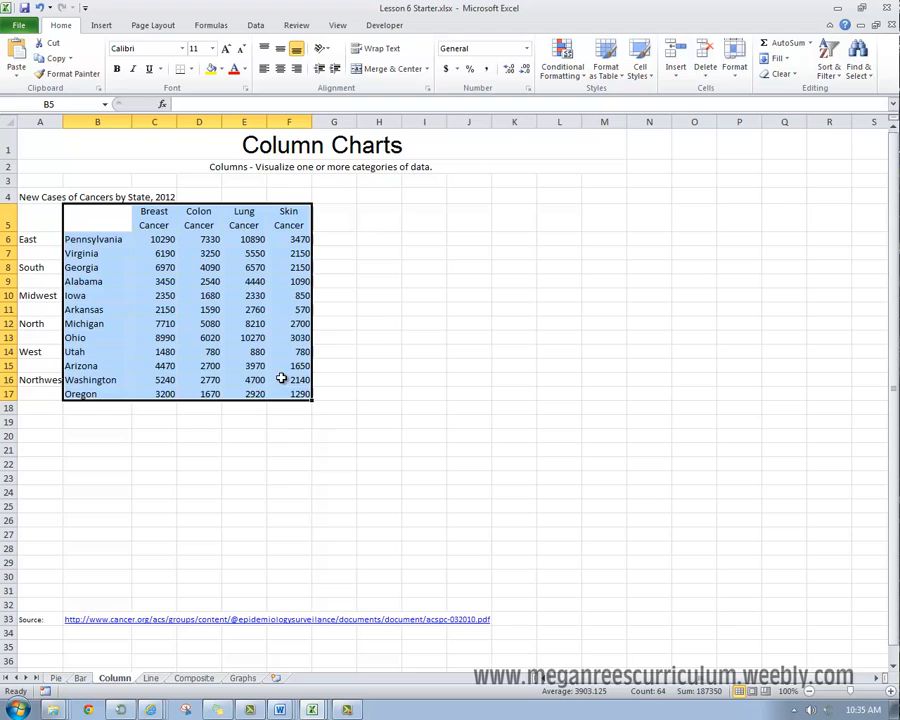
click(100, 25)
click(266, 58)
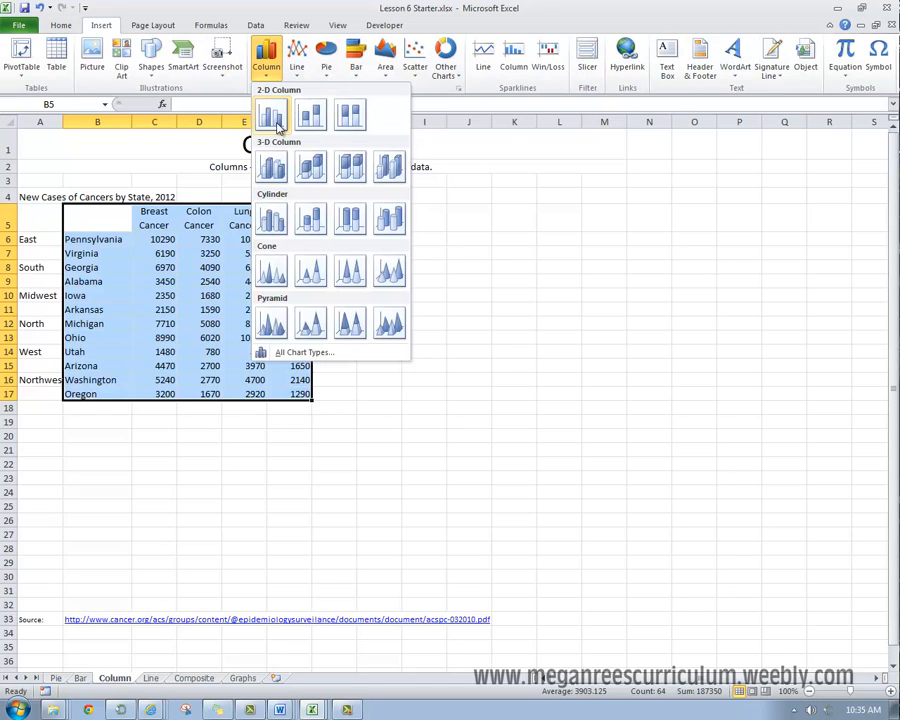
click(275, 120)
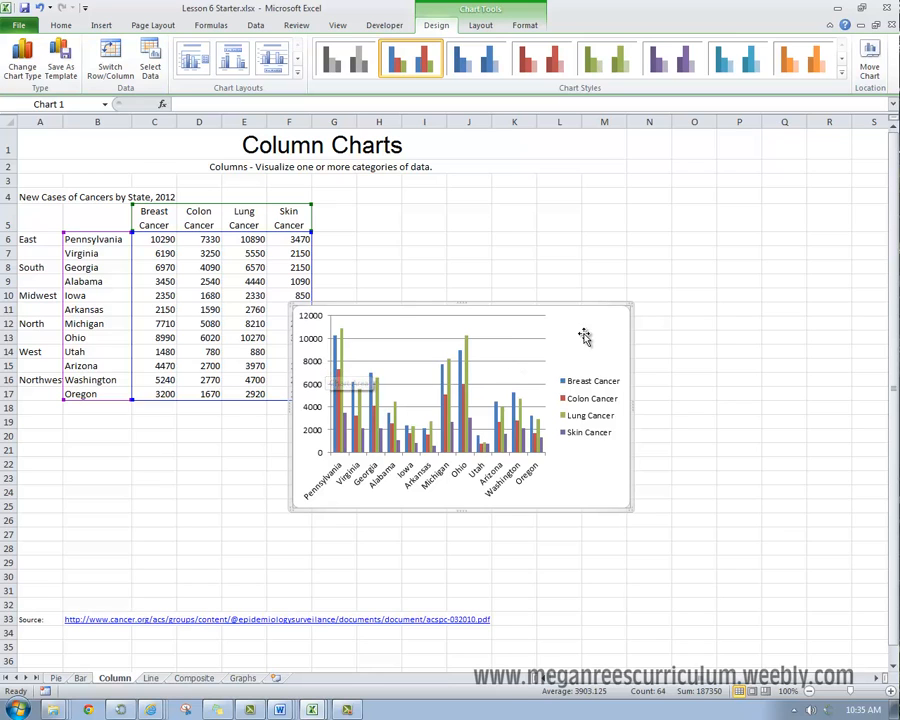
key(Delete)
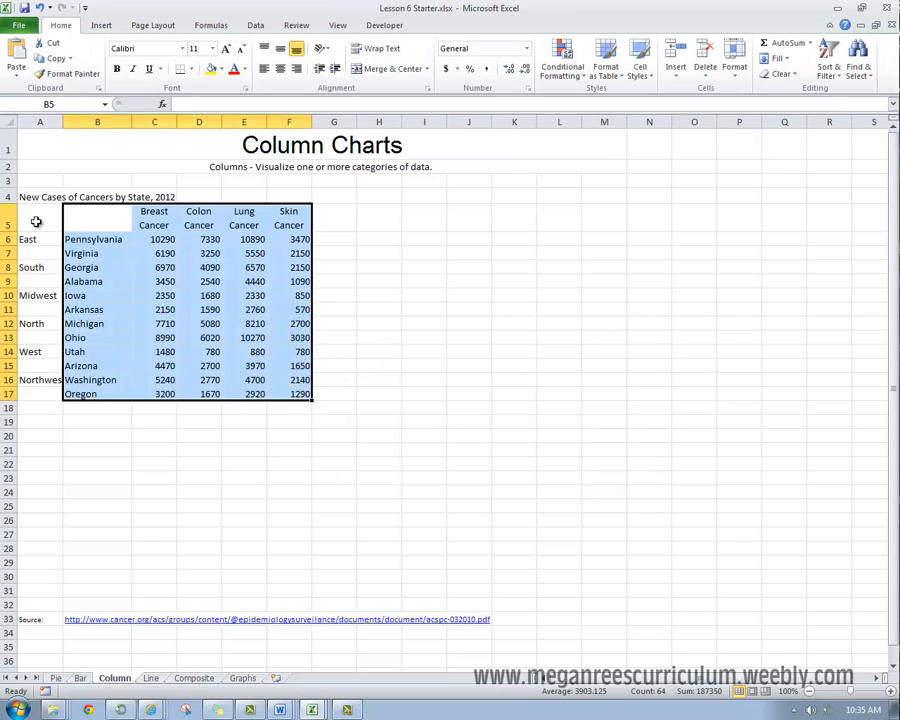
Step: Insert a 2-D clustered column chart from A5:F17, including the region column, and enlarge the chart slightly
drag(36, 222, 290, 397)
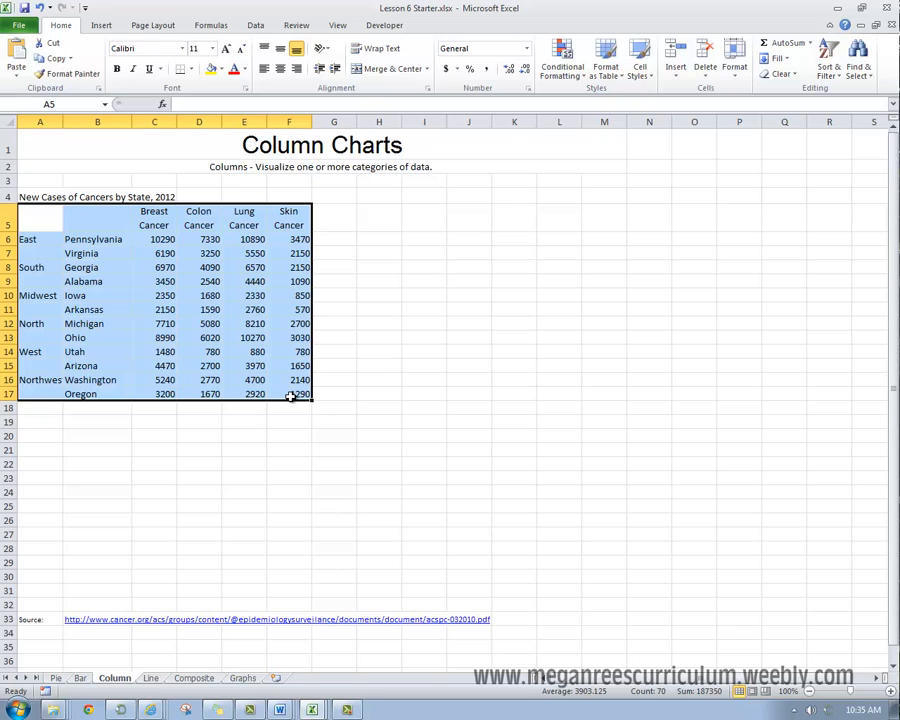
click(30, 253)
drag(50, 239, 31, 415)
drag(40, 218, 286, 382)
click(101, 25)
click(266, 58)
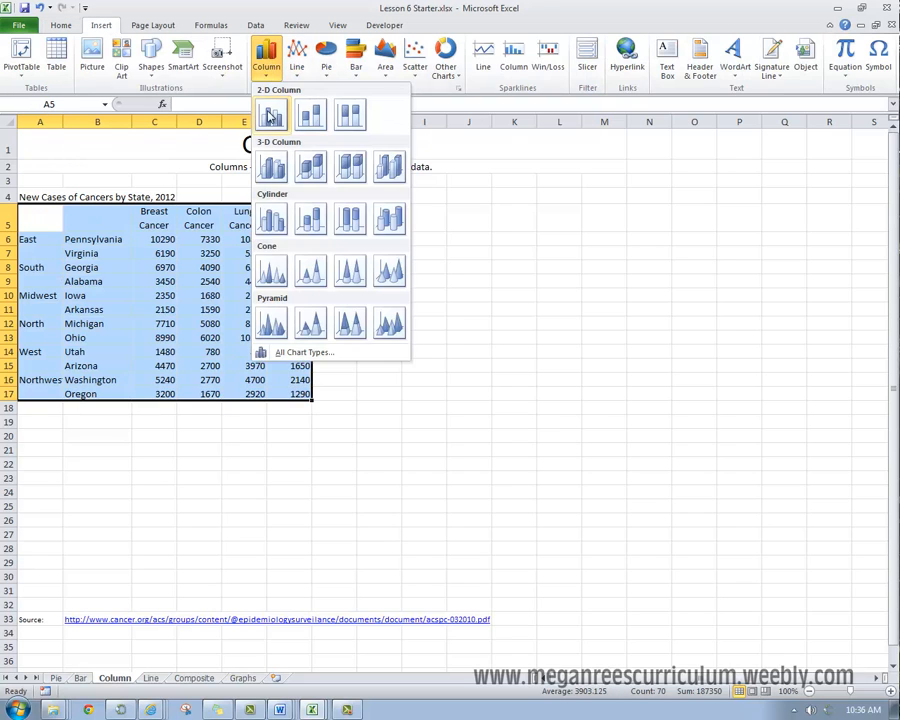
click(270, 114)
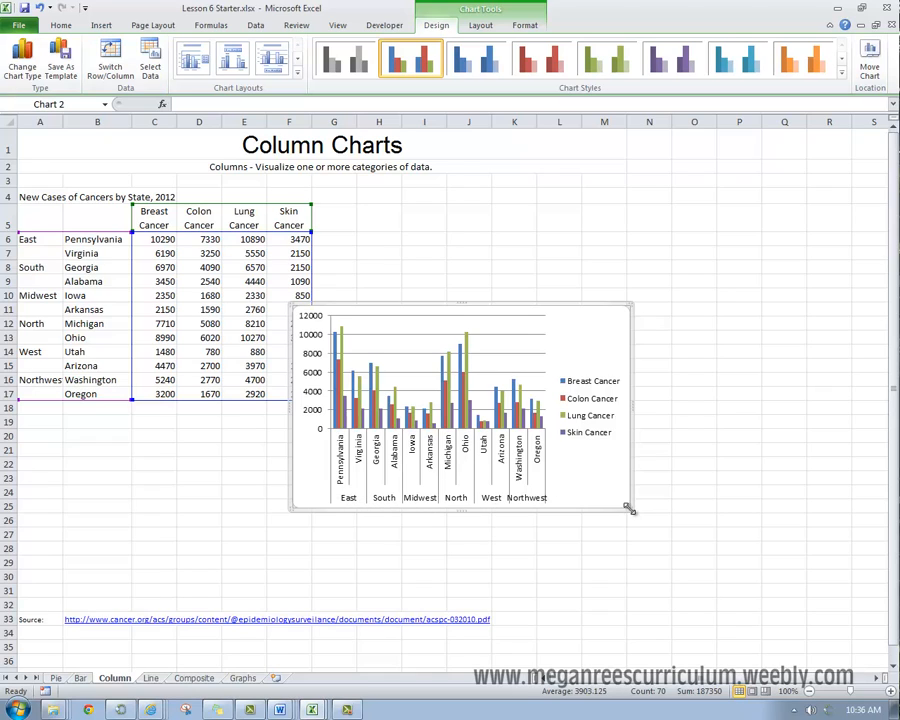
drag(629, 509, 652, 513)
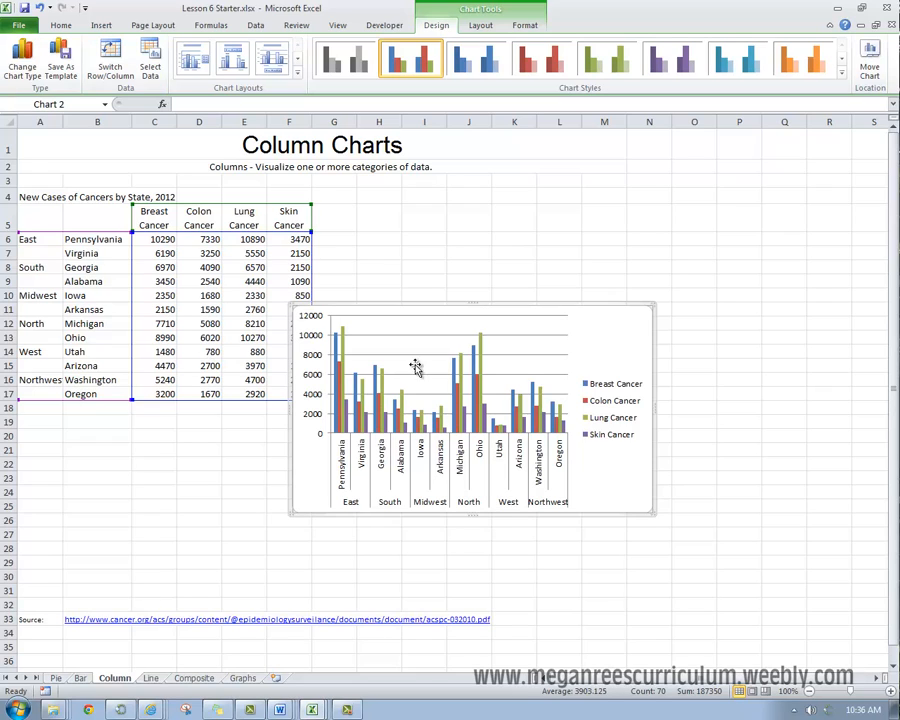
drag(601, 341, 615, 346)
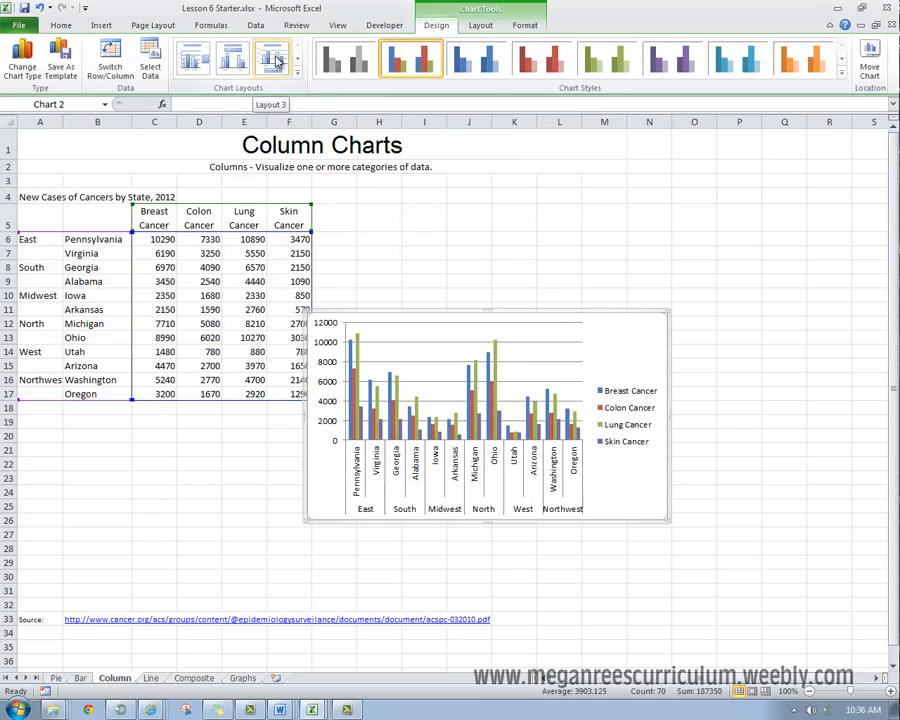
Step: Apply chart Layout 3 and title the chart "New Cases of Cancers by State3 and Region" with "2012" on a separate line
click(274, 62)
drag(455, 333, 544, 330)
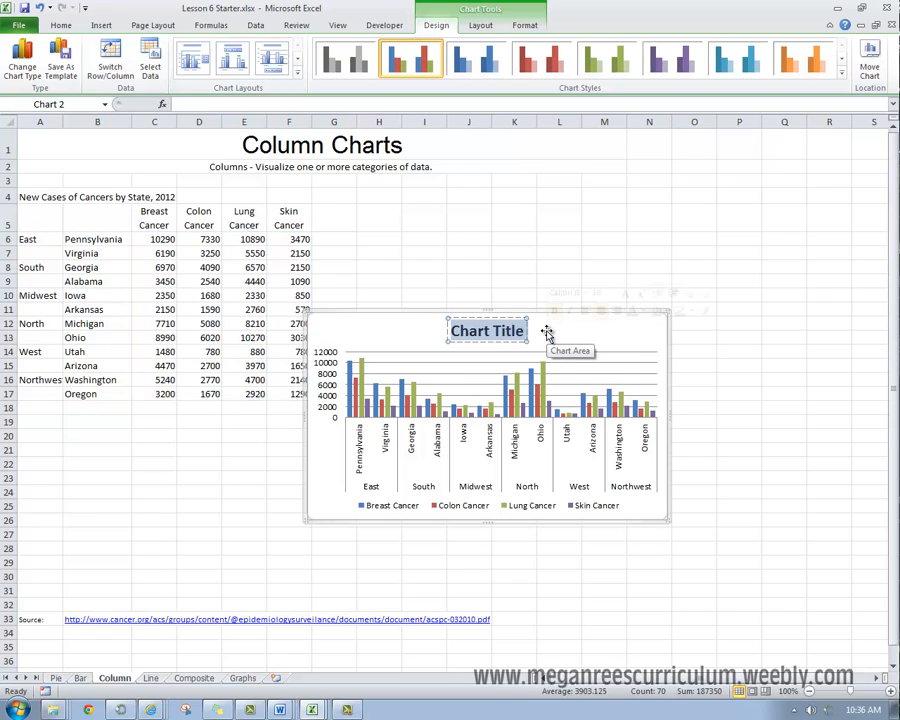
text(New Cases of Ca)
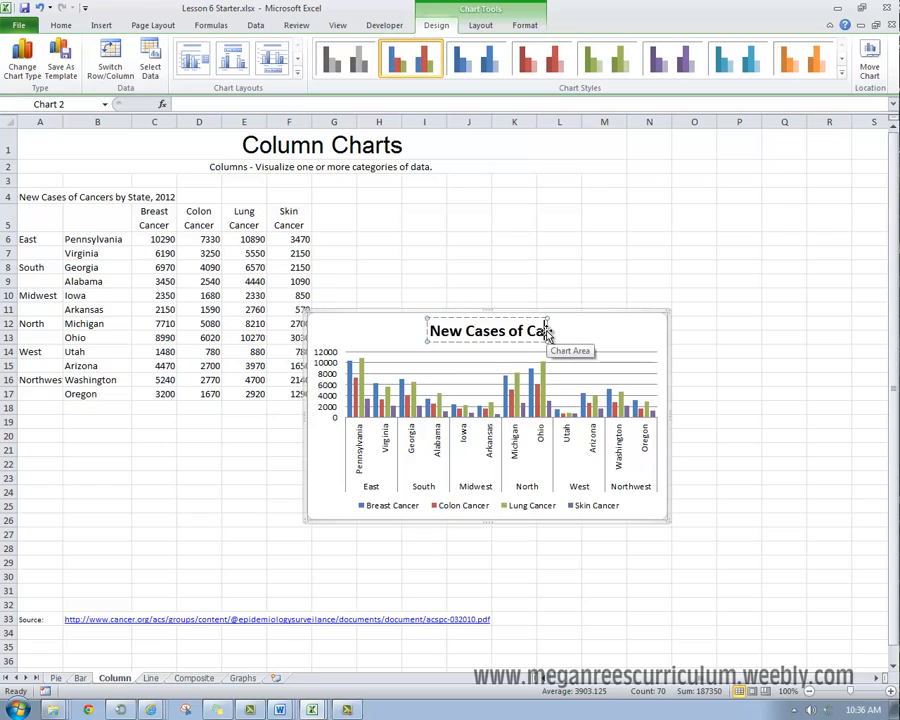
text(ncers by State3 an)
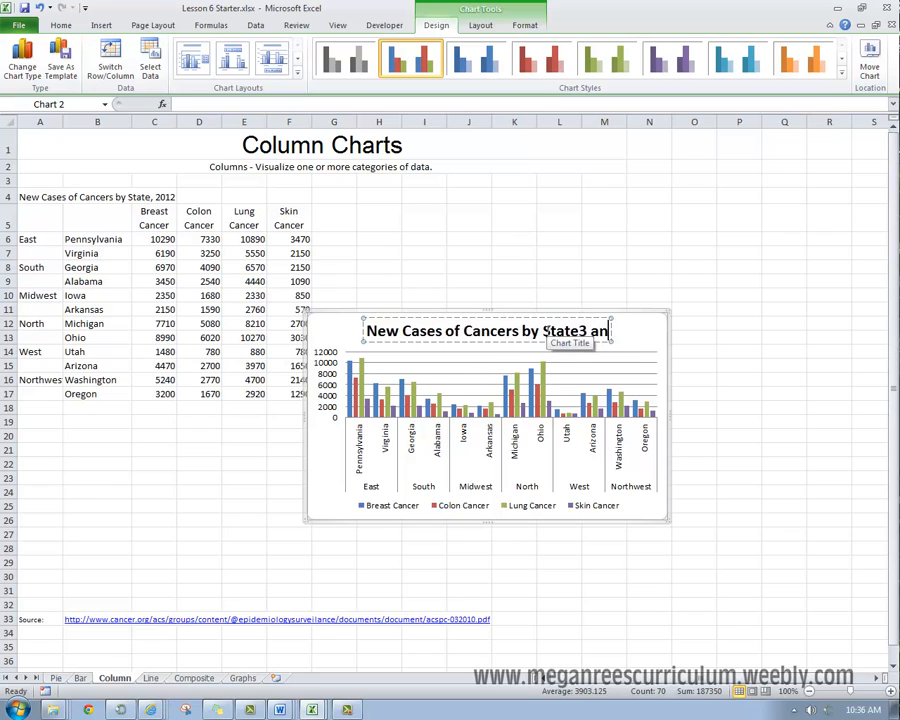
text(d Region )
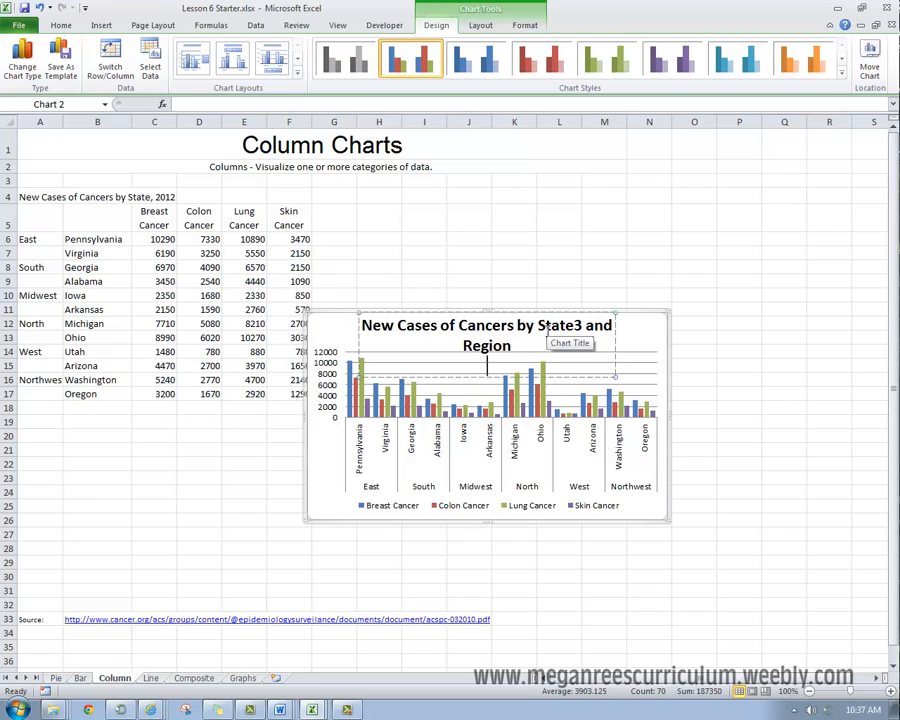
text(2012)
Step: Reduce the chart title's main text to 16 pt and make the "2012" line smaller still
drag(361, 325, 512, 346)
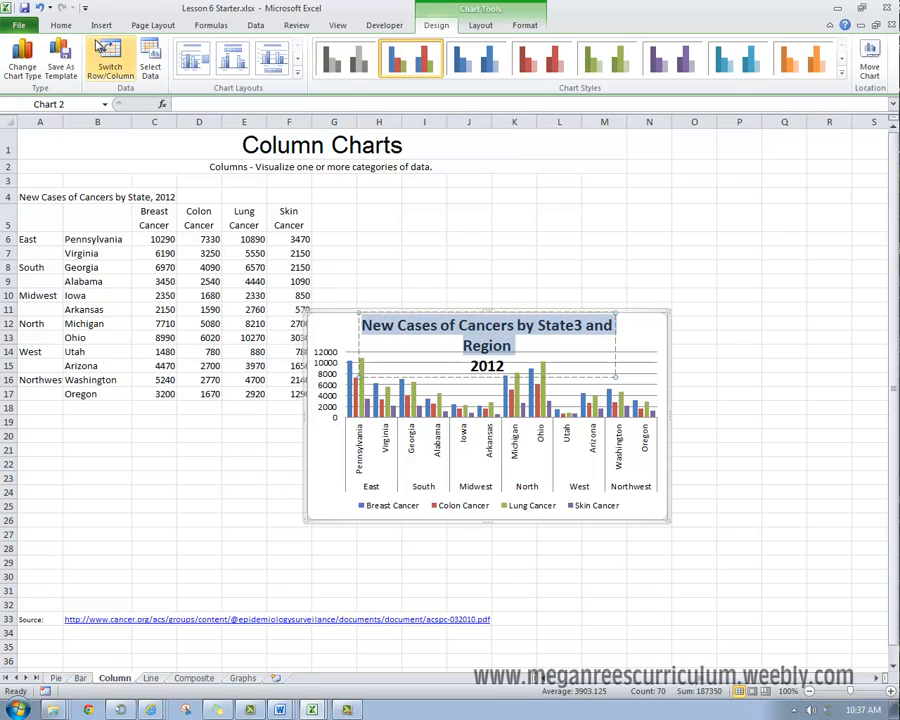
click(61, 25)
click(240, 48)
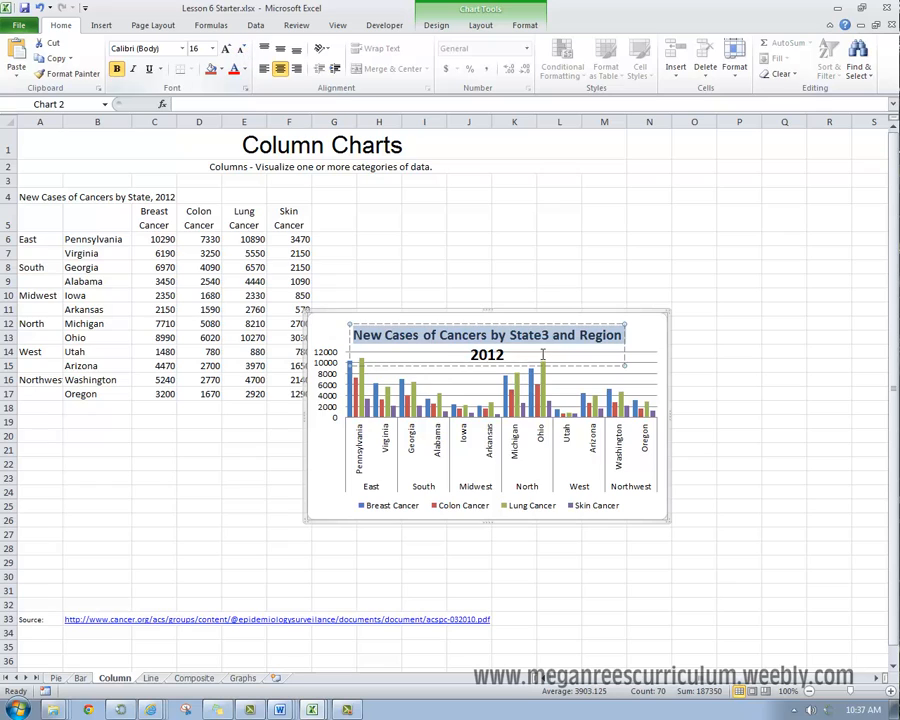
double_click(474, 352)
click(240, 50)
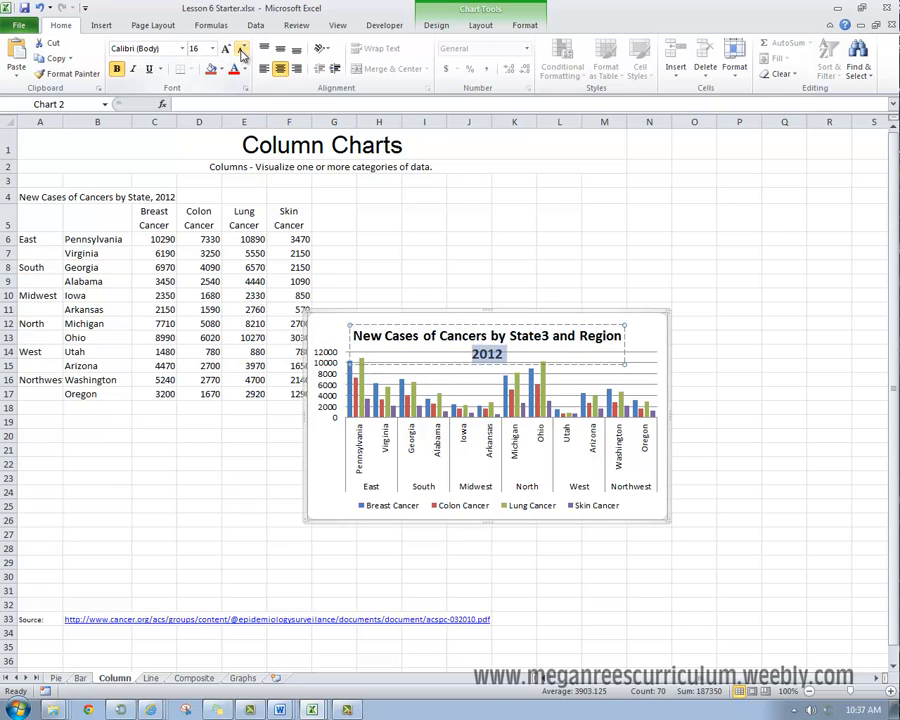
click(240, 50)
click(661, 532)
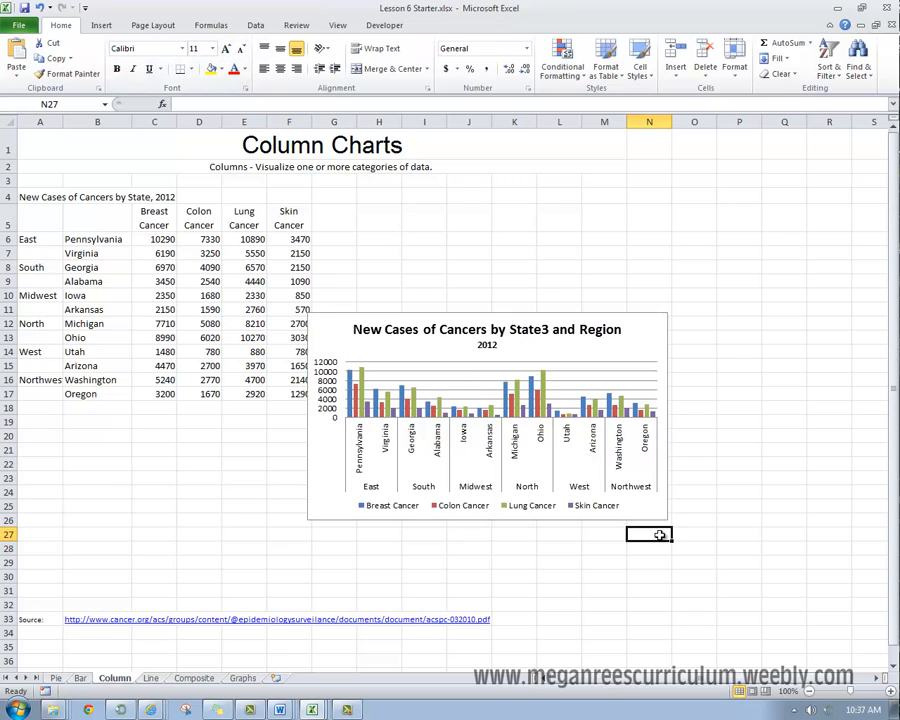
Step: Make the chart taller by about six rows and move it clear of the data table
click(600, 520)
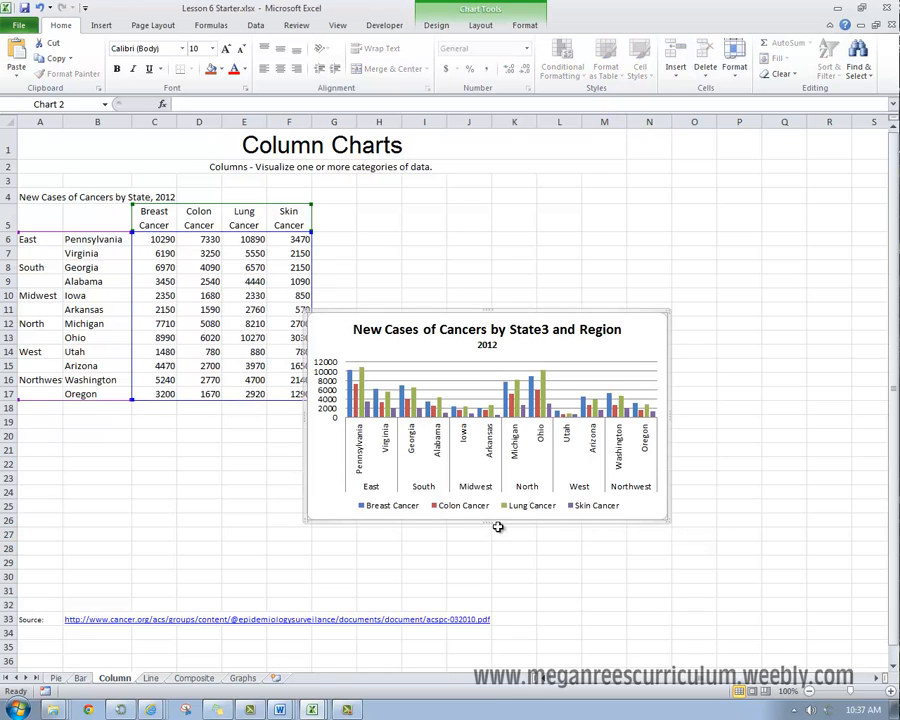
drag(487, 520, 466, 607)
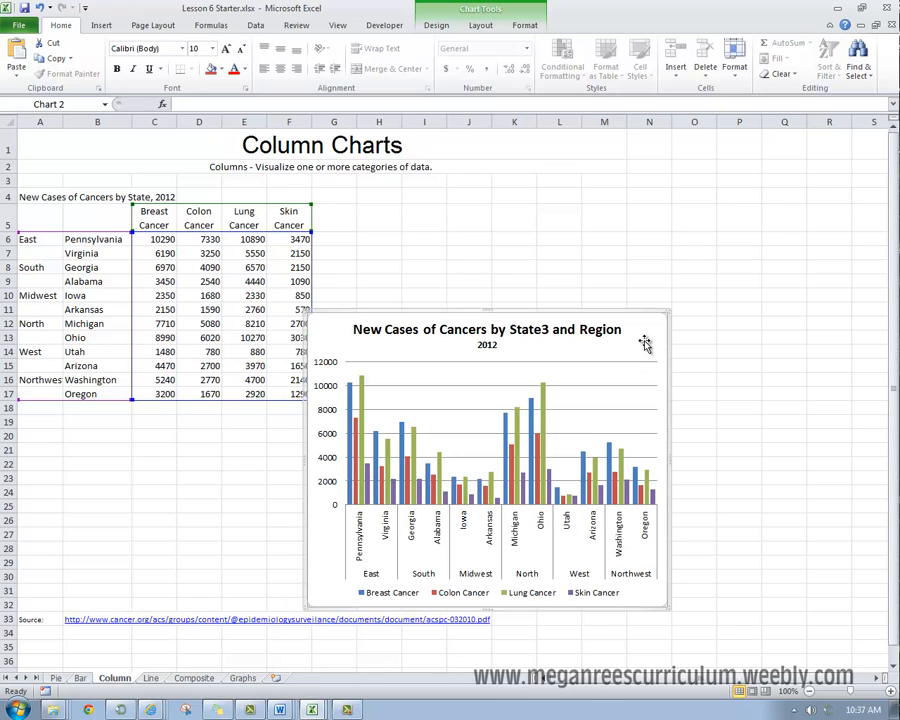
drag(645, 343, 663, 313)
Step: Change the chart type to a 2-D stacked column chart
click(500, 12)
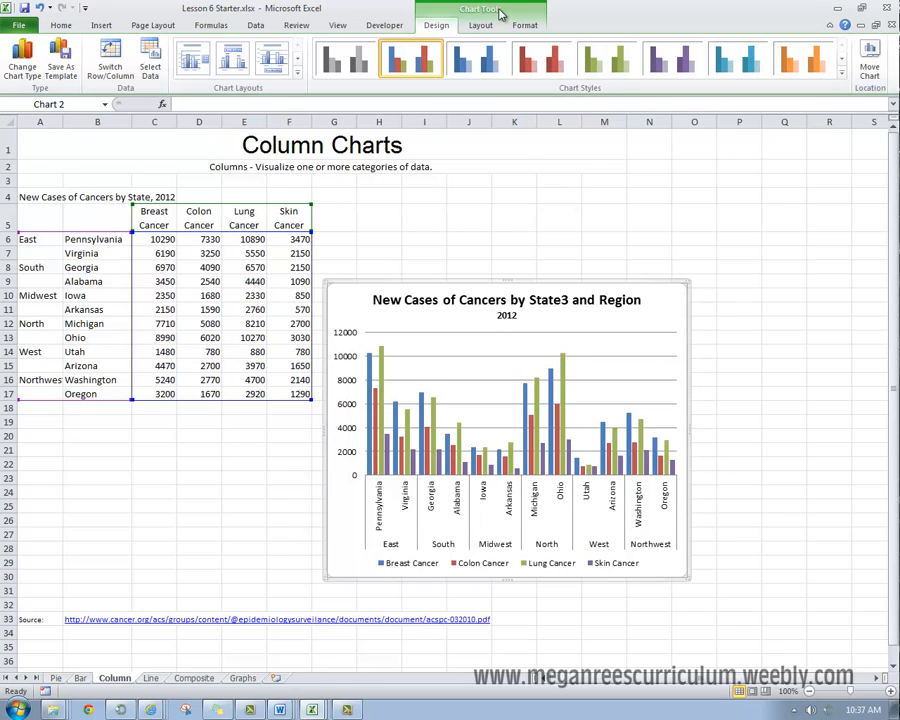
click(24, 63)
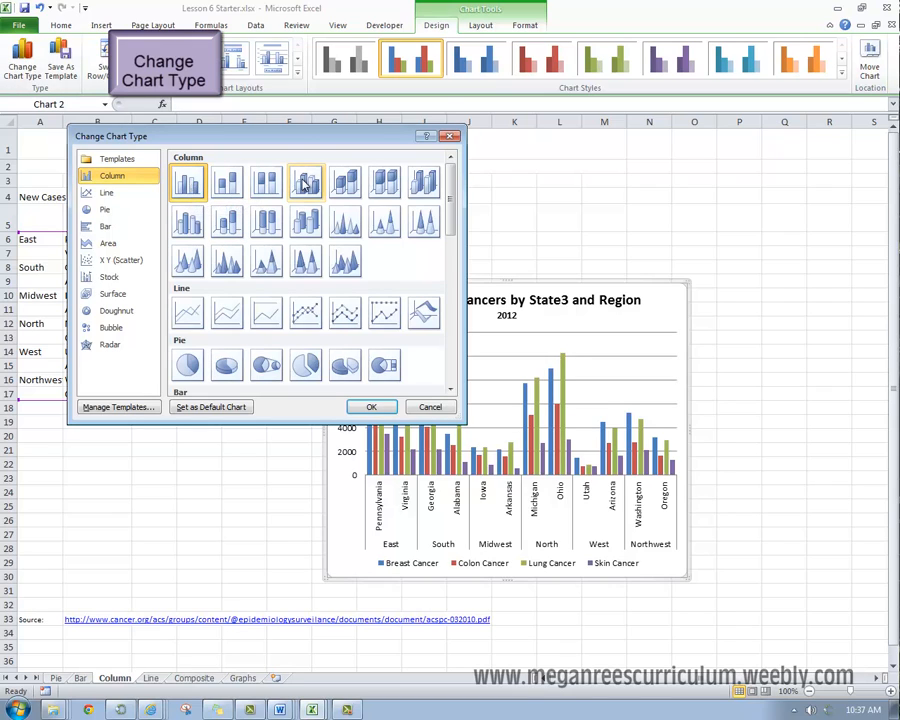
click(265, 187)
click(236, 185)
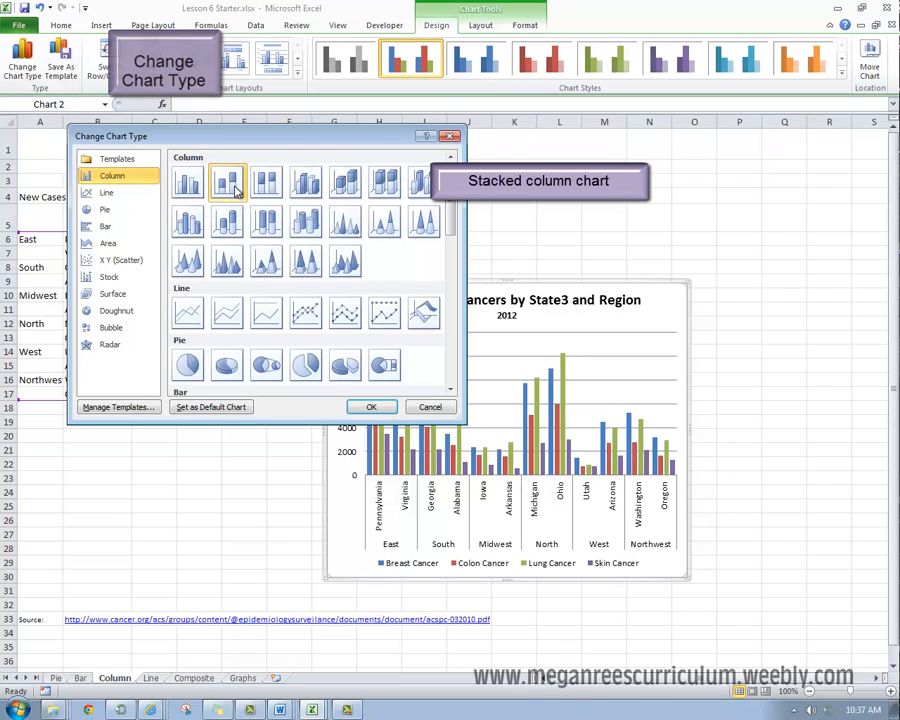
click(369, 407)
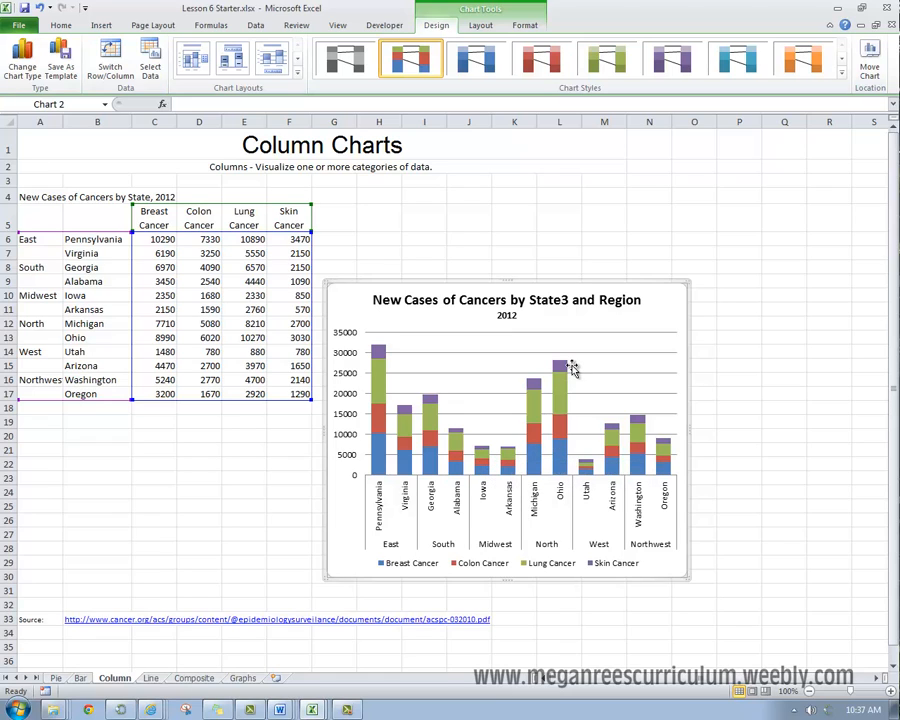
Step: Move the stacked column chart up so that it sits beside the data table, starting at row 6
mouse_move(492, 457)
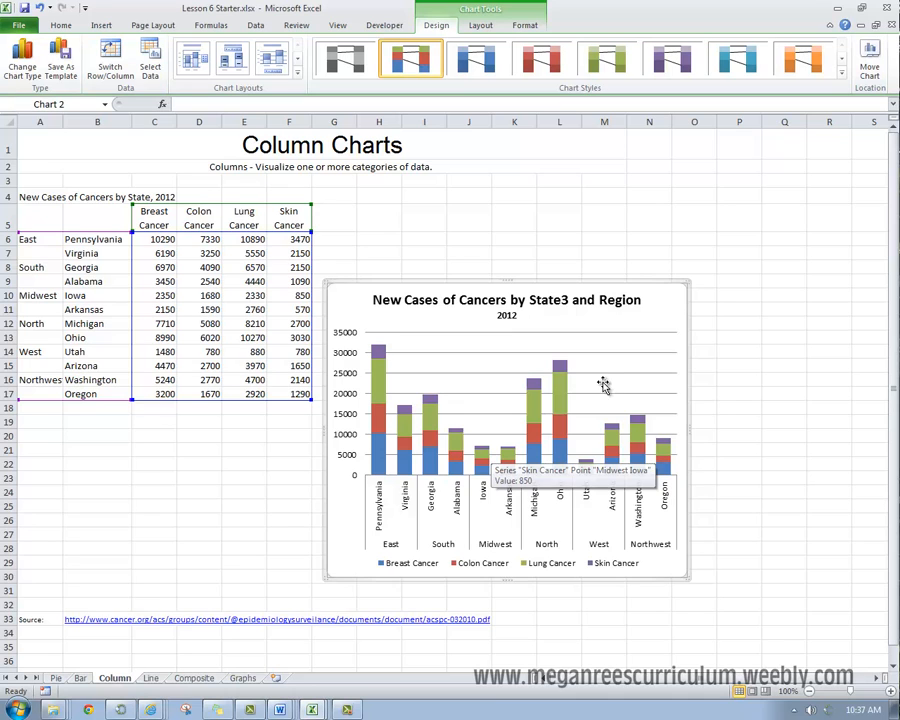
drag(647, 290, 647, 264)
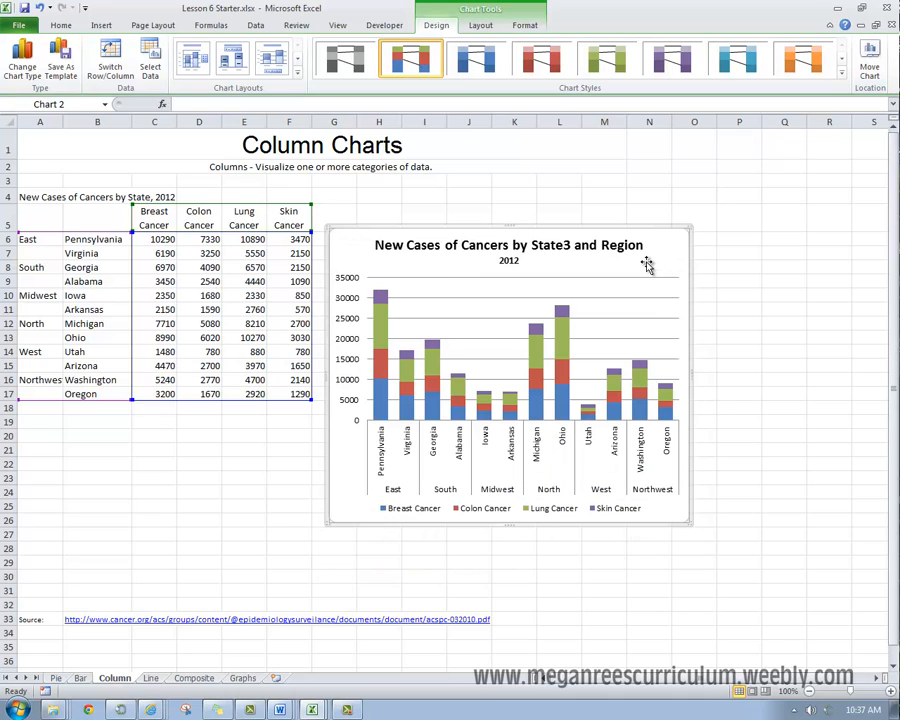
right_click(648, 250)
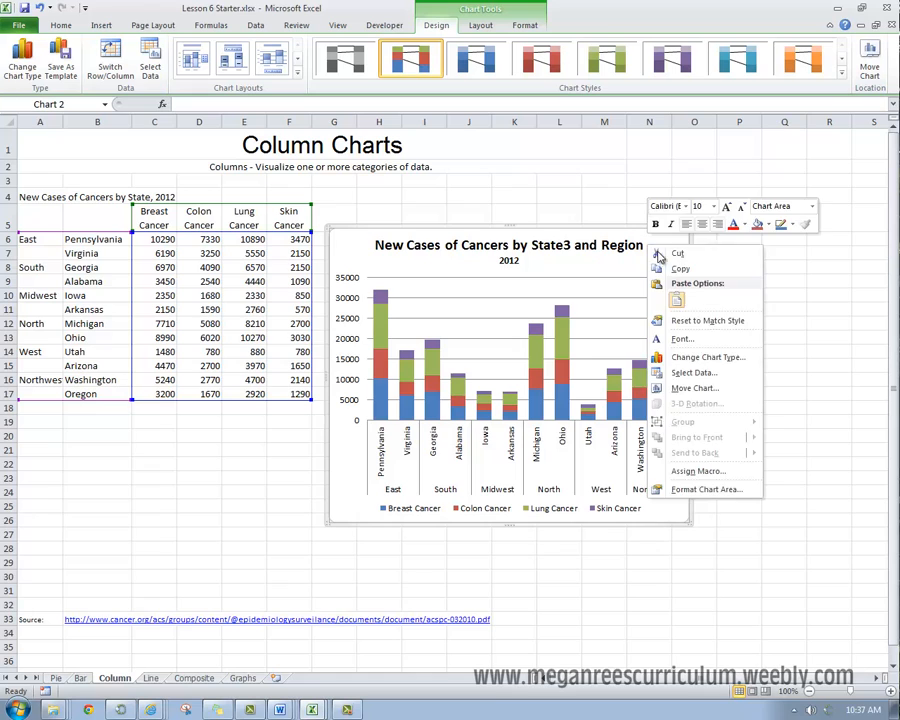
click(576, 255)
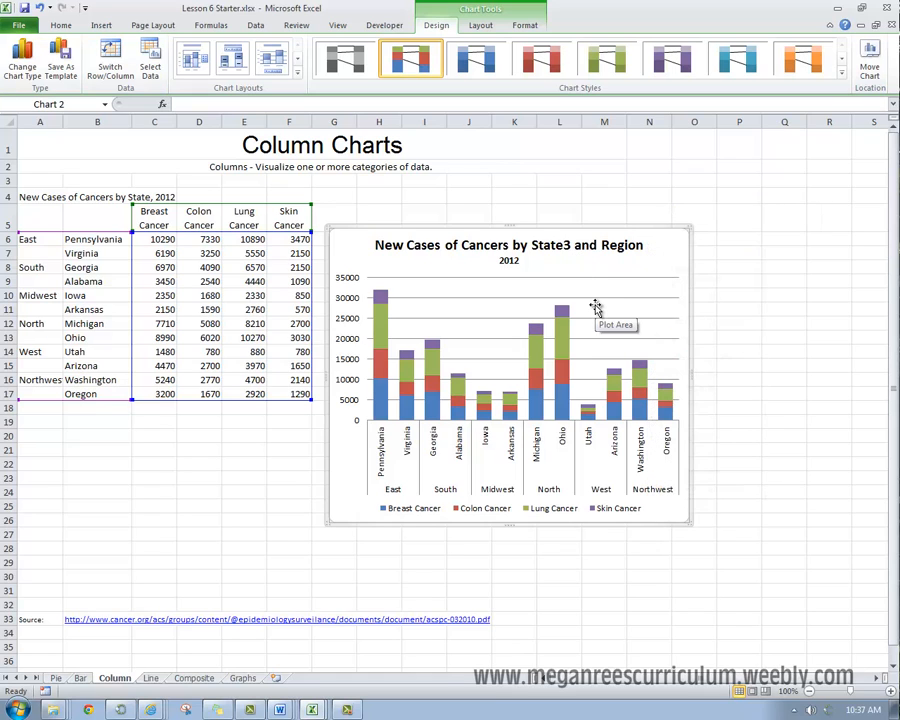
right_click(600, 302)
key(Escape)
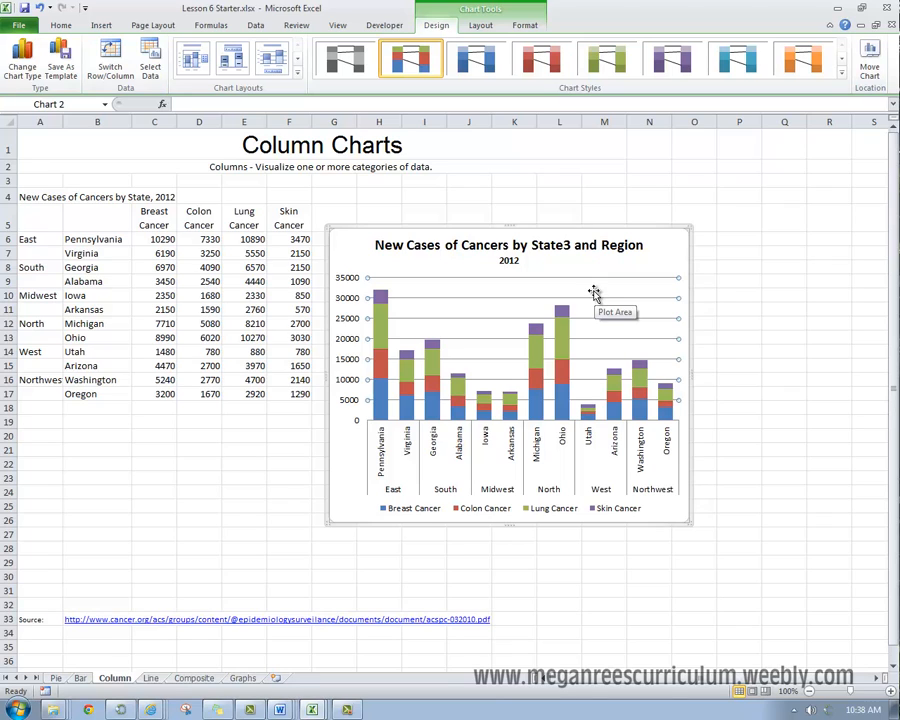
click(631, 251)
click(664, 258)
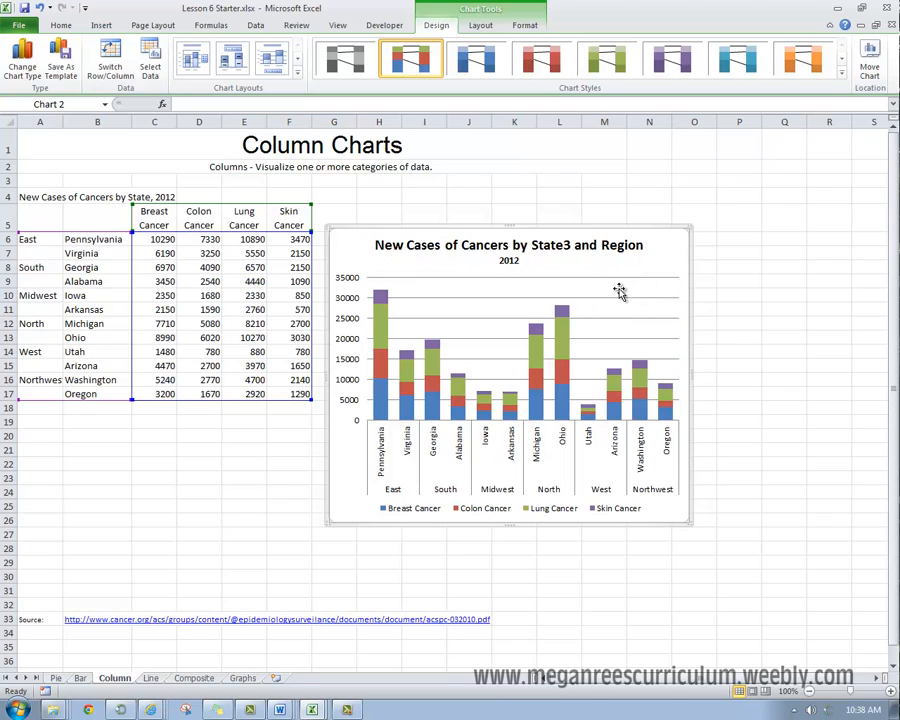
Step: Open the plot area's formatting options, try a solid fill, and switch the fill to a gradient
right_click(619, 291)
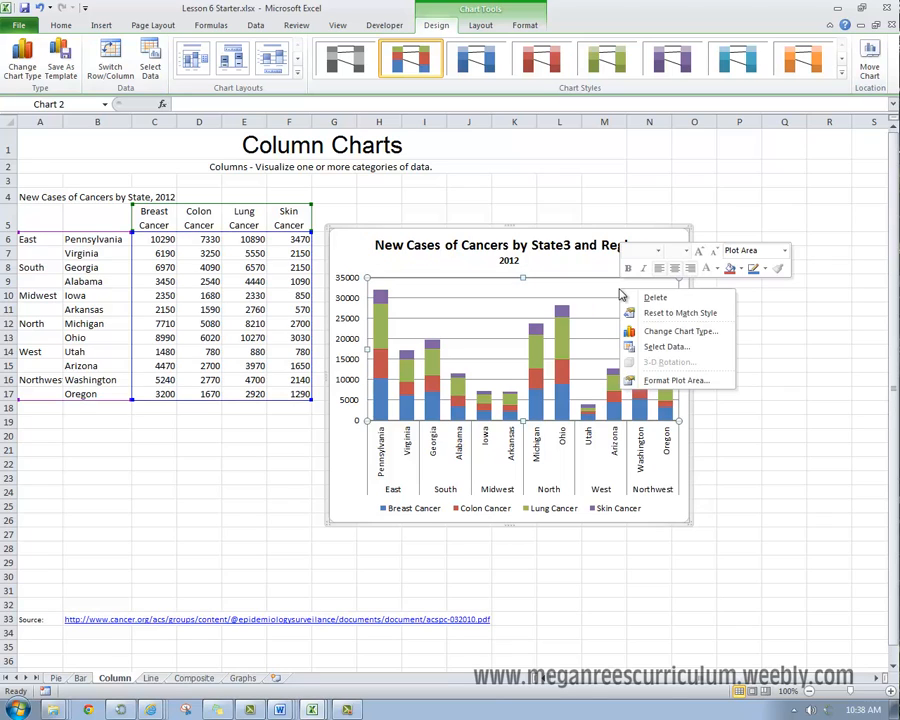
click(651, 388)
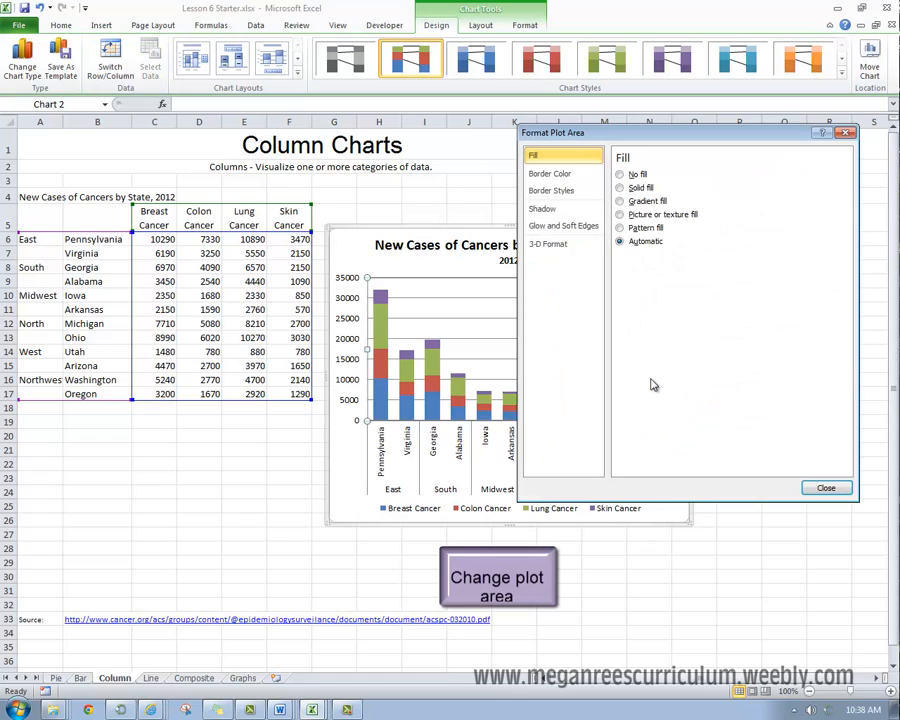
click(620, 188)
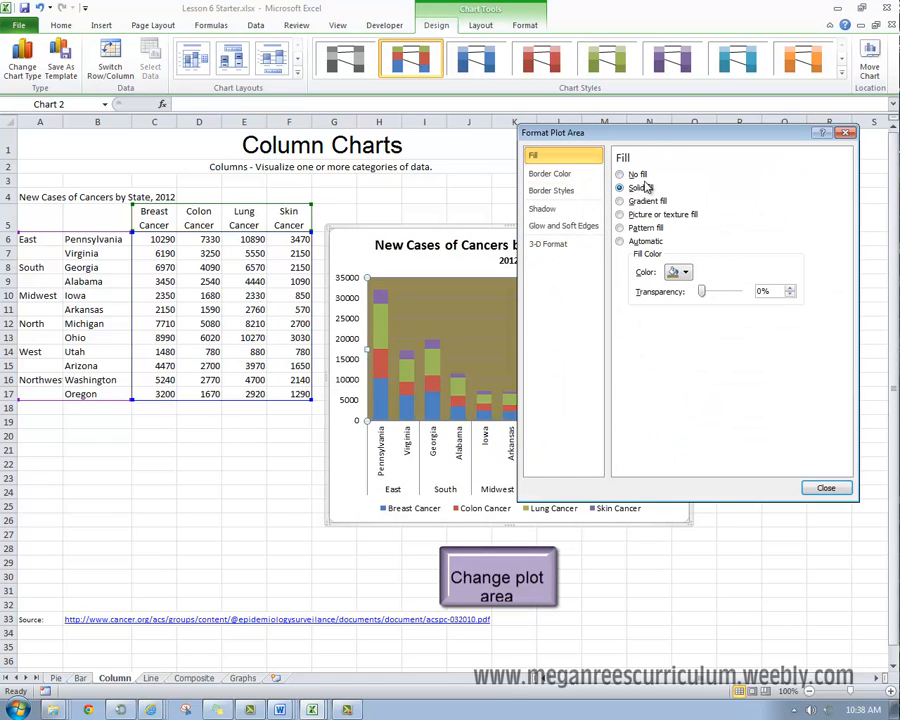
click(650, 202)
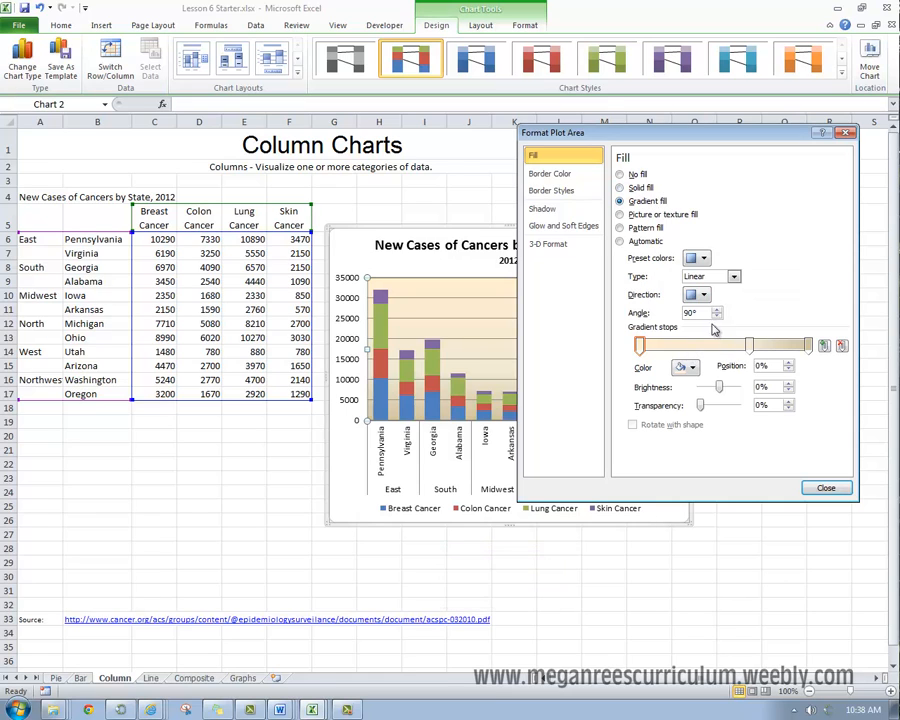
Step: Try the banded blue preset and the black-to-blue-to-purple preset on the plot area's gradient fill
click(705, 263)
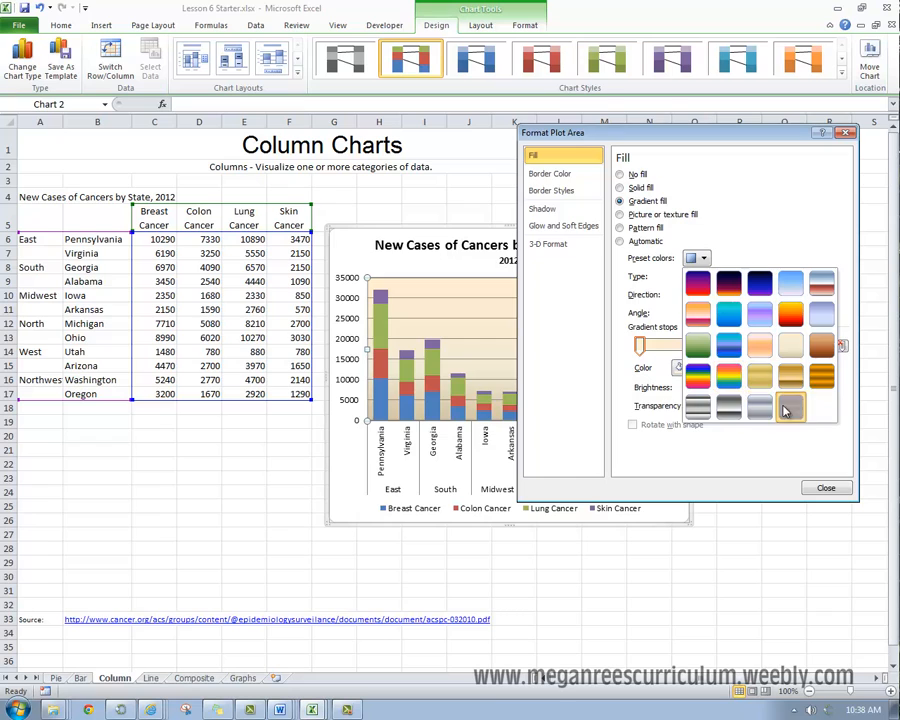
click(788, 403)
click(700, 258)
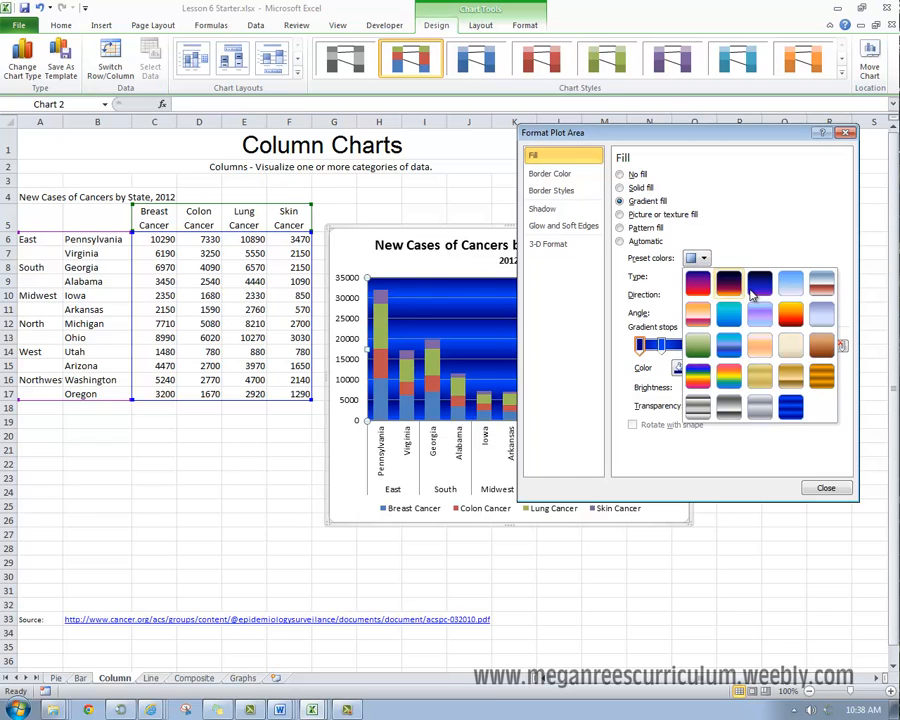
click(757, 295)
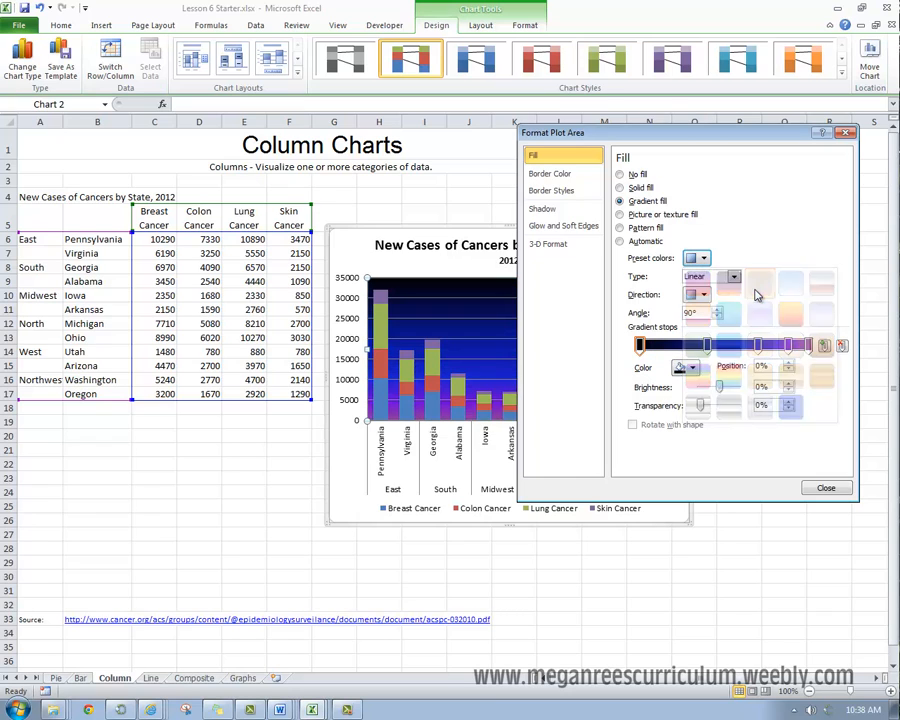
click(700, 258)
click(641, 348)
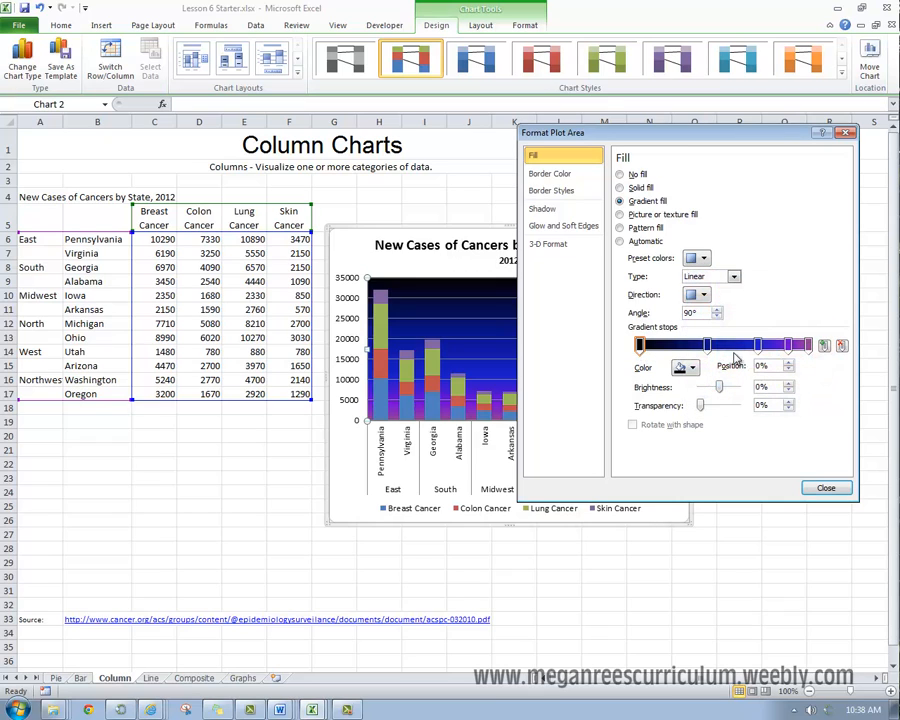
Step: Reduce the plot area gradient to two stops at 0% and 100%, and color both white
drag(707, 345, 811, 344)
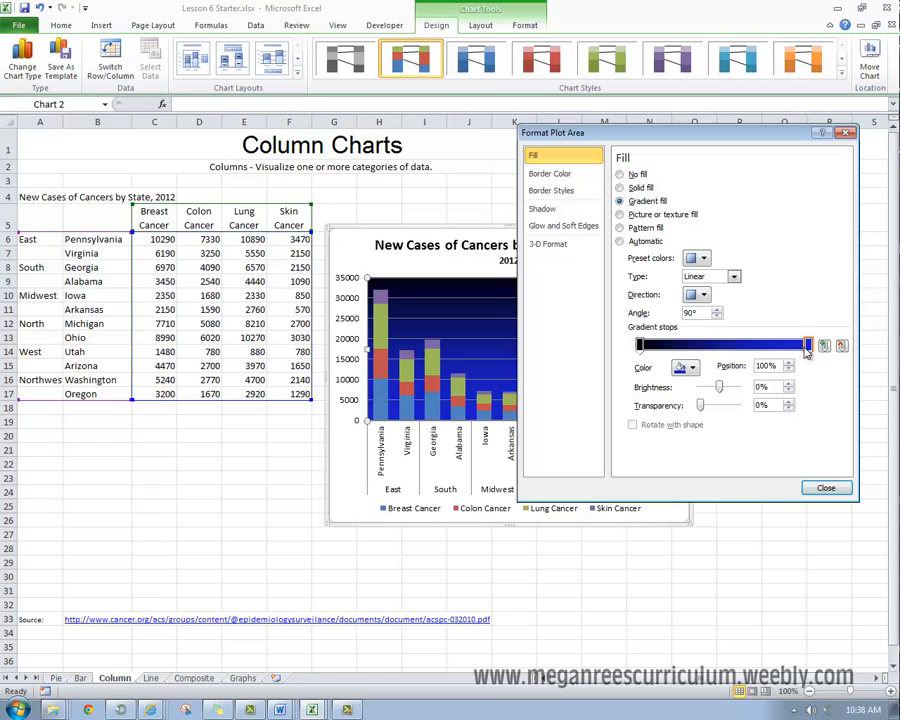
click(697, 374)
click(683, 408)
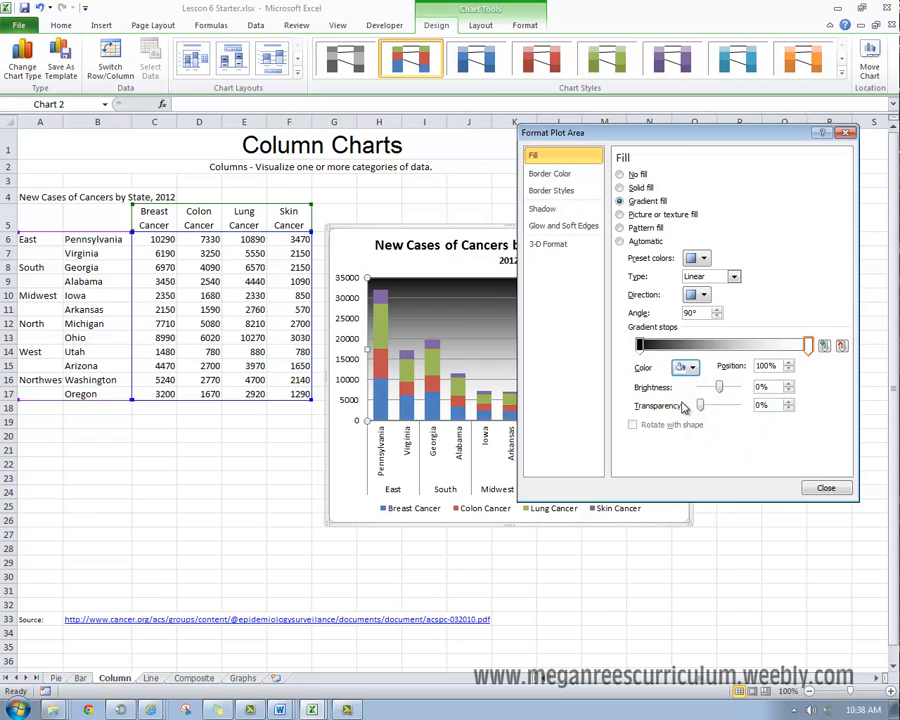
click(640, 345)
click(689, 368)
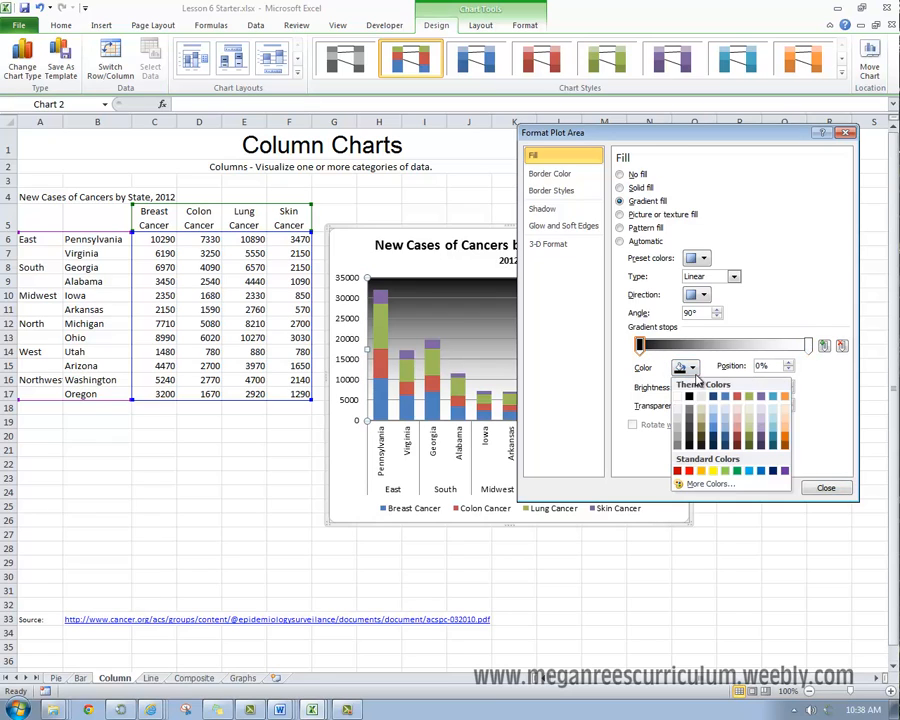
click(678, 397)
Step: Try a dark aqua for the 100% gradient stop, settle on black, and close the plot area formatting
click(808, 345)
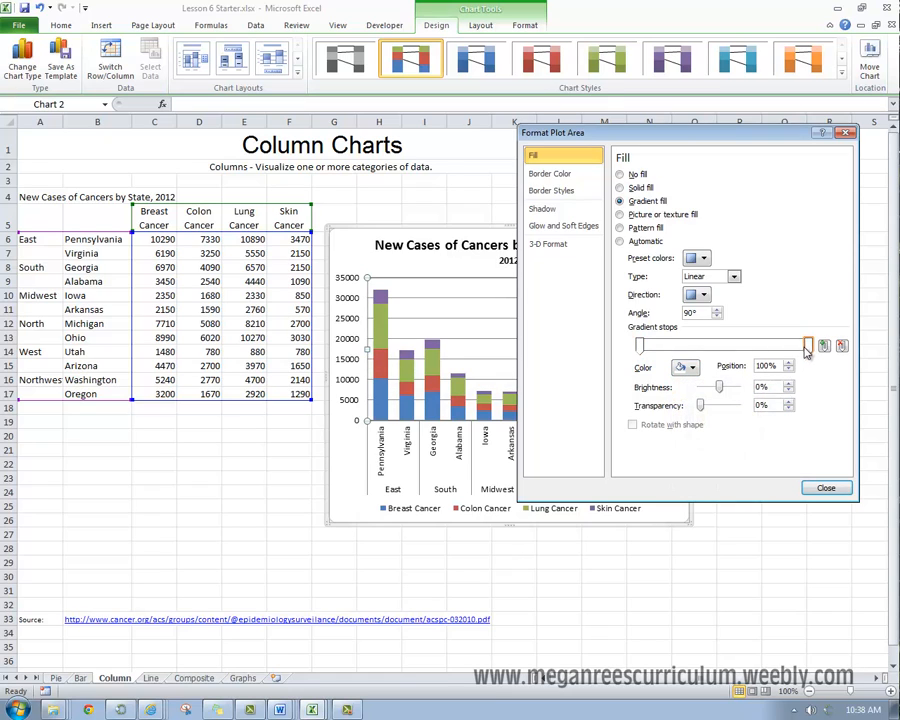
click(689, 368)
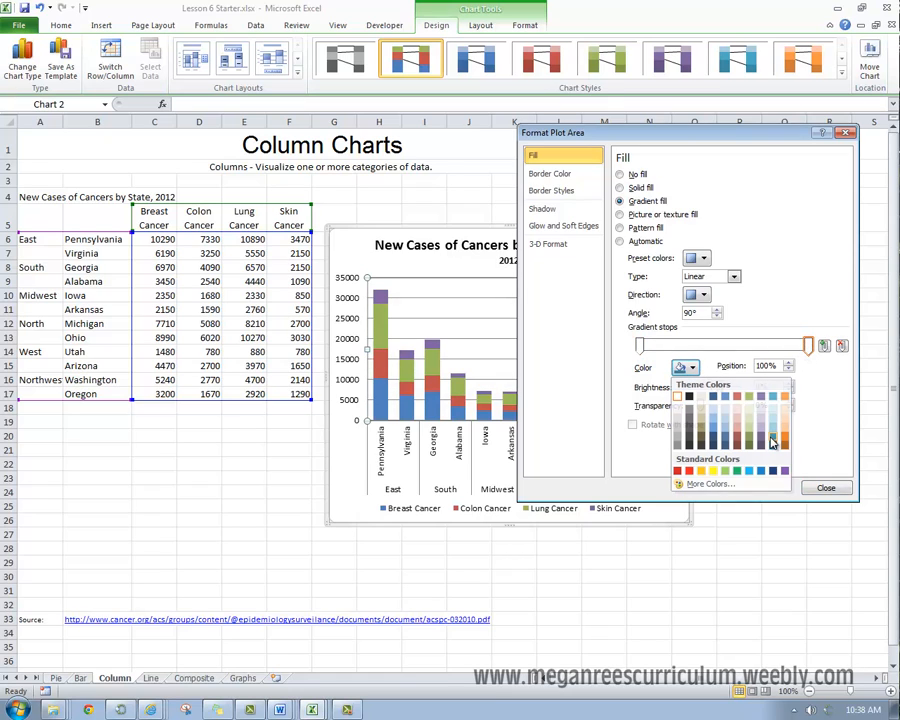
click(772, 429)
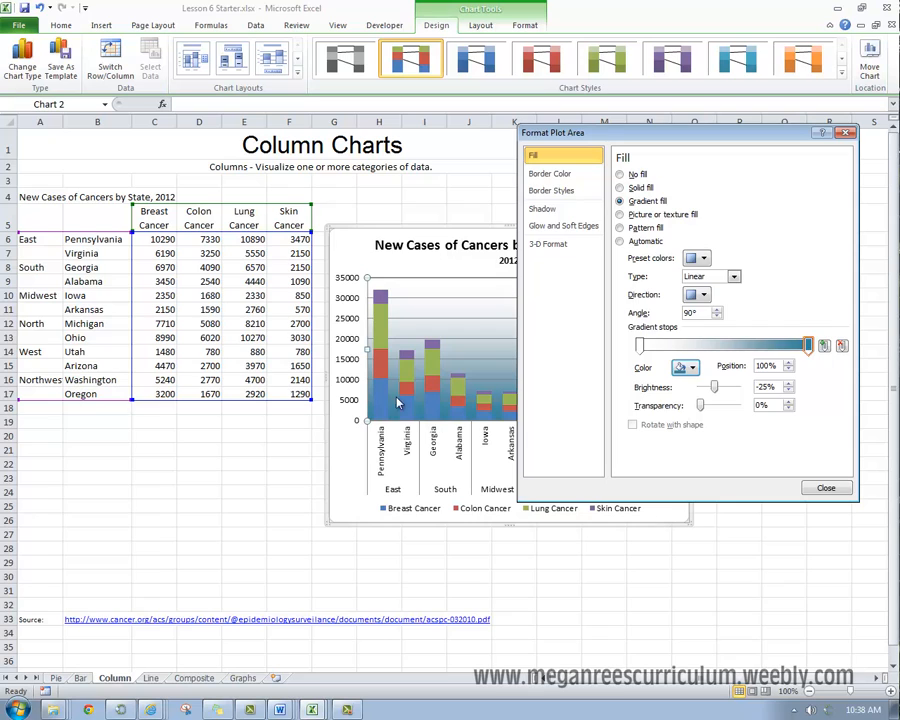
click(690, 368)
click(689, 390)
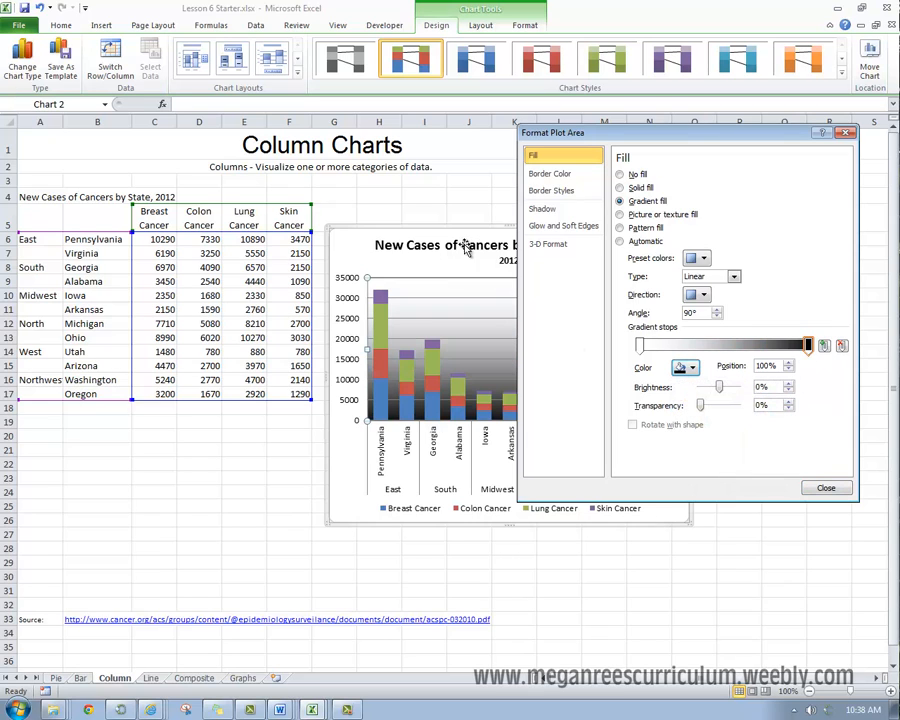
click(826, 488)
click(835, 485)
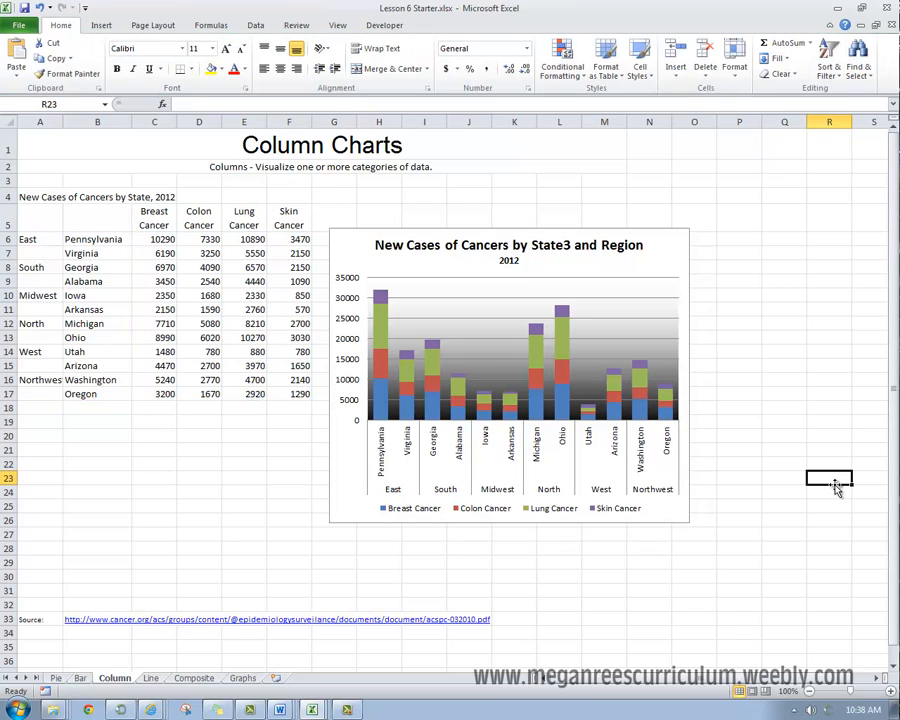
Step: Move the cancer chart to the Graphs sheet as an embedded object
click(668, 258)
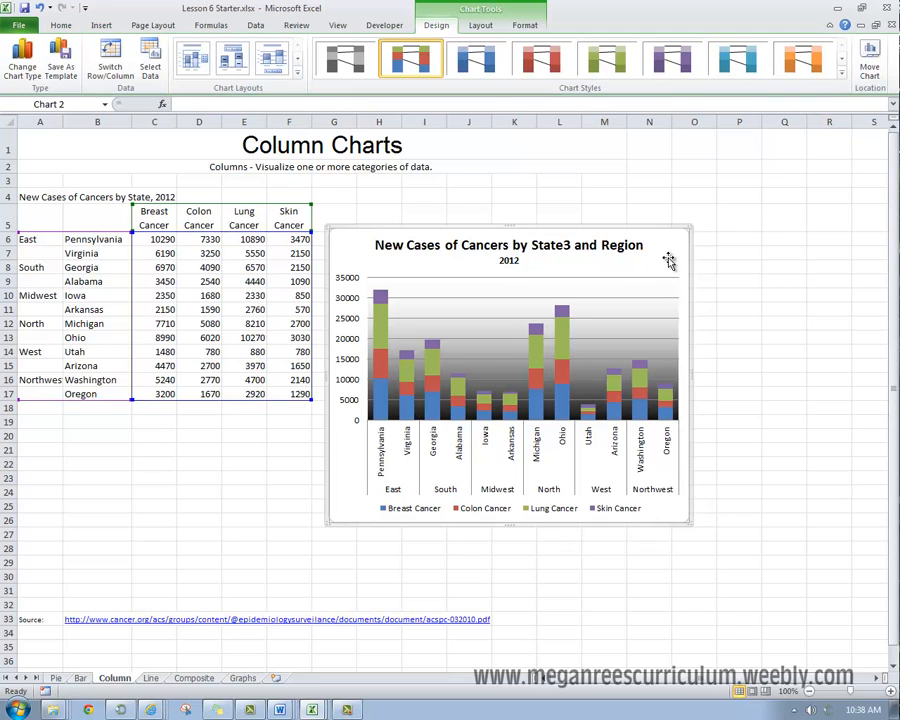
right_click(668, 258)
click(730, 401)
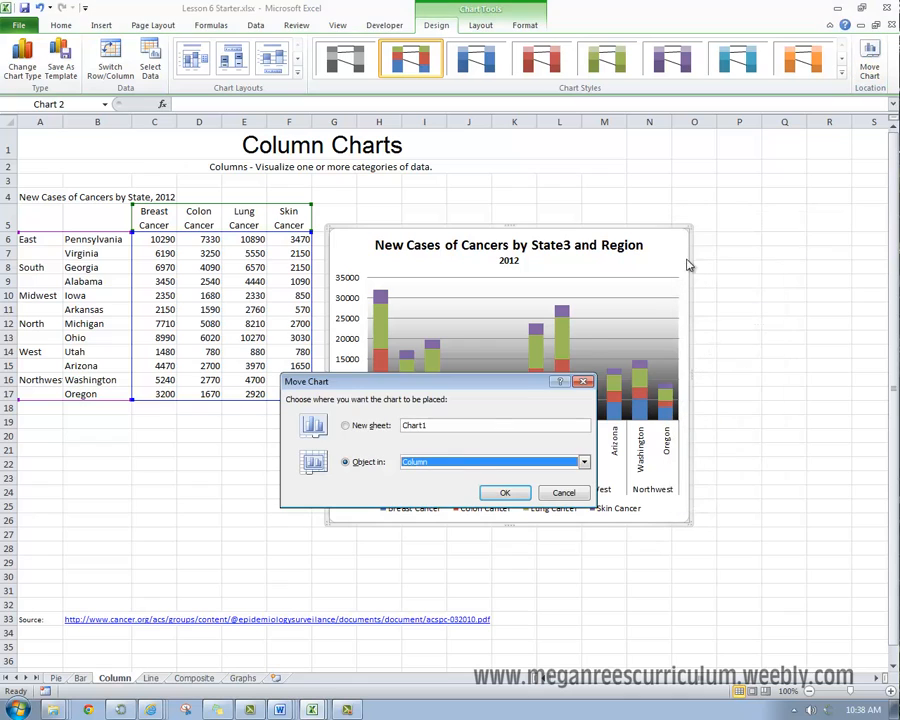
click(463, 457)
click(418, 517)
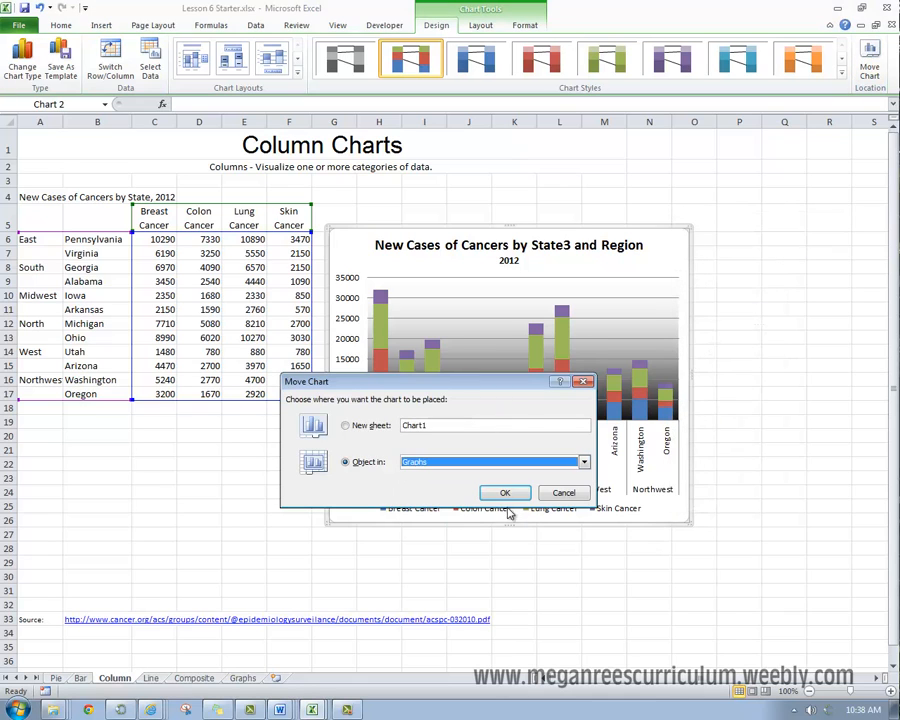
click(505, 492)
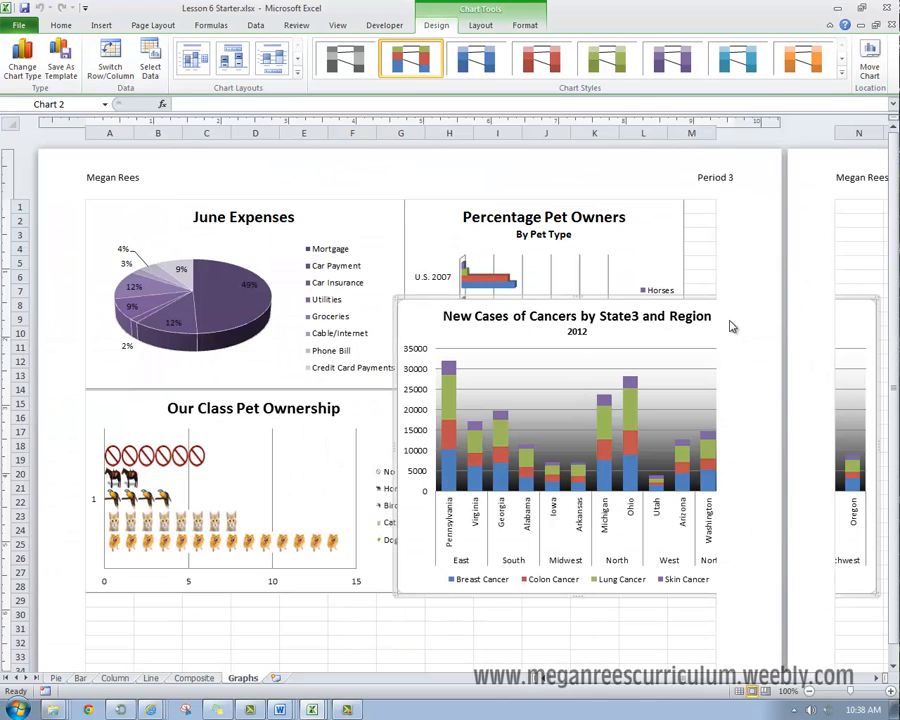
Step: Place the cancer chart on the second page of the Graphs sheet, with its upper-left corner at cell A35
drag(400, 315, 234, 500)
scroll(277, 464, down, 5)
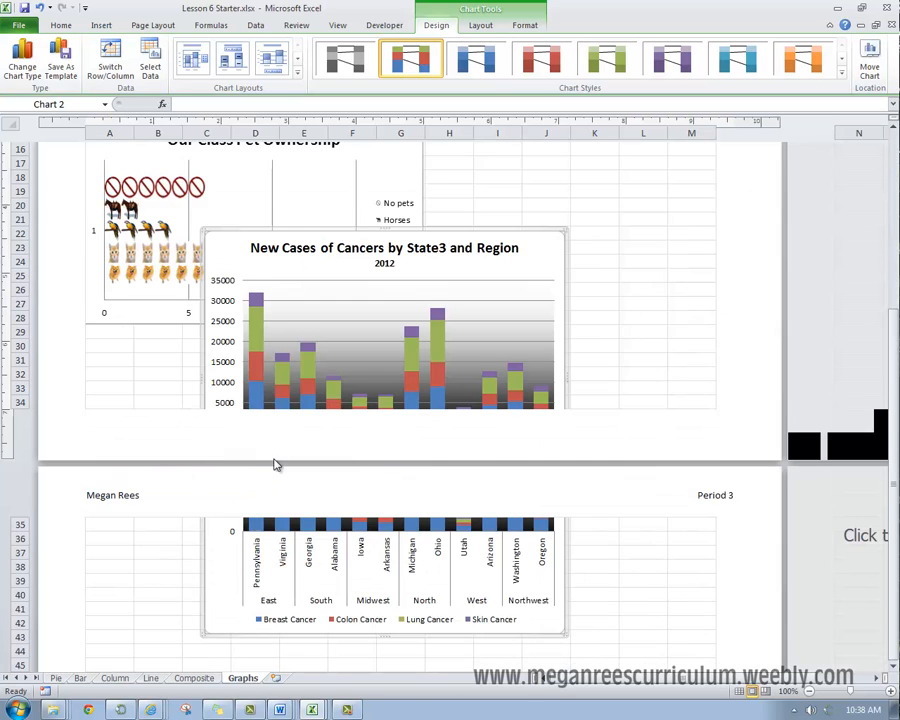
scroll(277, 464, down, 2)
drag(225, 169, 95, 451)
click(504, 548)
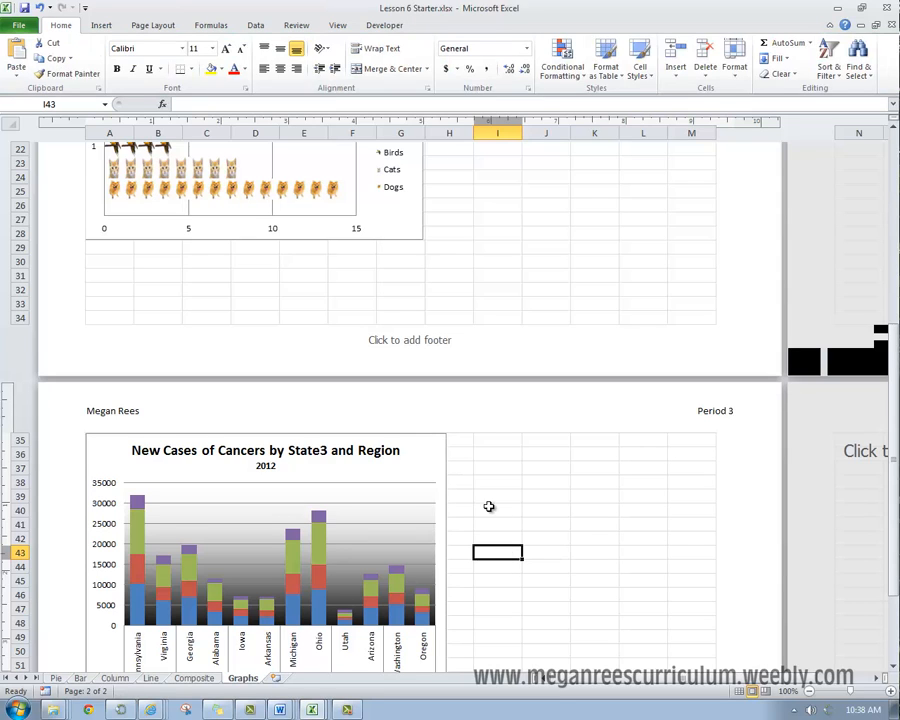
Step: Move the "Our Class Pet Ownership" chart down so that it starts at about row 20, and deselect it
scroll(484, 420, up, 2)
click(488, 362)
click(411, 312)
drag(411, 312, 408, 382)
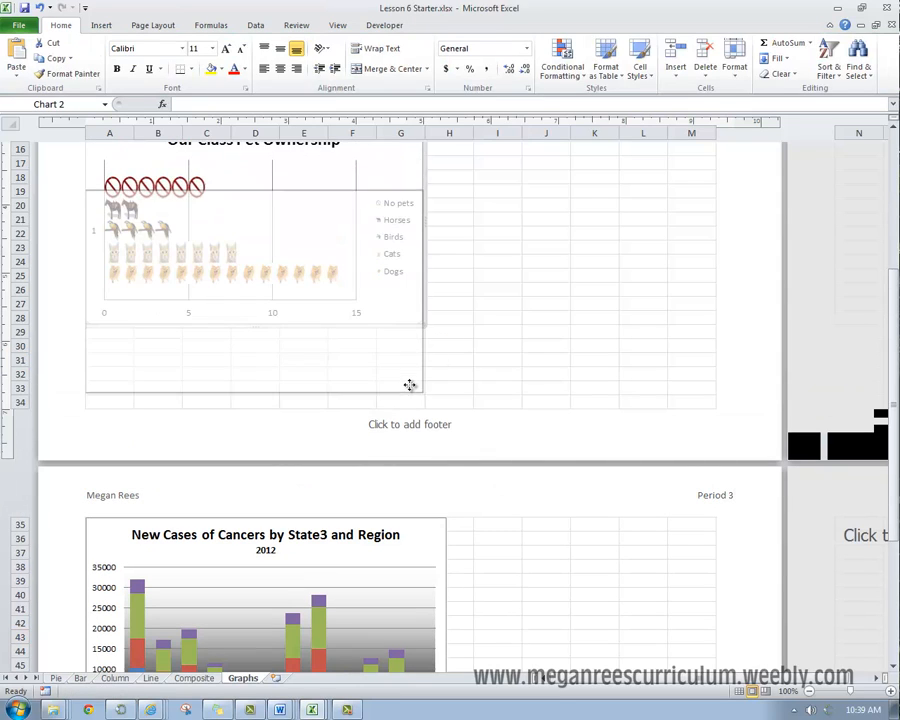
scroll(514, 350, up, 5)
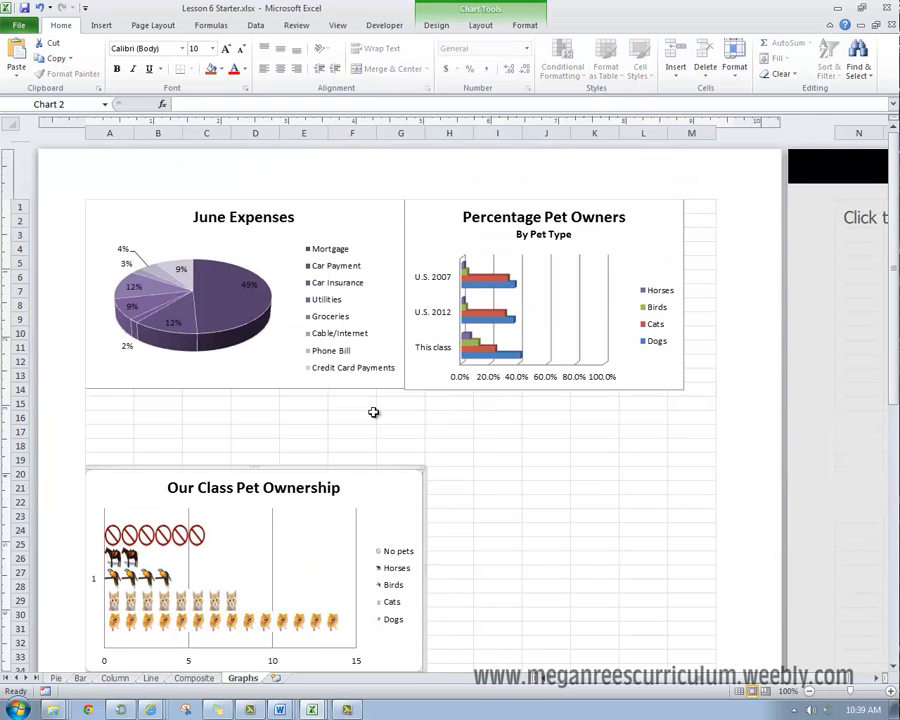
click(388, 382)
click(594, 545)
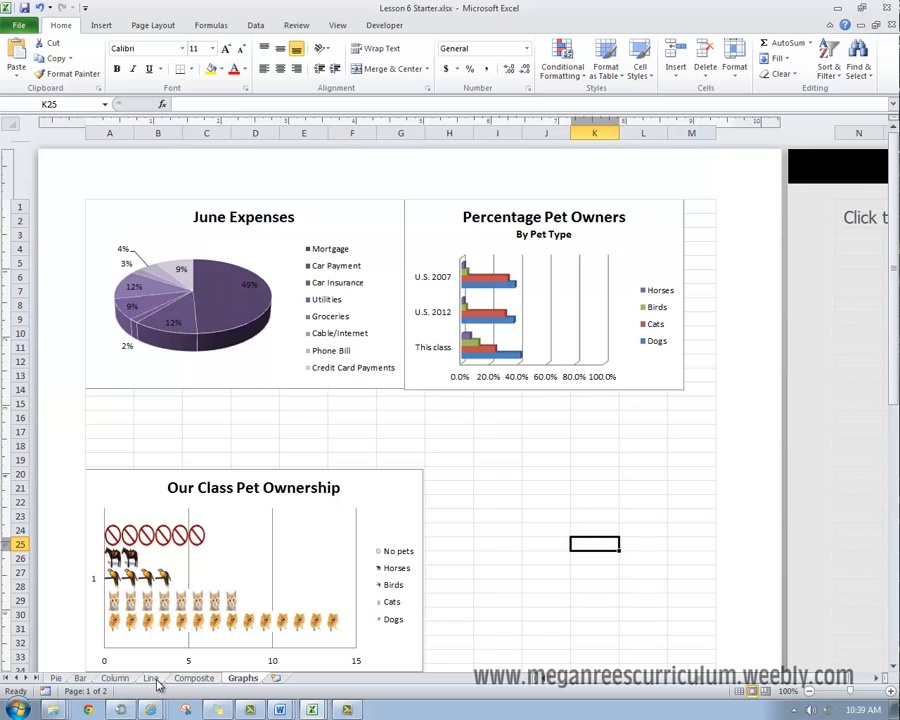
click(118, 679)
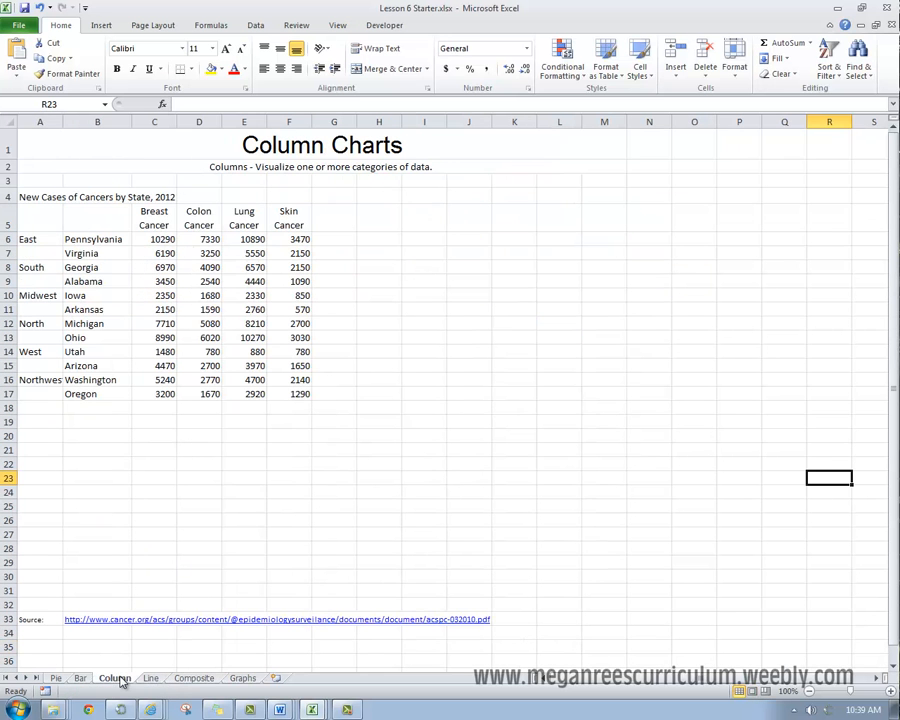
click(240, 679)
click(590, 445)
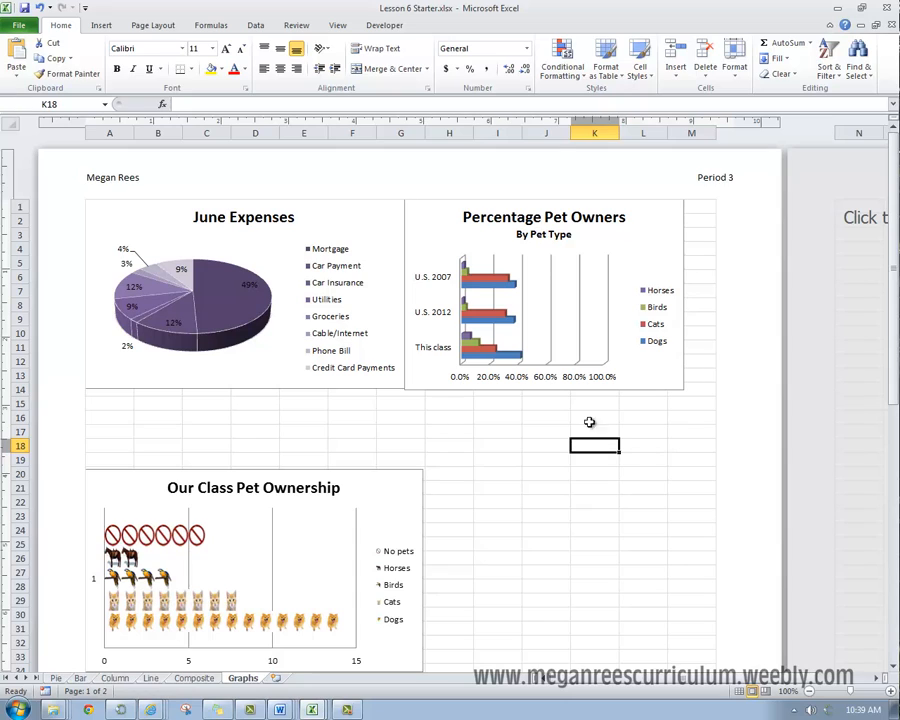
Step: Try the "Percentage Pet Owners" chart as a 2-D clustered column chart, undo the change and deselect the chart
click(444, 232)
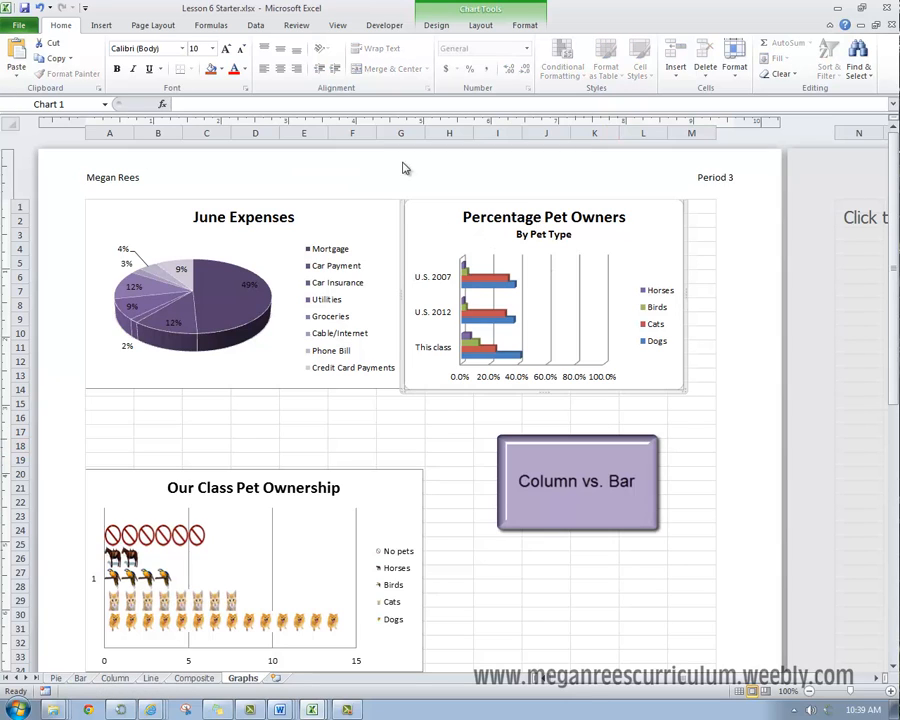
click(436, 25)
click(22, 55)
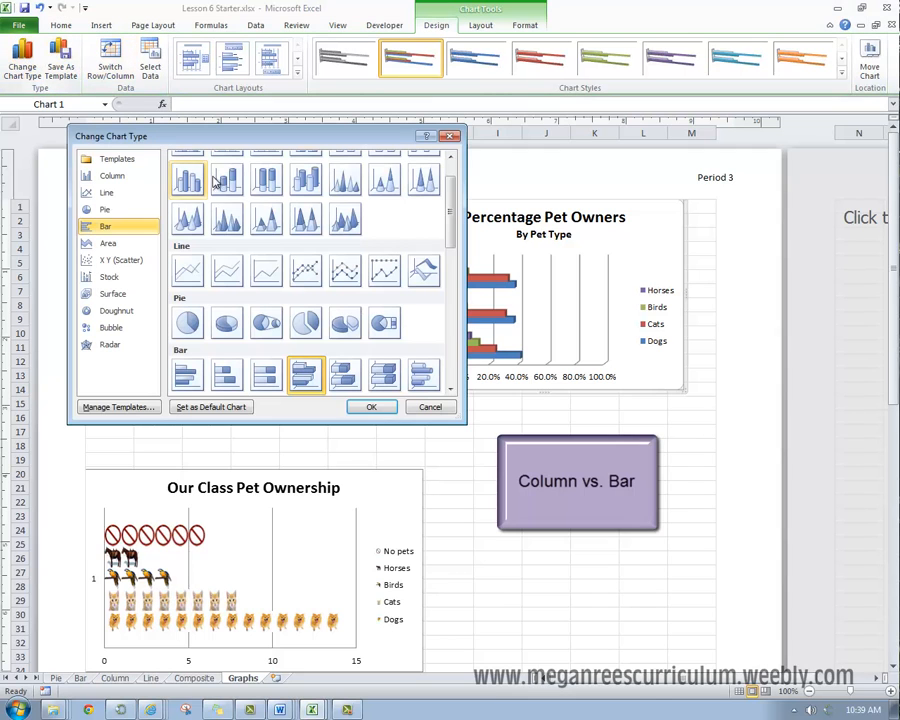
scroll(243, 237, up, 2)
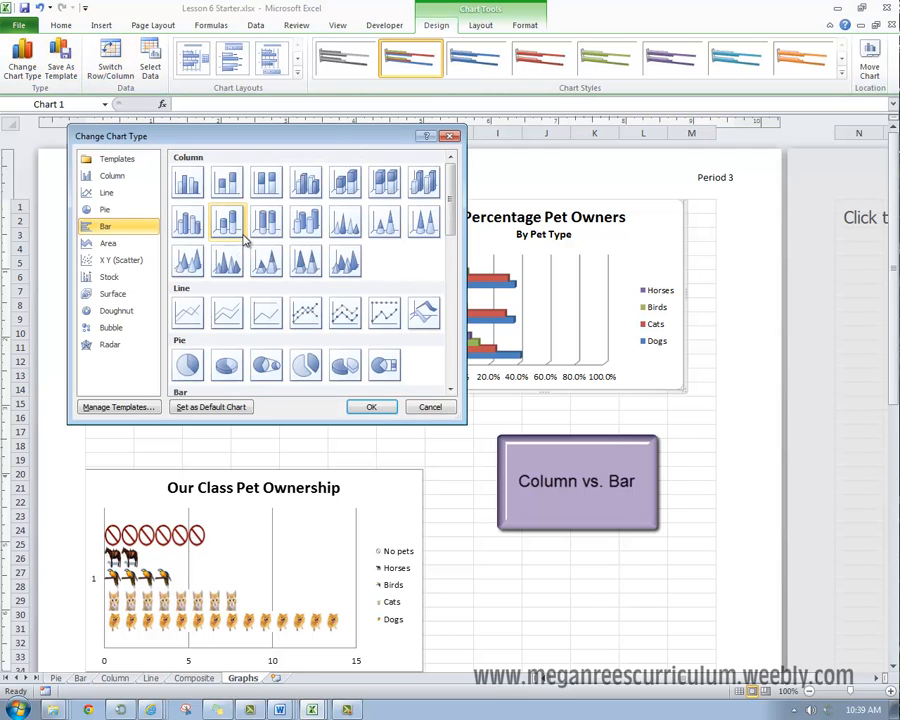
click(229, 192)
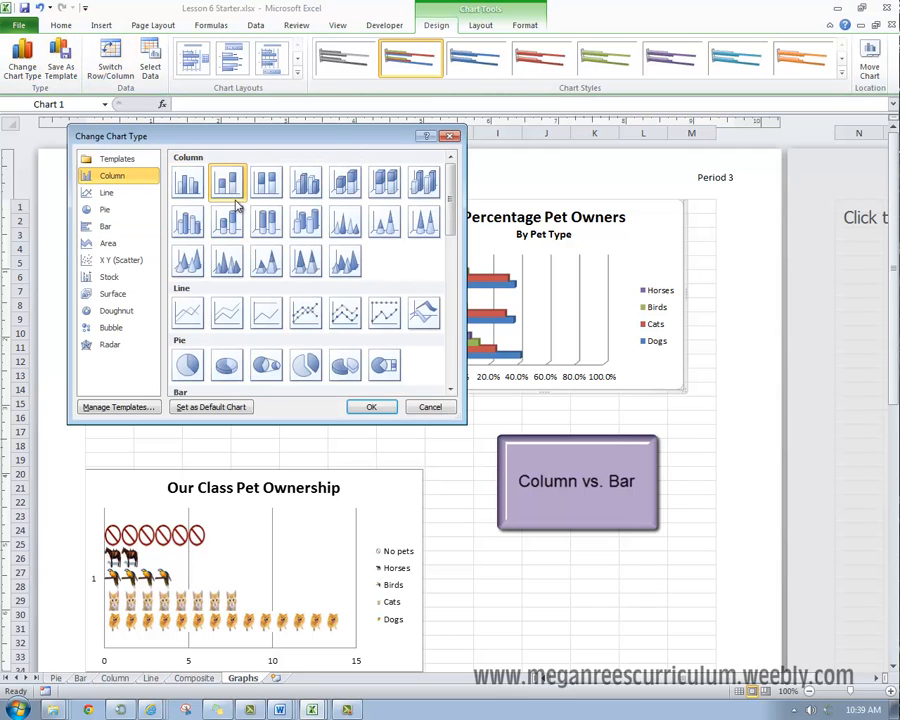
click(371, 407)
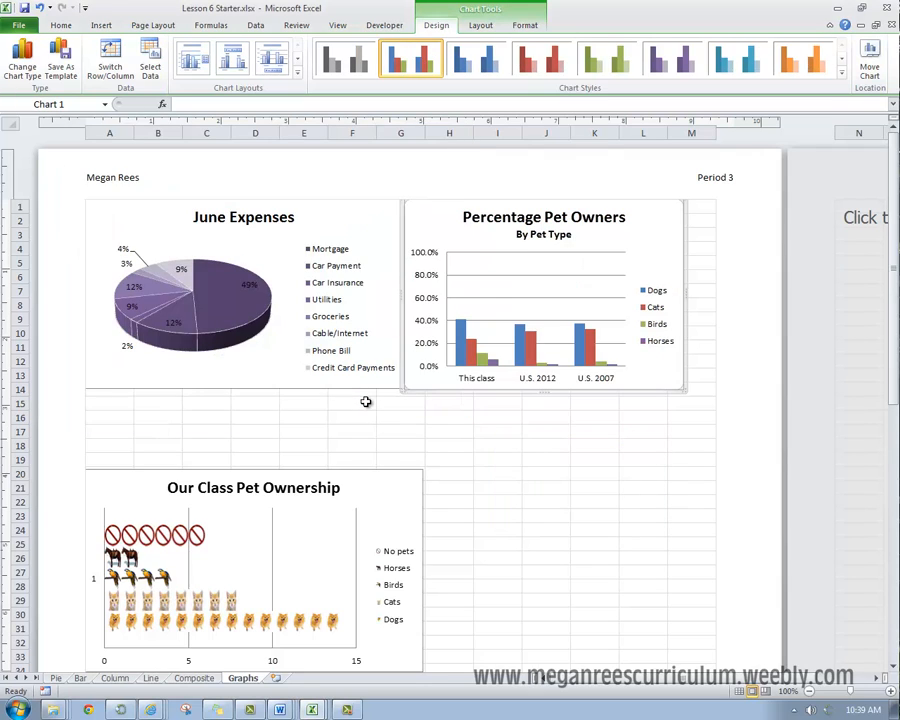
key(ctrl+z)
click(449, 558)
Step: Try the "Our Class Pet Ownership" pictograph as a 2-D clustered column chart, undo the change and deselect the chart
scroll(455, 555, down, 2)
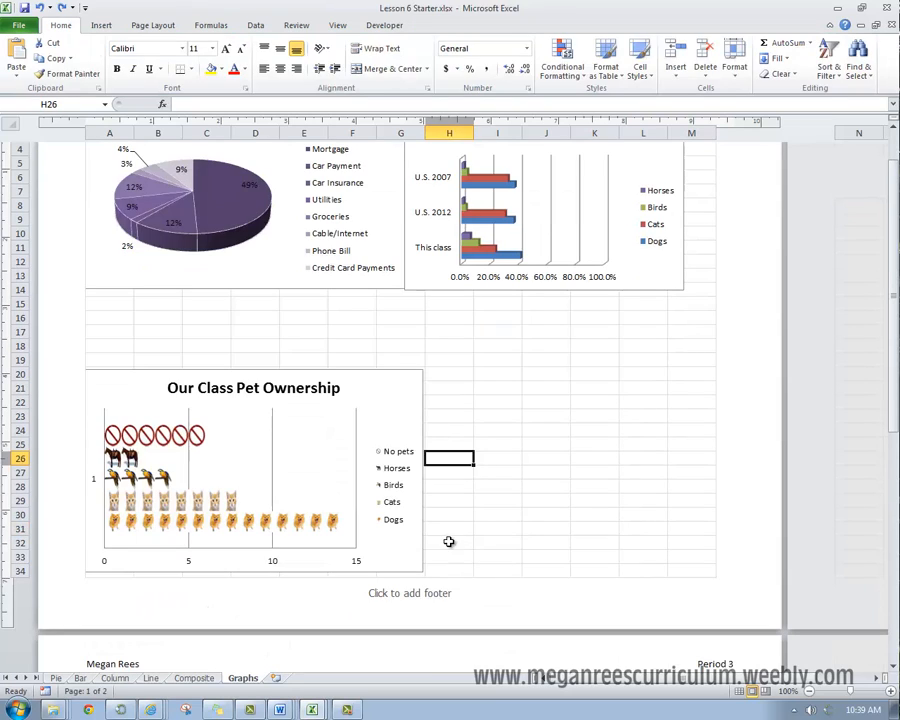
click(396, 376)
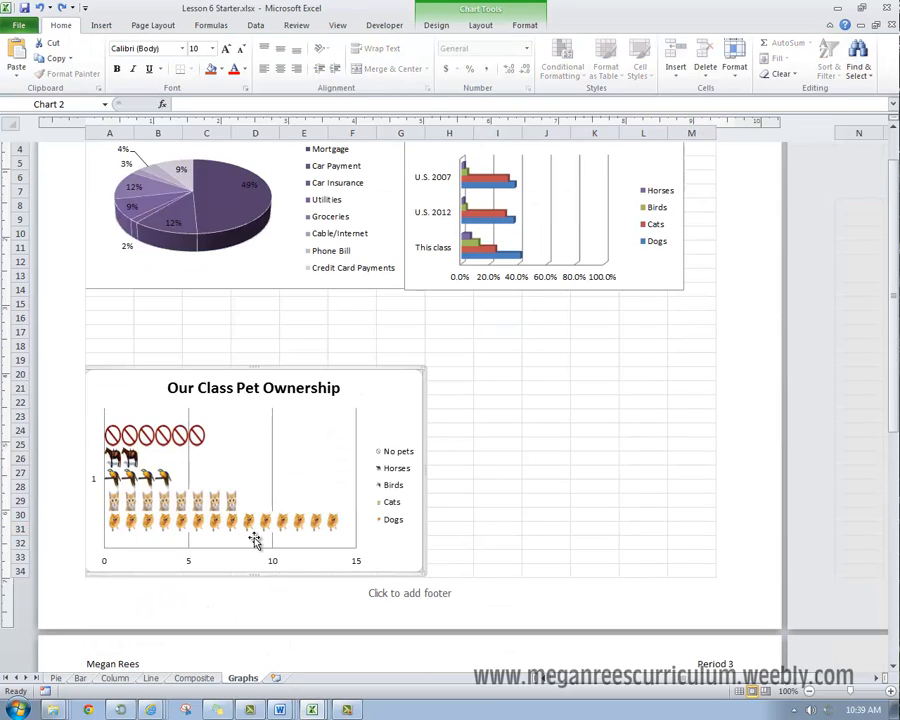
click(437, 25)
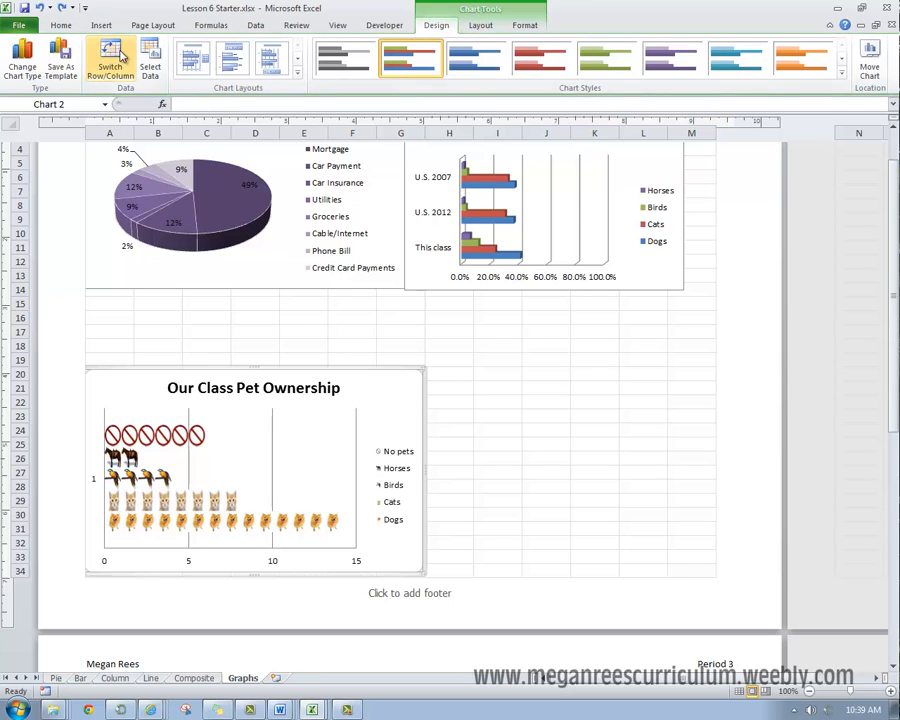
click(26, 58)
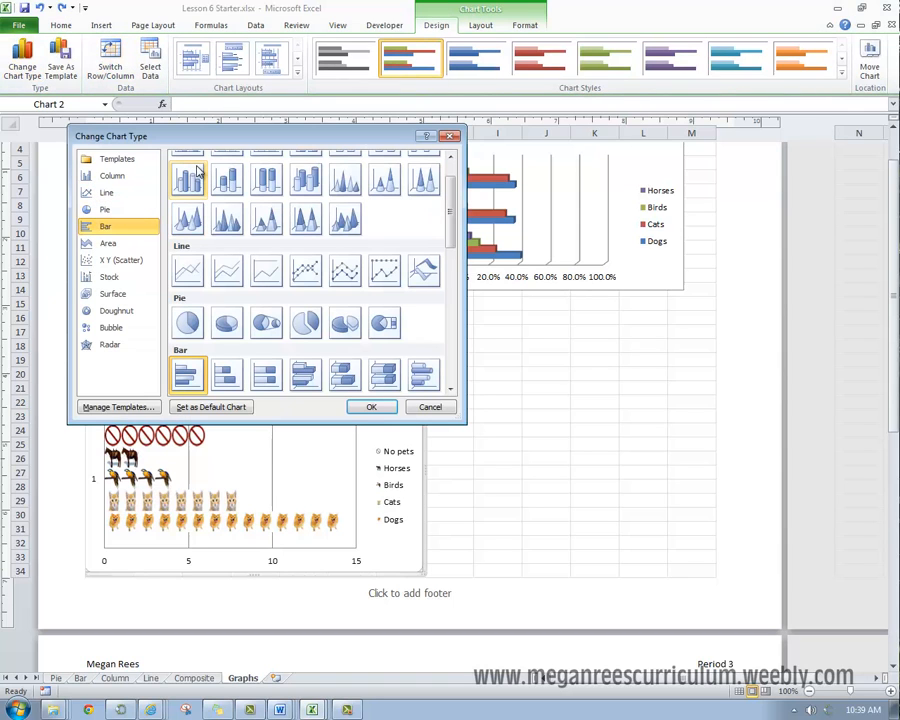
scroll(436, 176, up, 1)
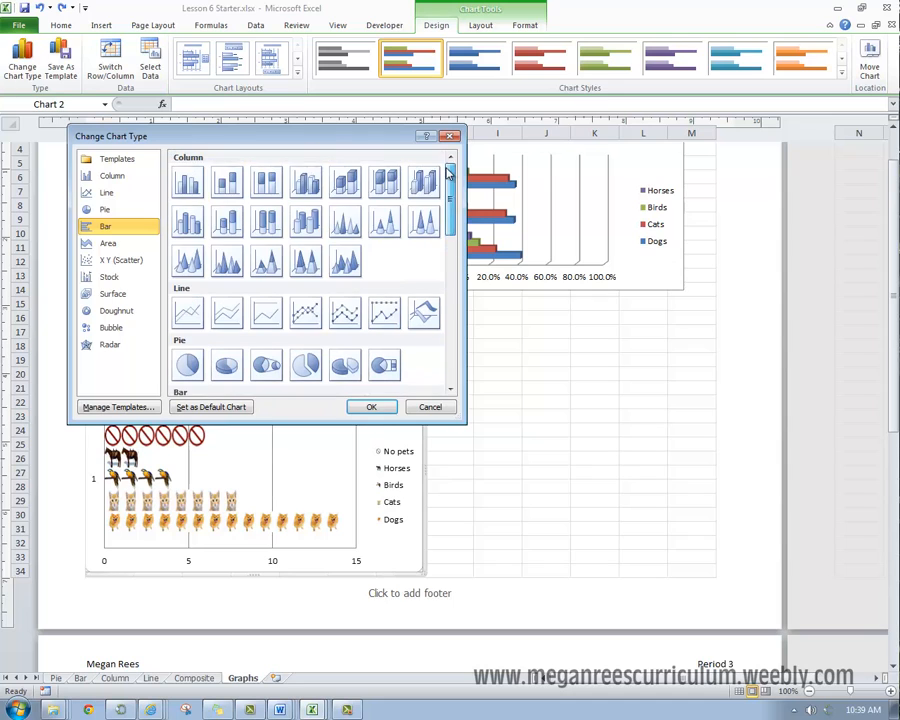
click(188, 182)
click(369, 407)
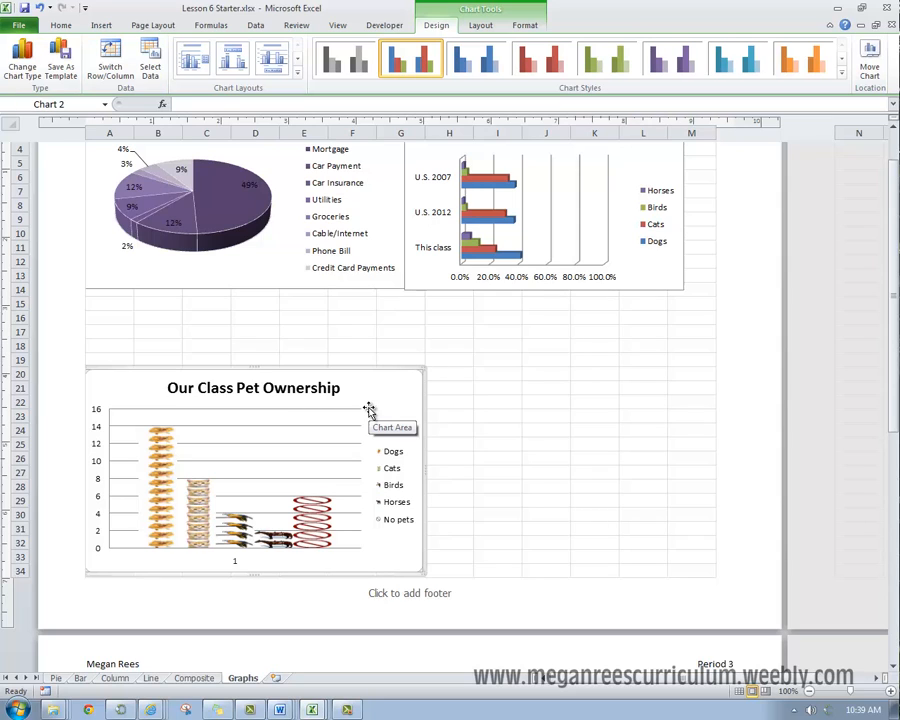
key(ctrl+z)
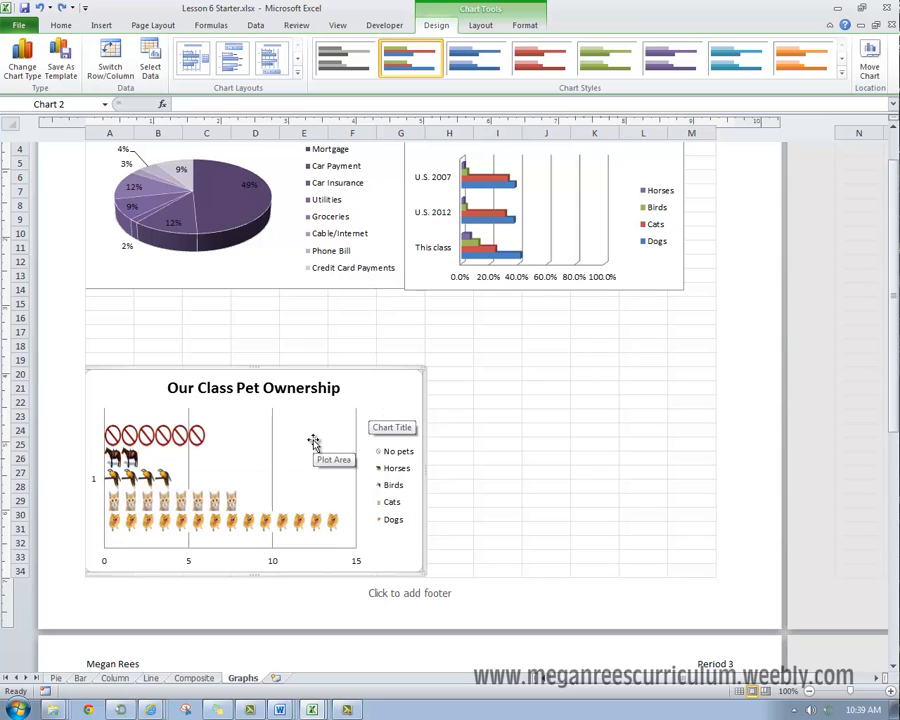
click(448, 434)
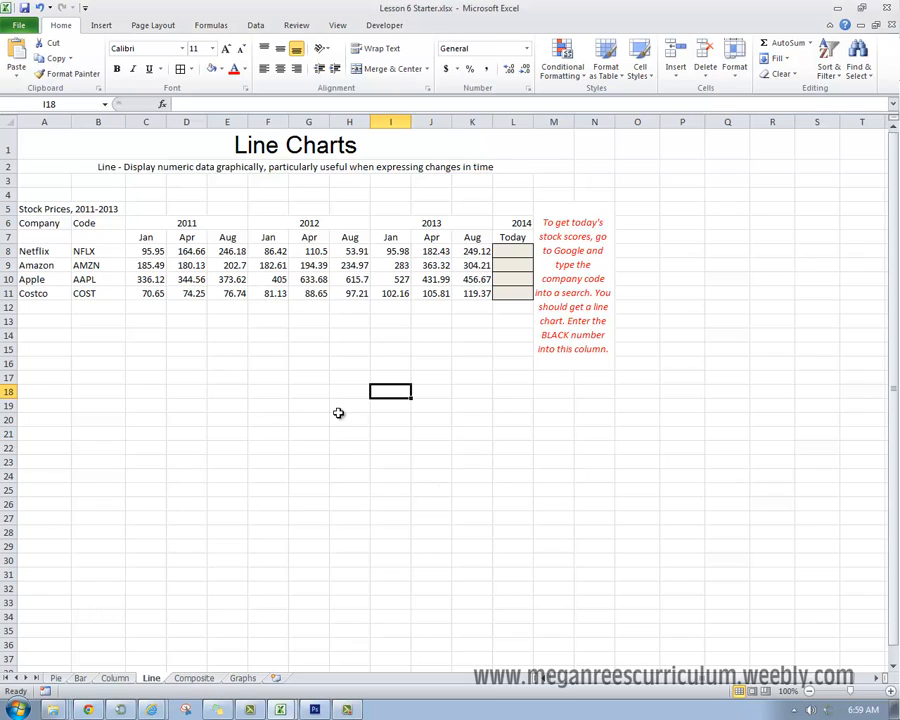
click(290, 344)
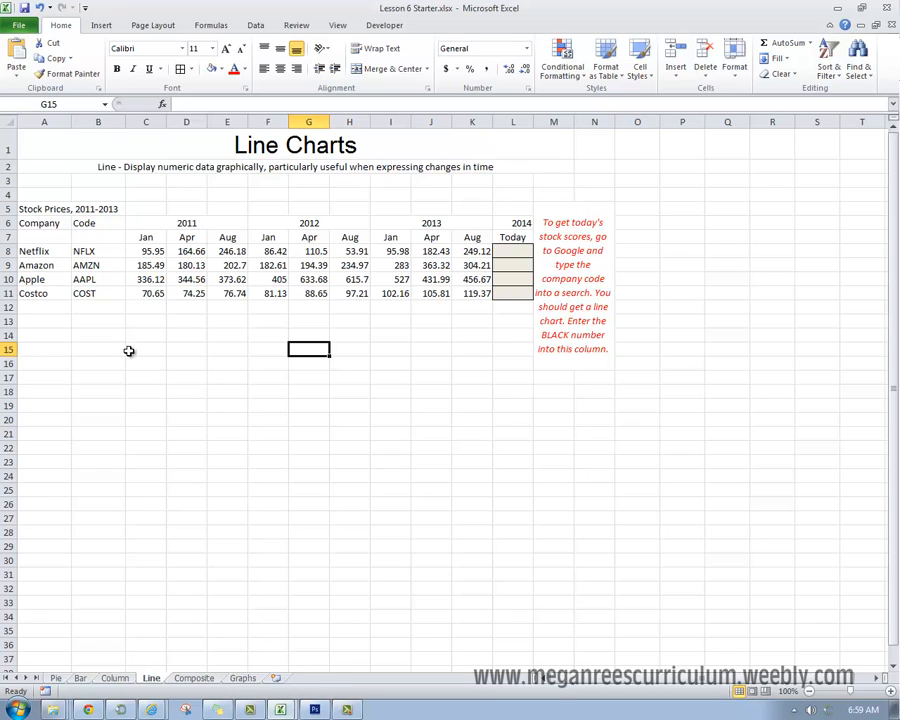
click(236, 348)
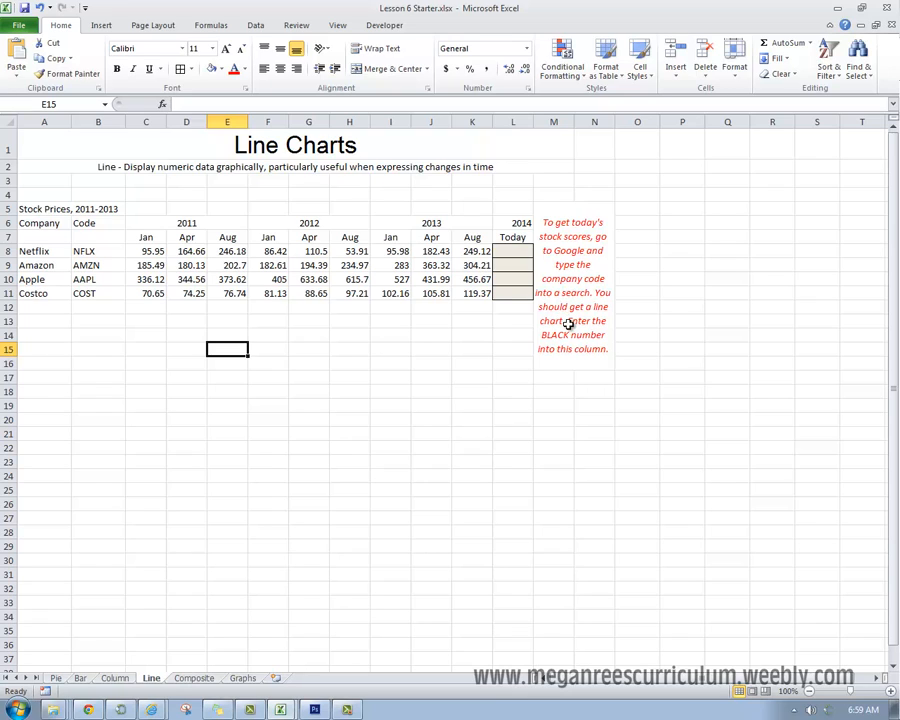
drag(520, 252, 514, 293)
Step: Place the web browser window below the stock price table and search Google for the code NTFLX
drag(899, 54, 389, 372)
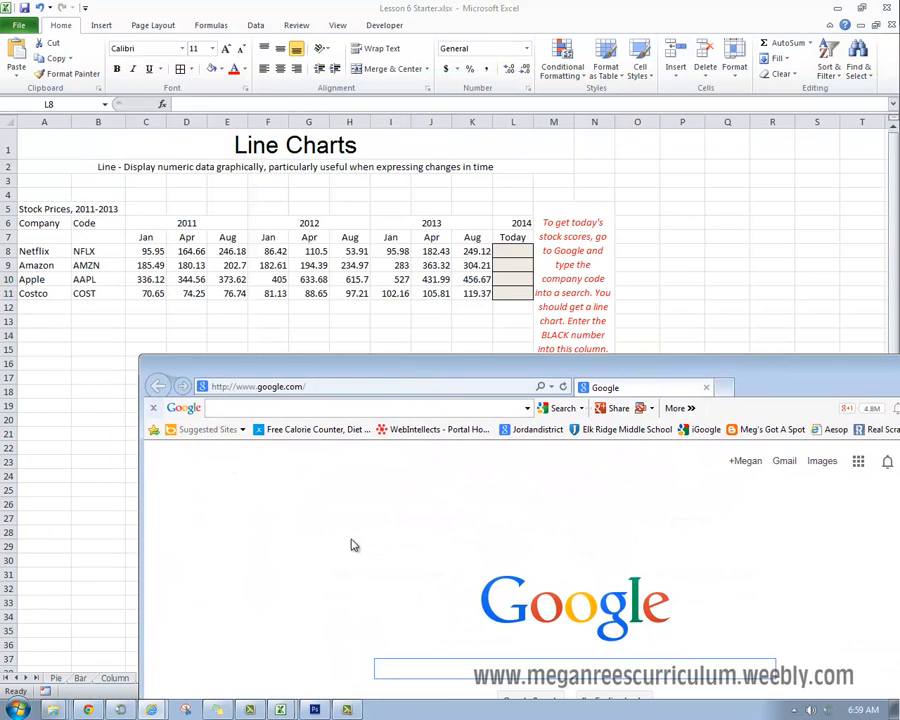
drag(341, 389, 341, 327)
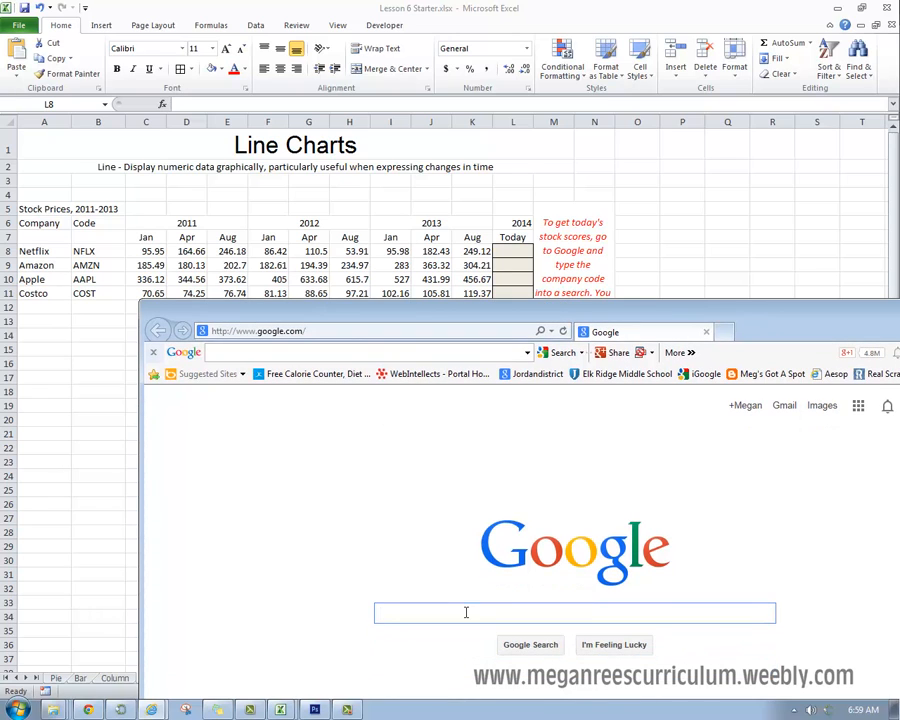
text(NTF)
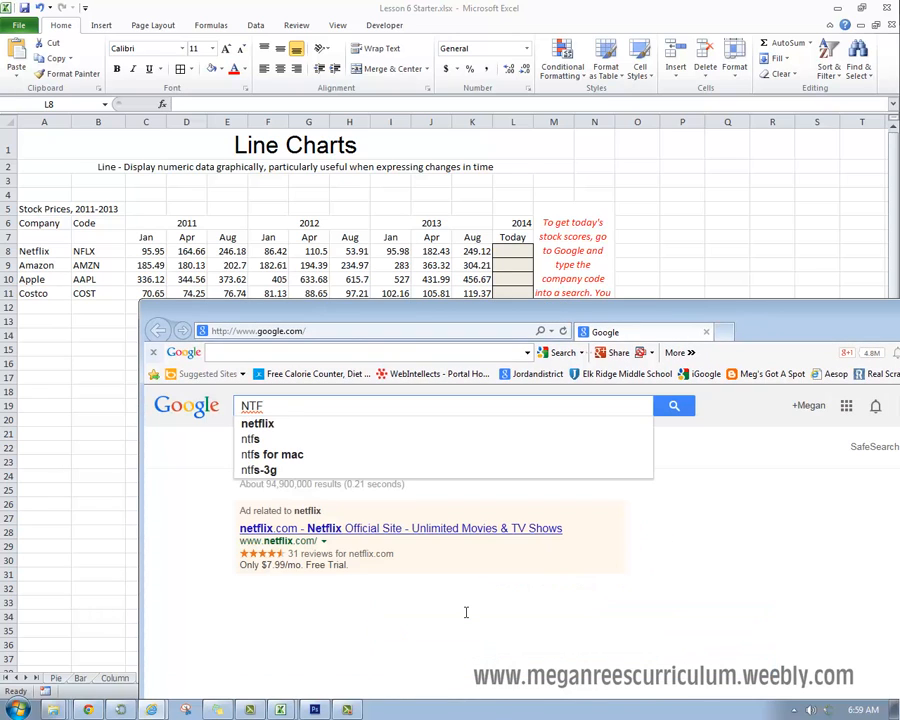
text(LX)
key(Return)
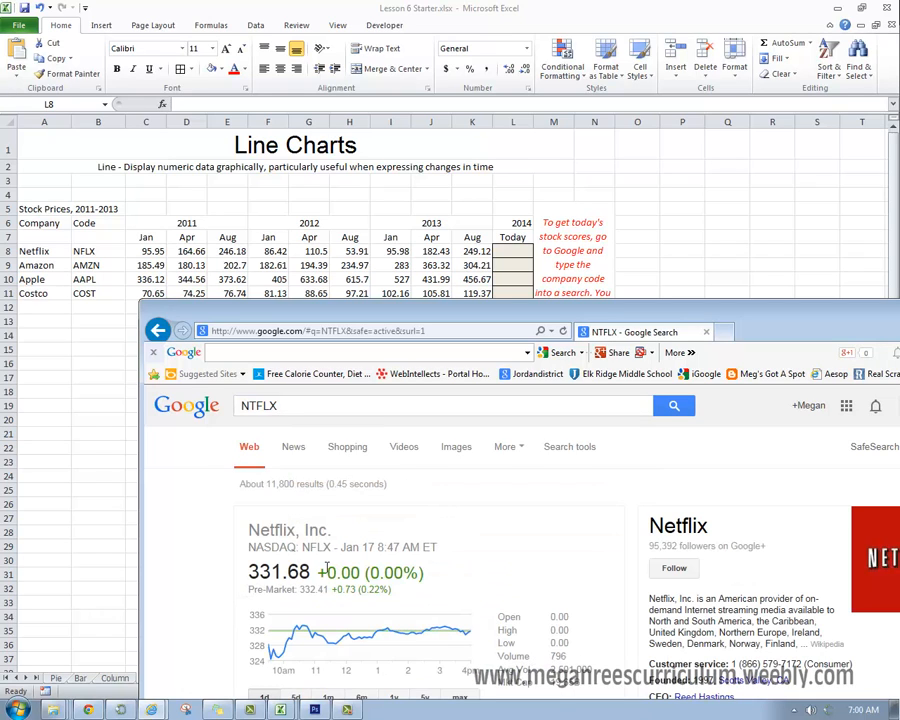
Step: Return to the Line worksheet in Excel and enter 331.68 as Netflix's price for today in cell L8
click(514, 250)
text(331.68)
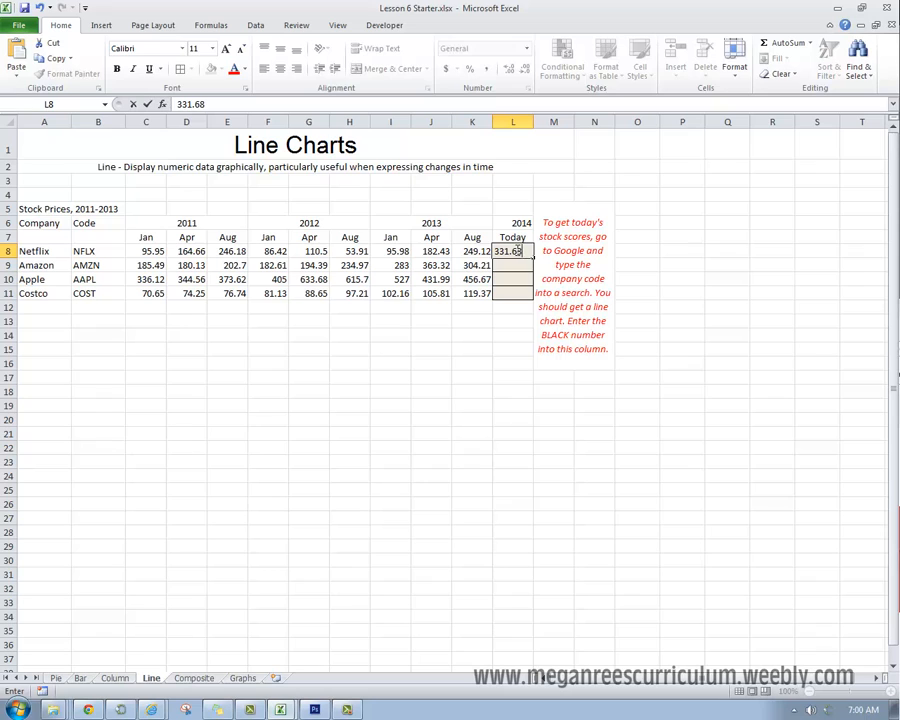
click(308, 461)
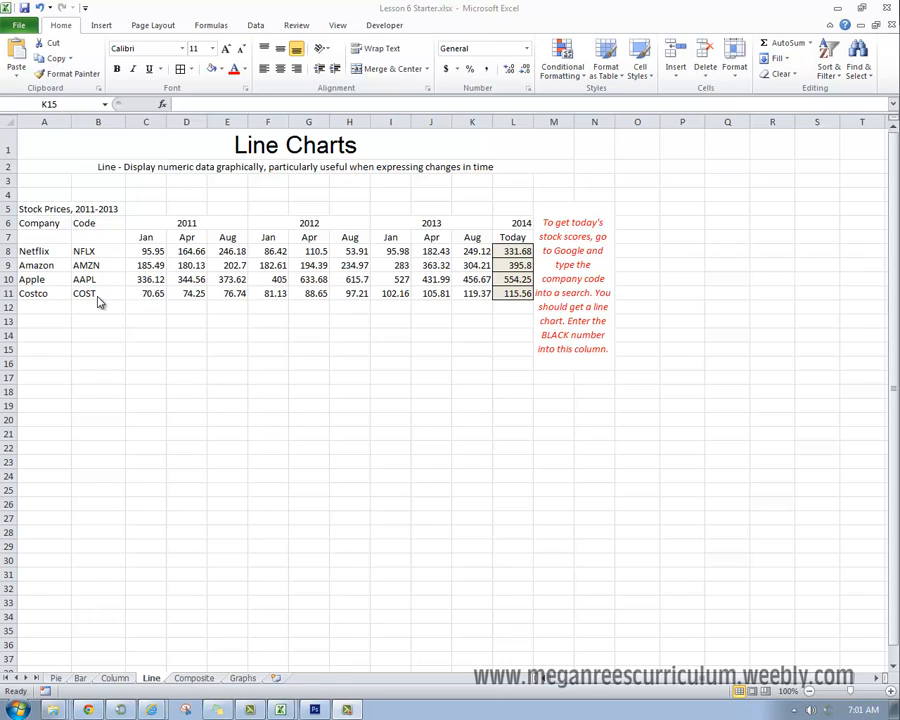
click(473, 339)
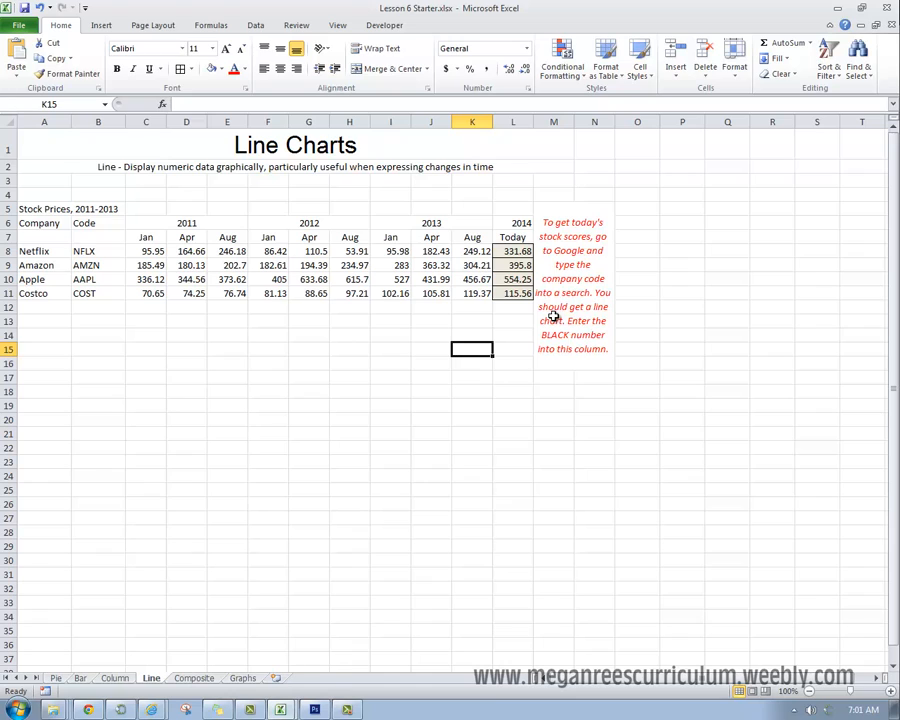
click(522, 223)
click(515, 307)
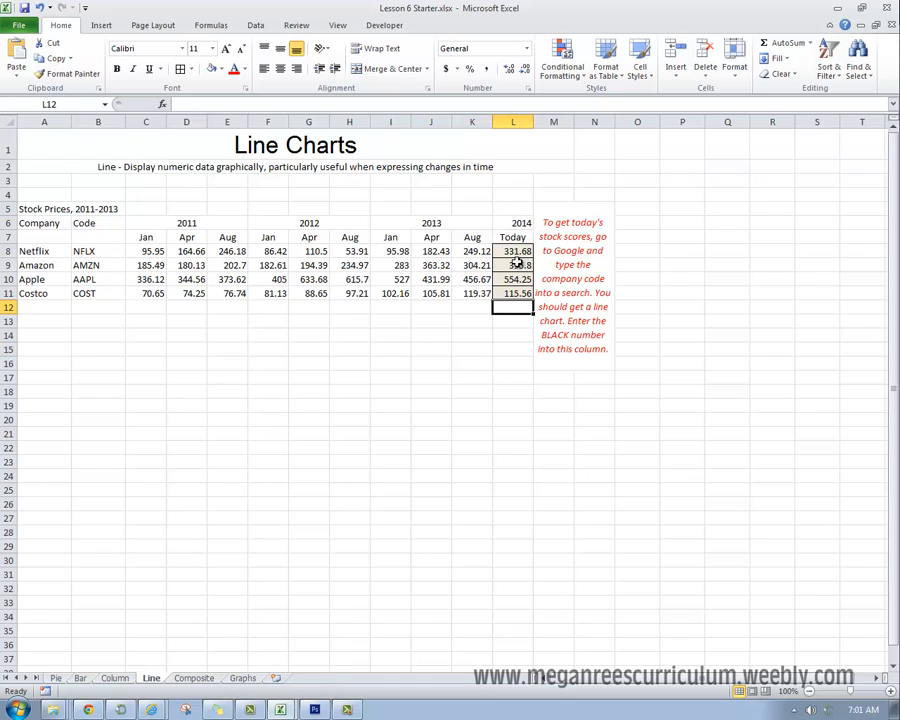
click(521, 239)
click(520, 248)
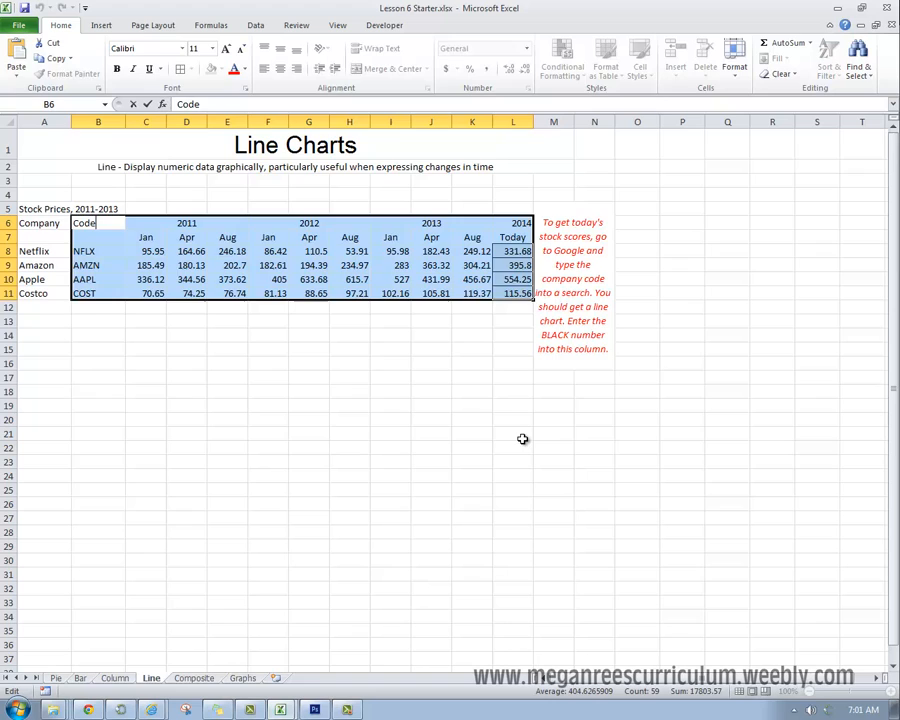
click(410, 390)
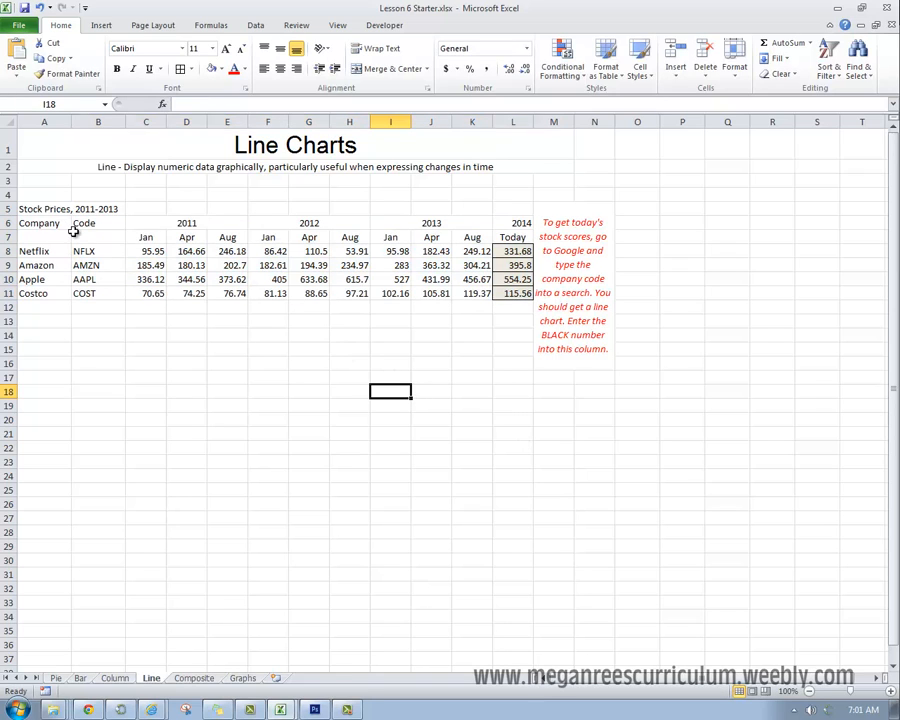
Step: Try a 2-D line chart of the range A6:L11, including both company names and codes, and delete it
drag(62, 226, 506, 290)
click(101, 25)
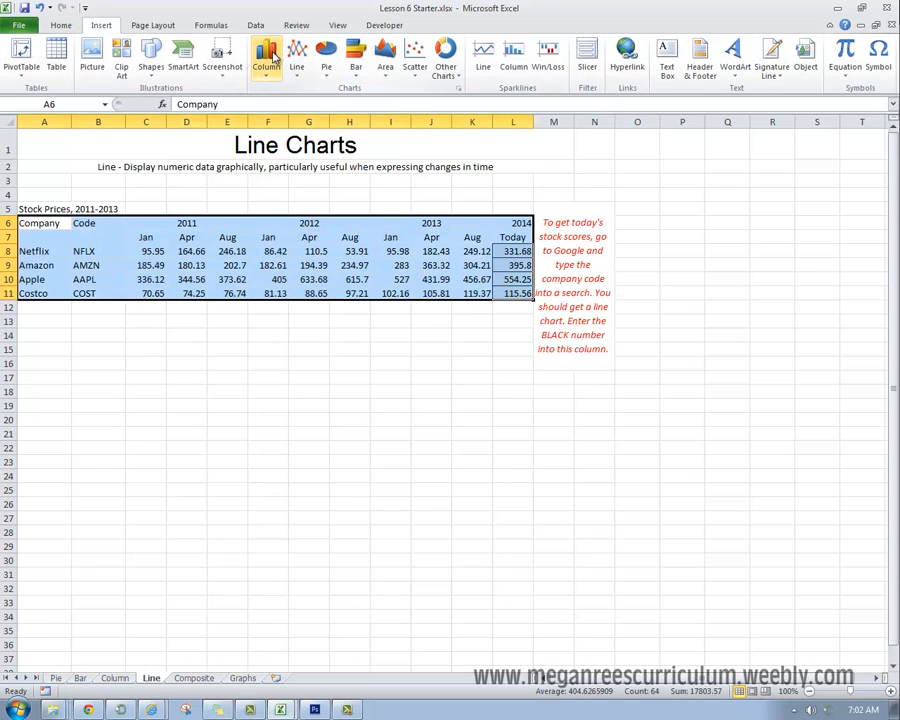
click(297, 58)
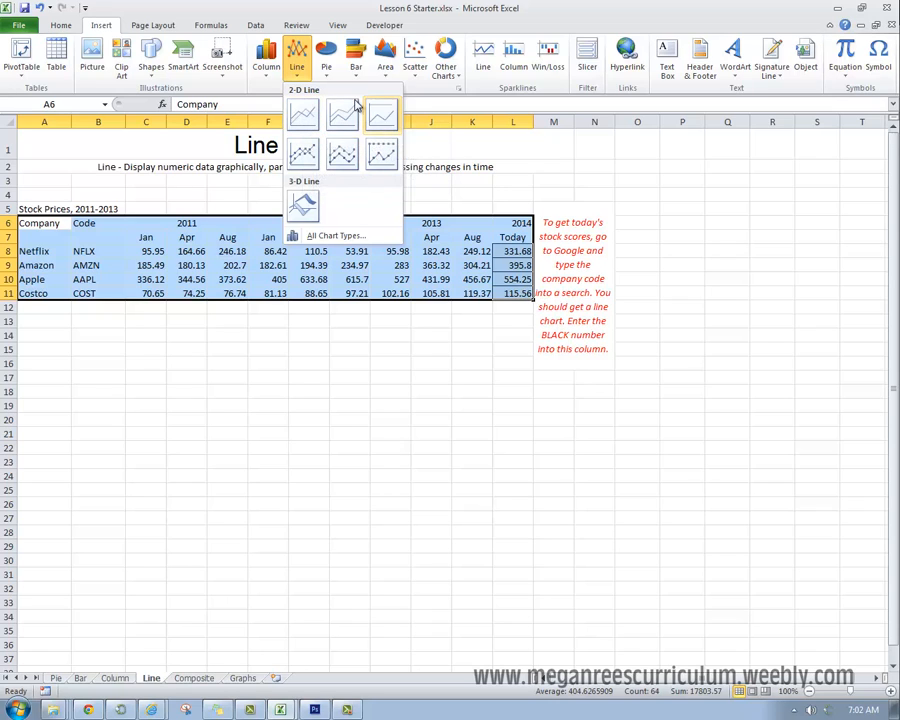
click(303, 116)
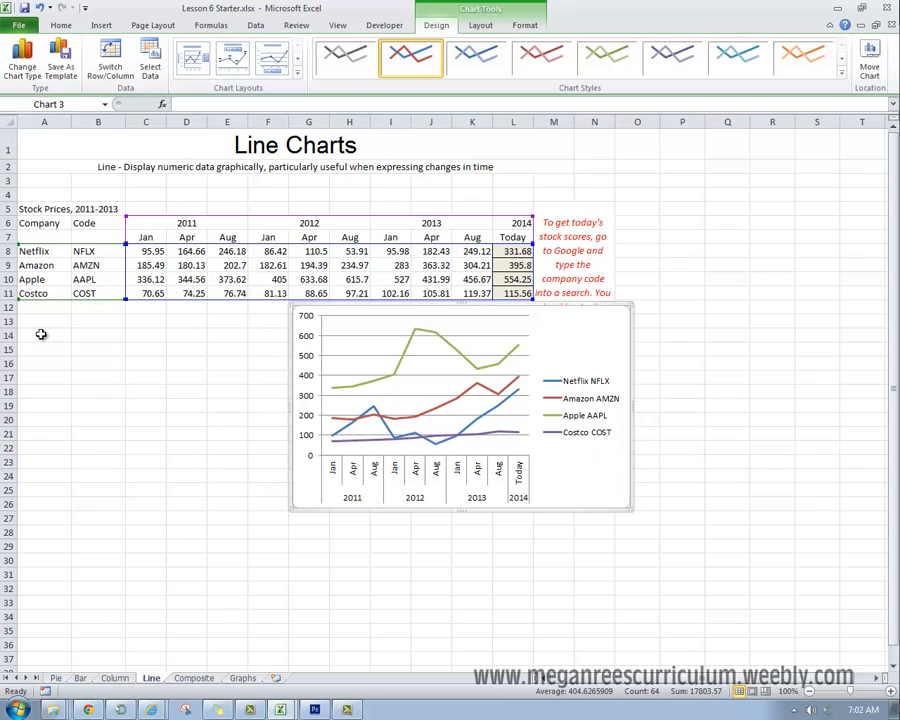
key(Delete)
Step: Insert a 2-D line chart from the stock data in B6:L11, leaving out the company names
drag(90, 222, 512, 293)
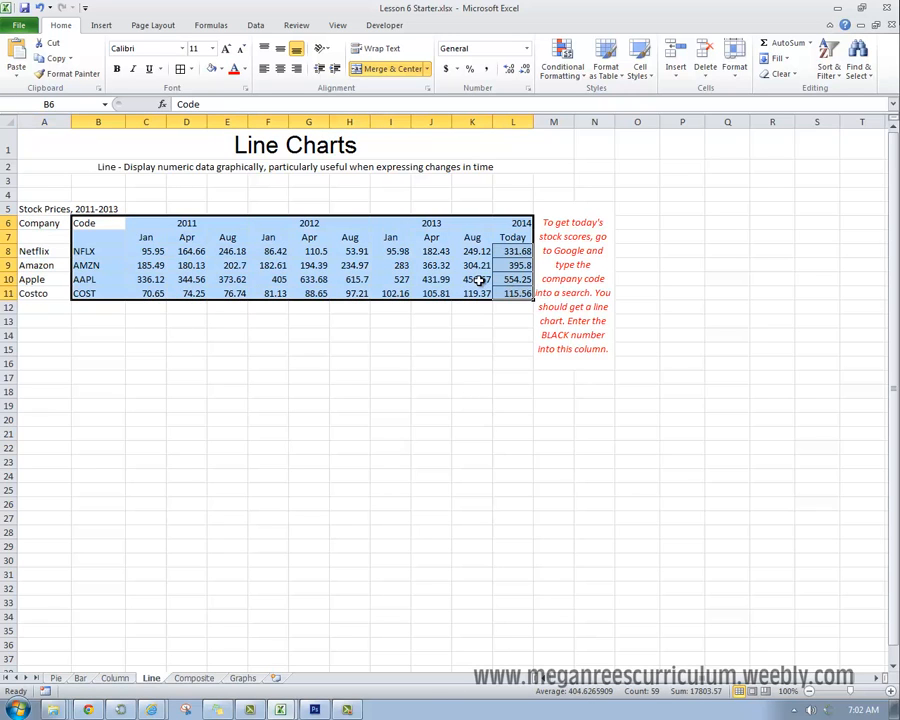
click(101, 25)
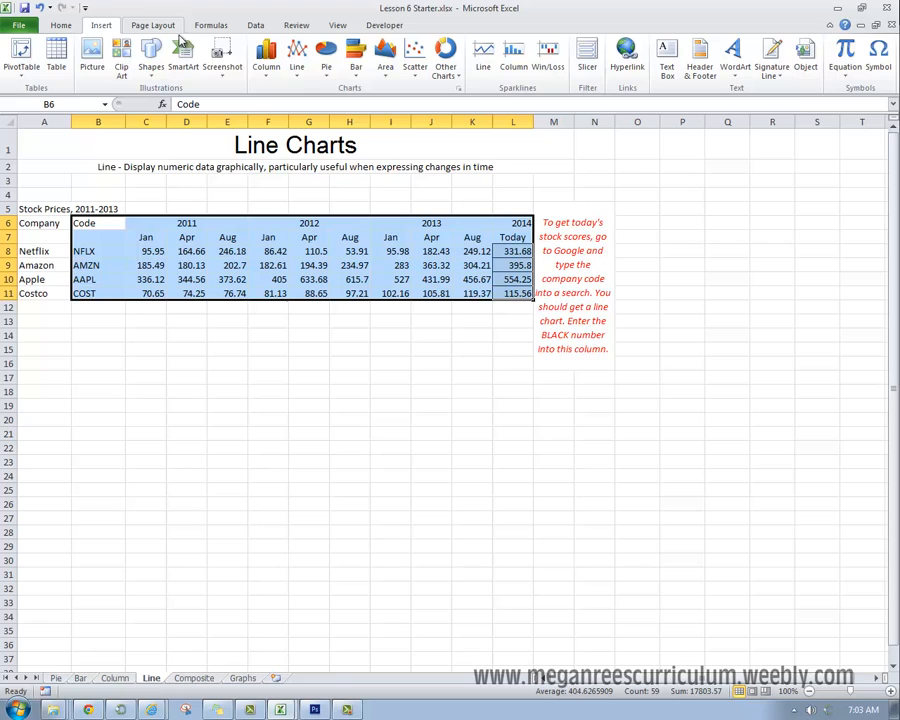
click(296, 56)
click(290, 114)
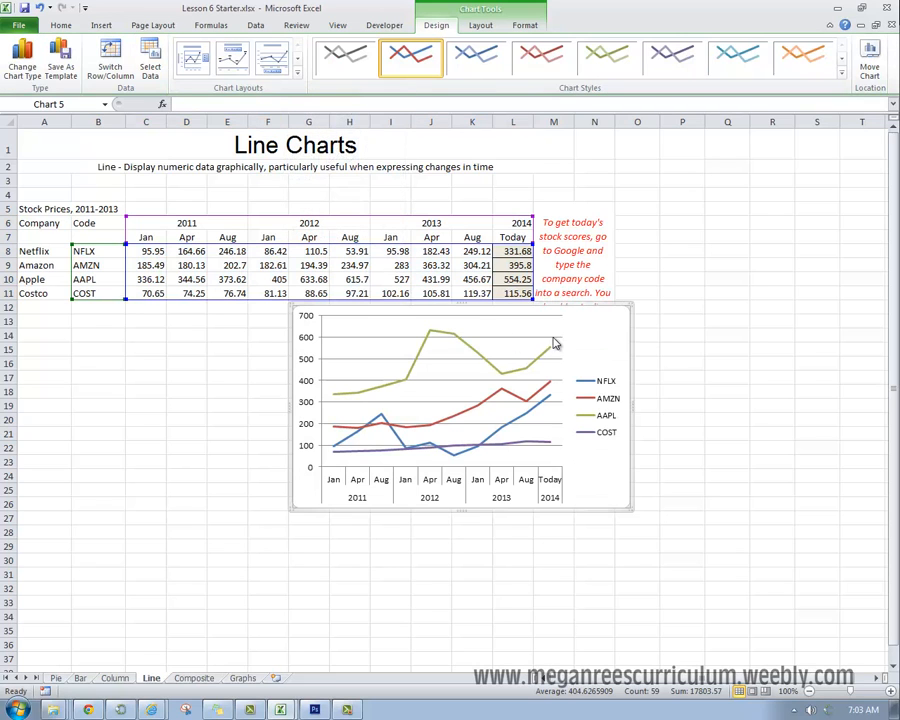
Step: Move the stock line chart below the data table so that its upper edge is at about row 18
drag(568, 358, 468, 352)
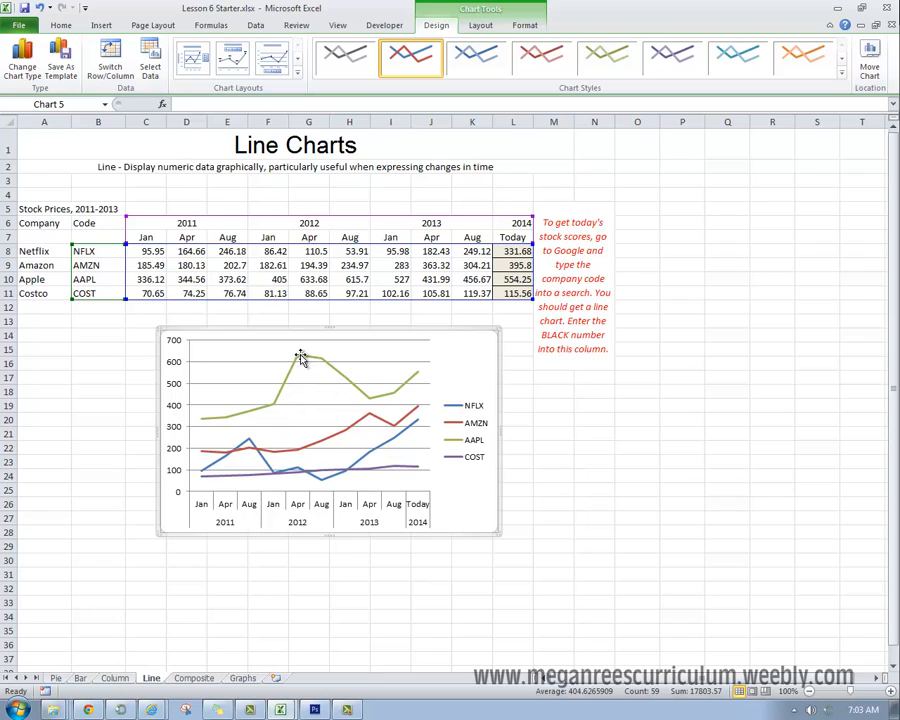
mouse_move(297, 362)
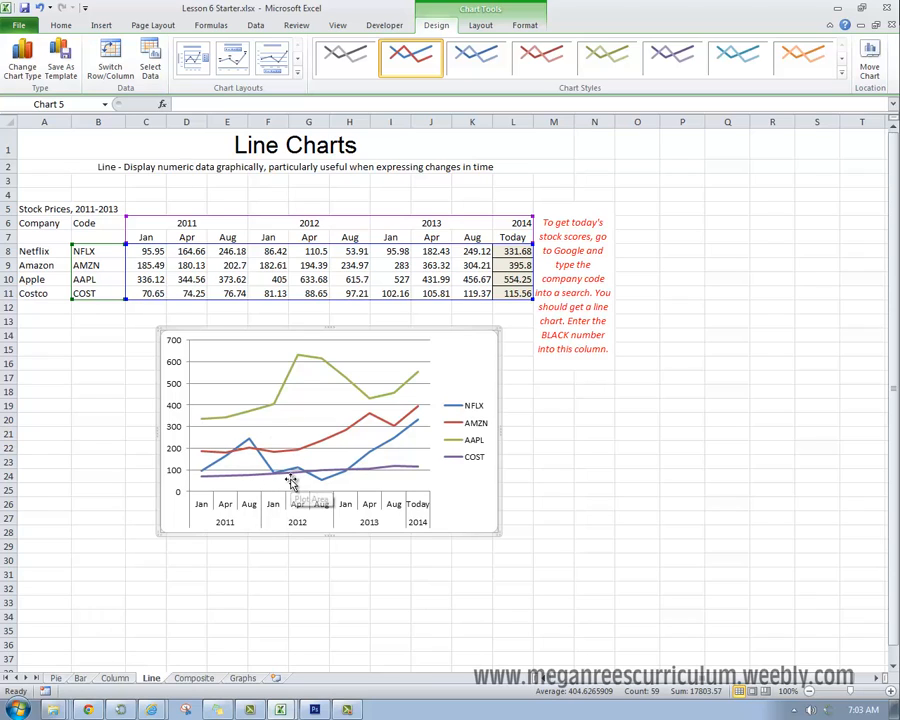
drag(290, 482, 294, 538)
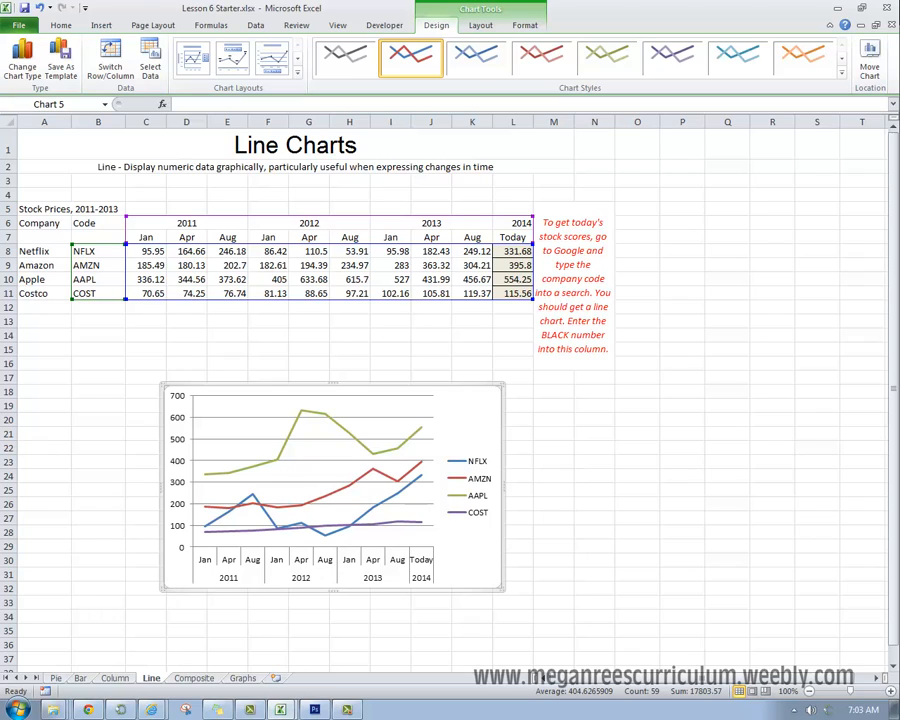
Step: Apply the chart layout with chart and axis titles and enter the two-line title "Changes in Stock" / "For selected companies"
click(194, 62)
click(332, 404)
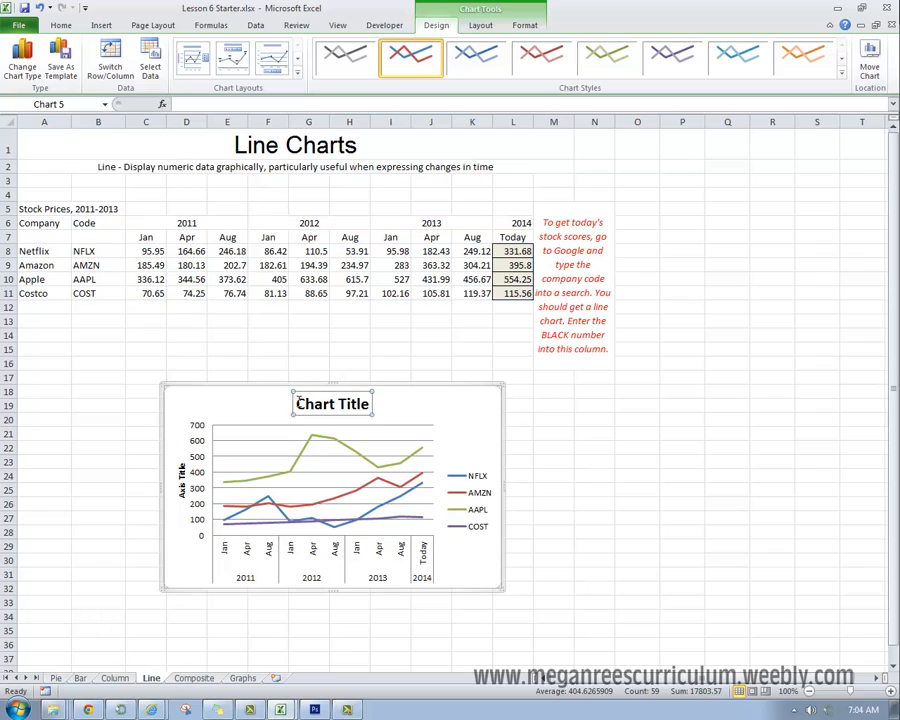
drag(296, 404, 373, 404)
text(Ch)
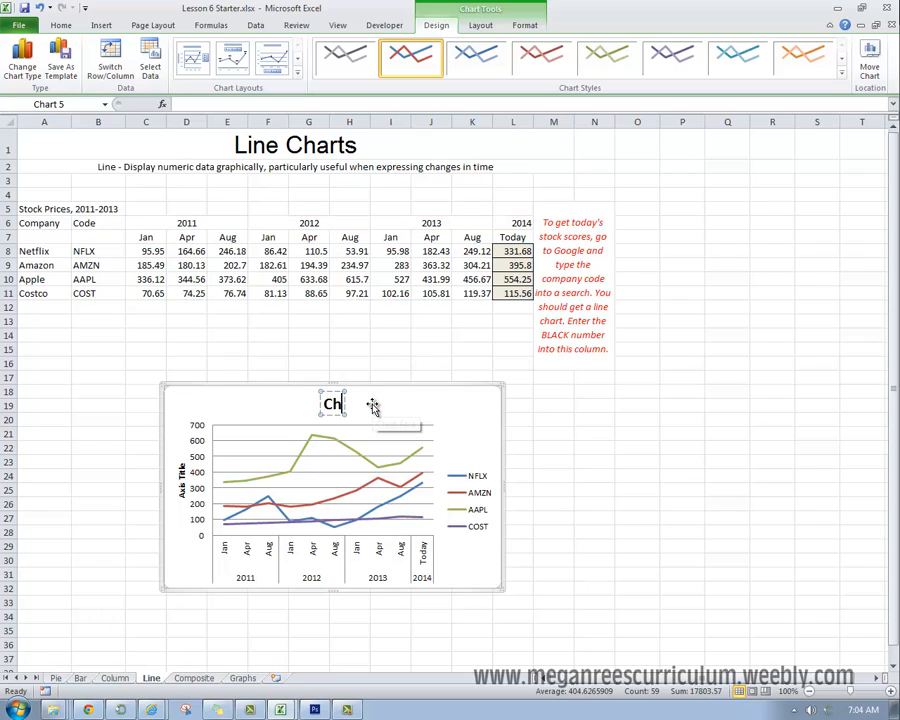
text(anges in Stock)
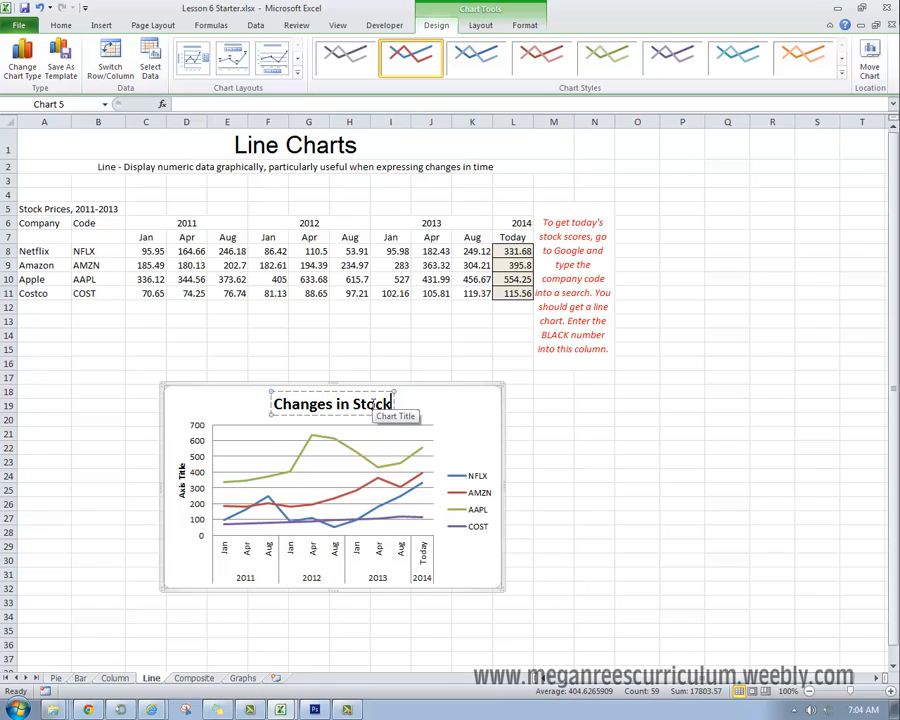
key(Return)
text(Fo)
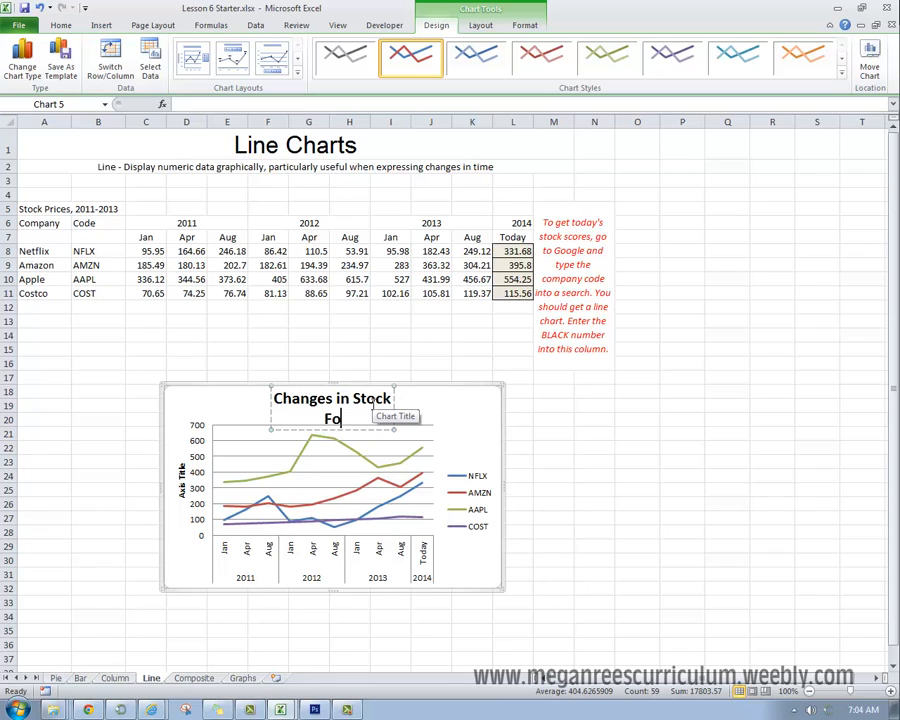
text(r selected)
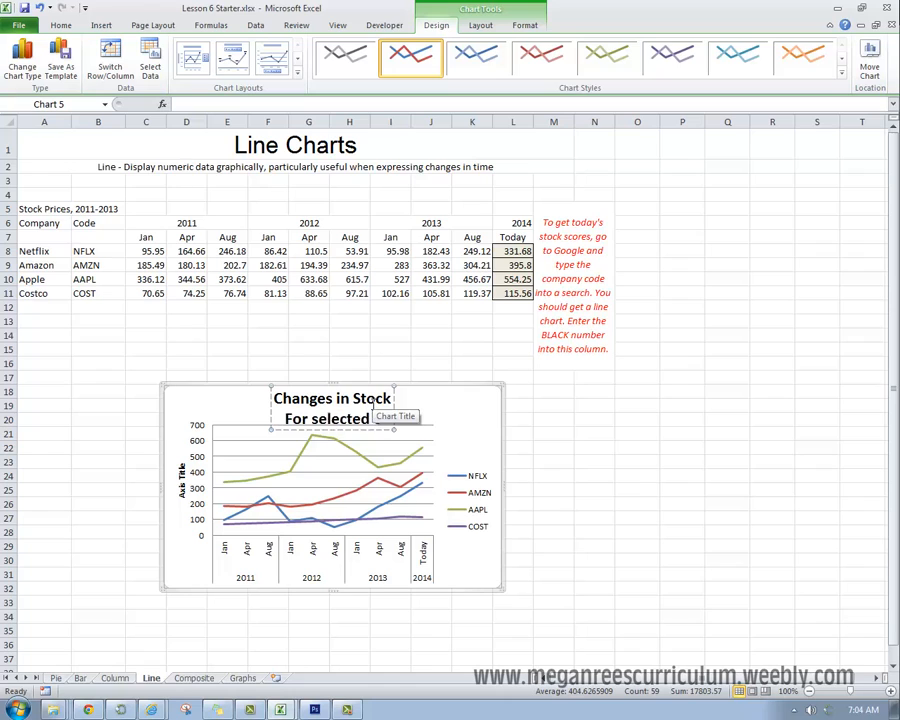
text( companies)
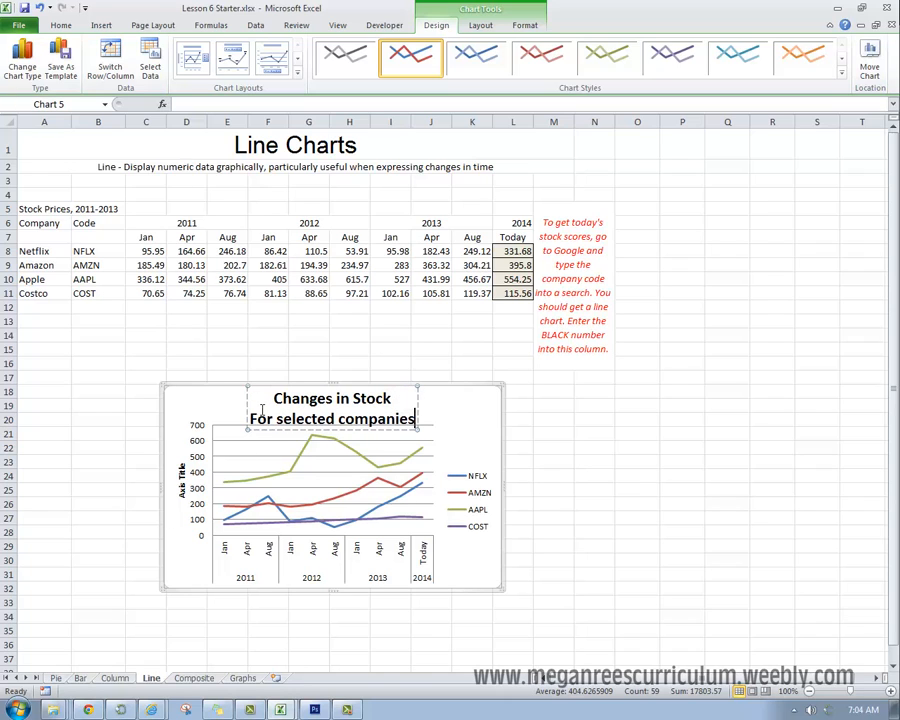
Step: Reduce the title's second line, "For selected companies", to 12 pt and enlarge the stock chart downward to about row 34
drag(250, 419, 444, 420)
click(61, 25)
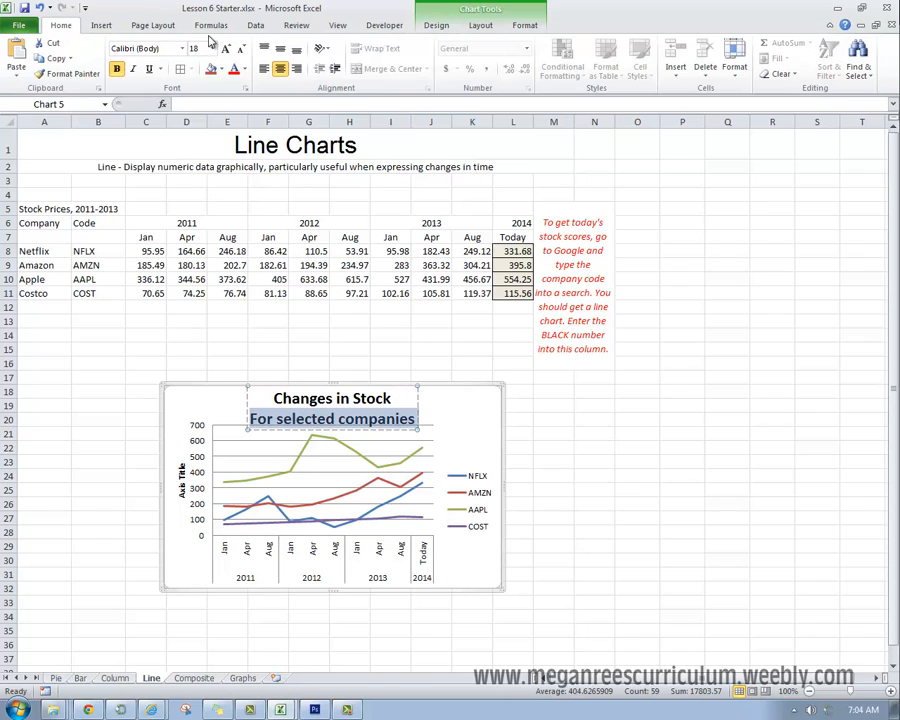
click(242, 49)
click(242, 49)
click(242, 49)
click(553, 447)
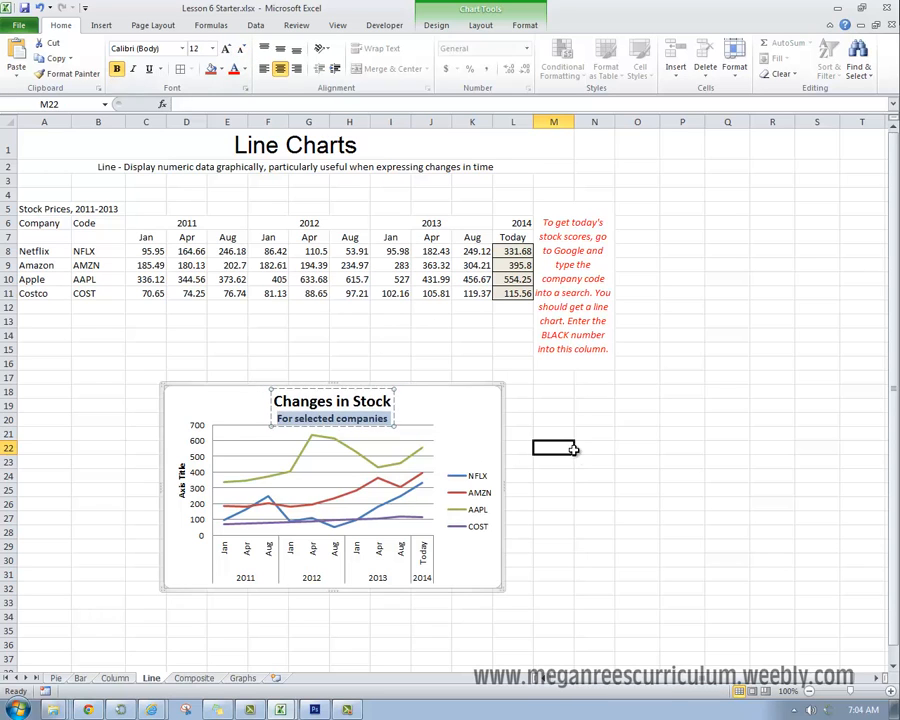
click(482, 586)
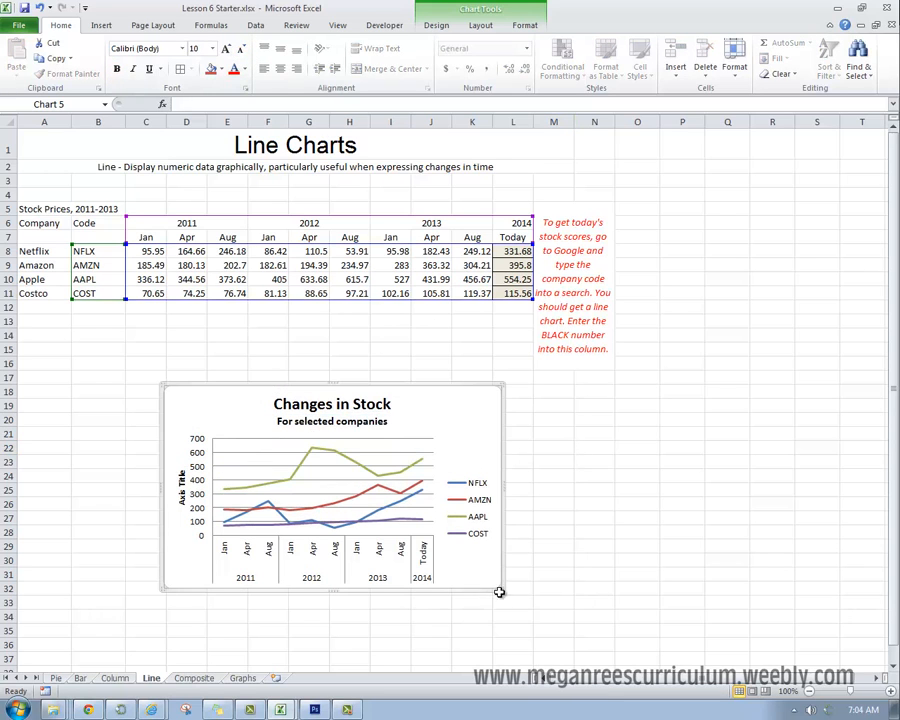
drag(502, 587, 510, 621)
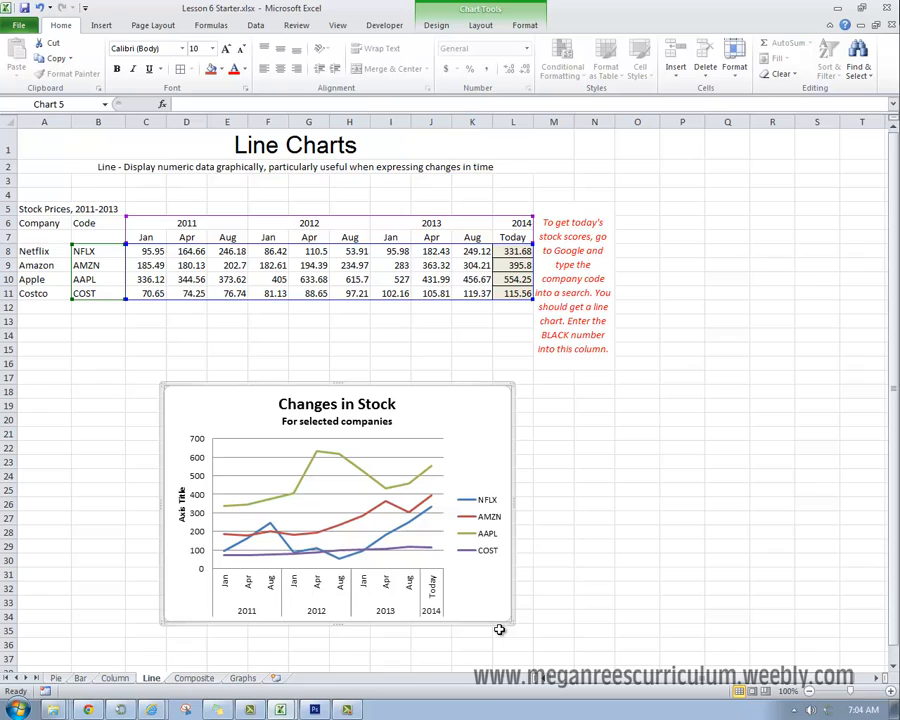
Step: Replace the vertical axis title's placeholder text with "Stock Price"
click(186, 525)
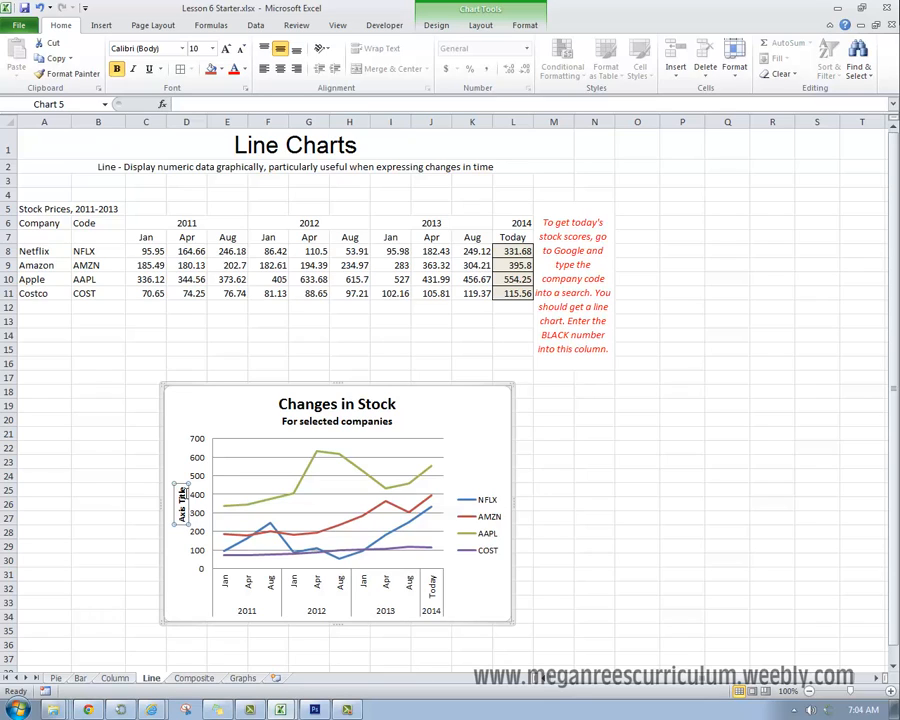
click(183, 494)
drag(183, 488, 187, 535)
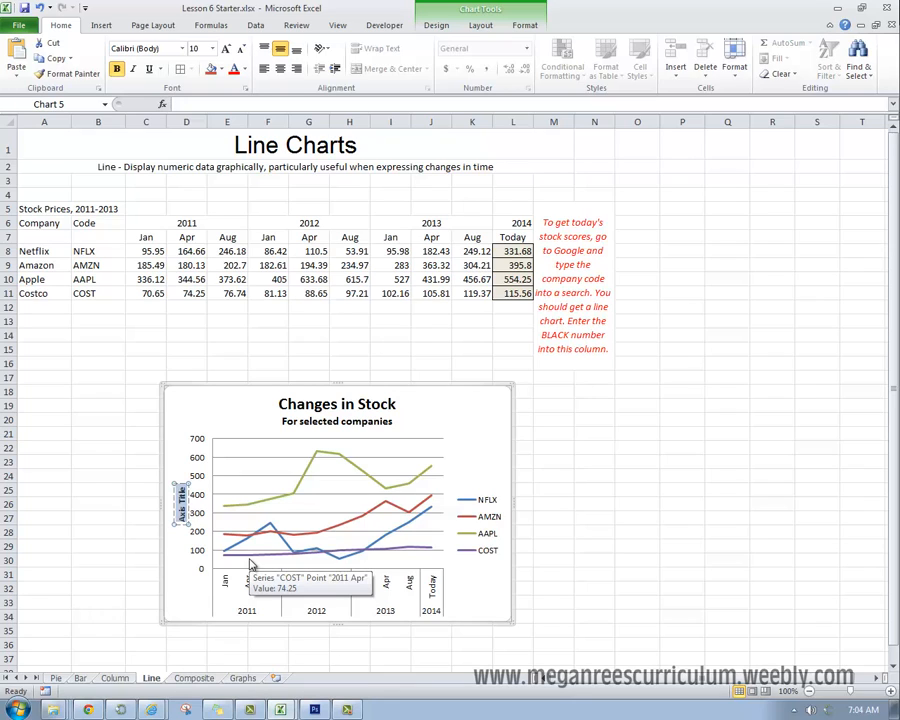
text(Stock Price)
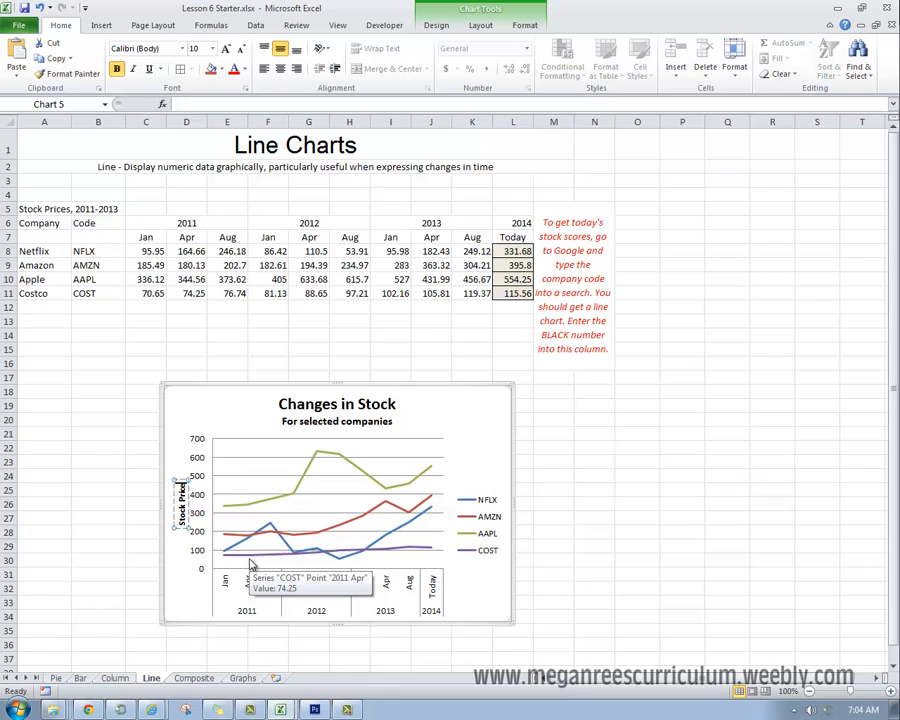
click(680, 545)
Step: Move the Changes in Stock line chart to the Graphs worksheet as an embedded object
click(482, 412)
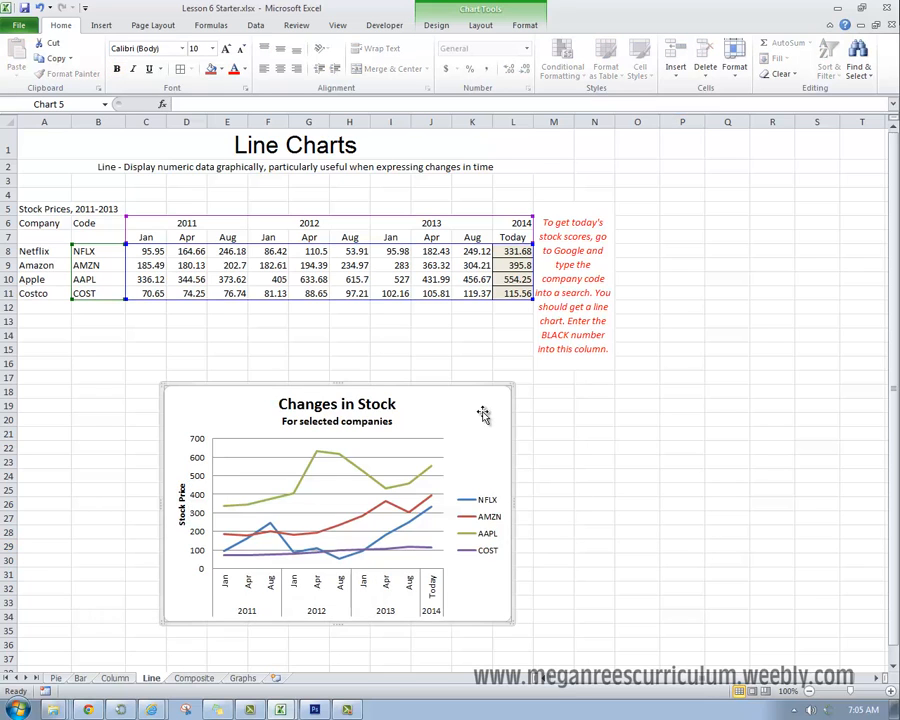
drag(482, 412, 479, 420)
click(494, 7)
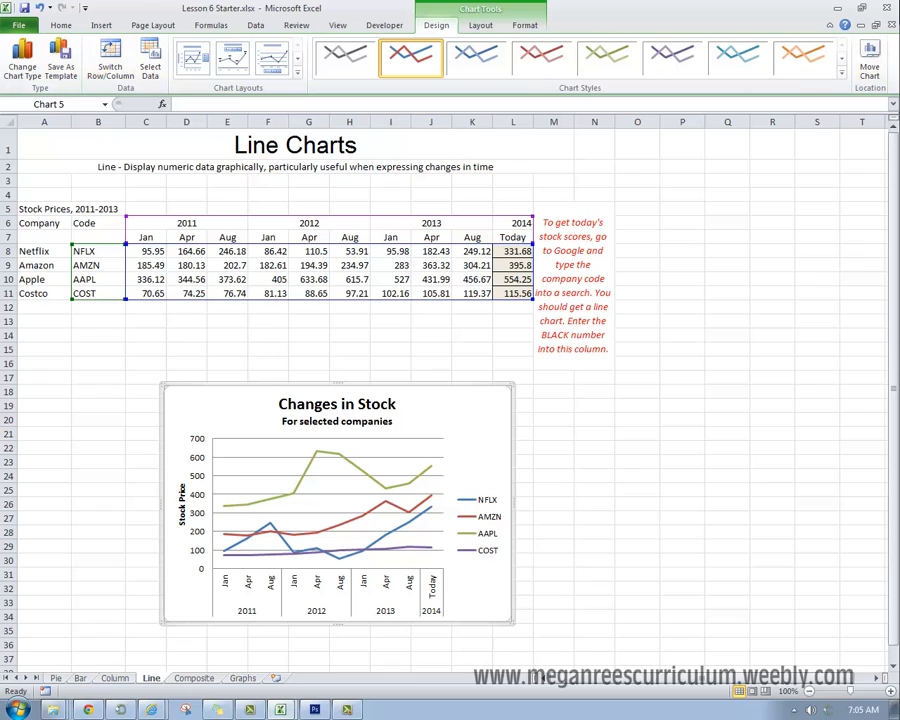
click(870, 63)
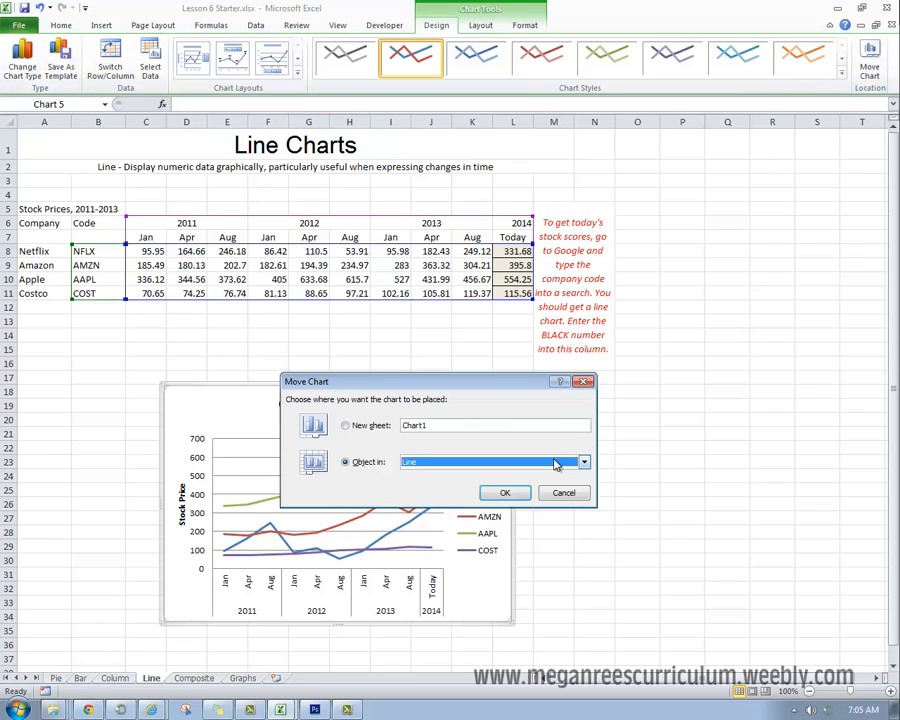
click(480, 462)
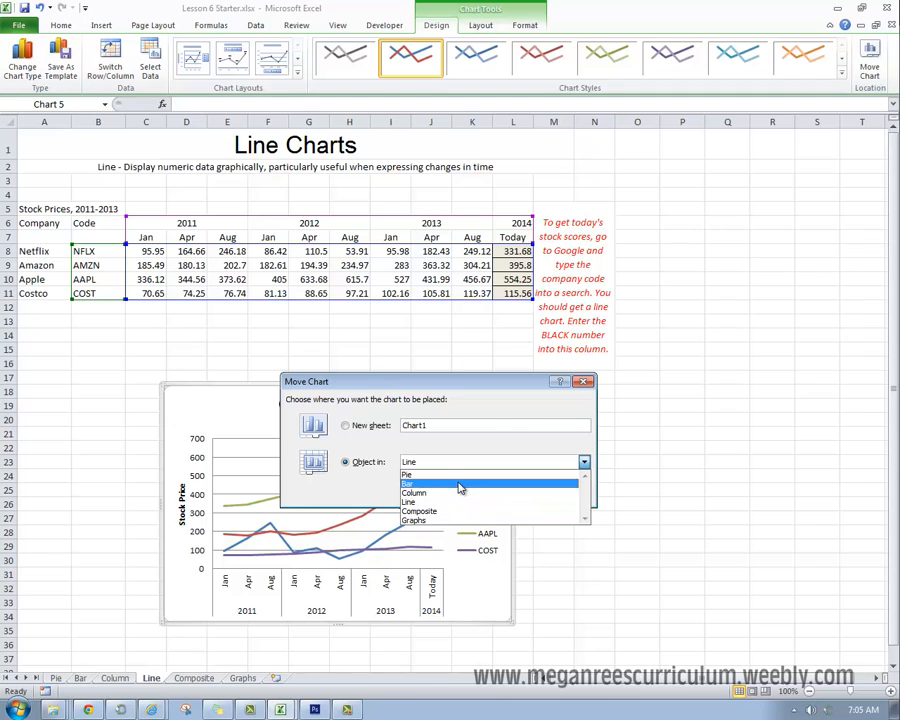
click(443, 520)
click(506, 492)
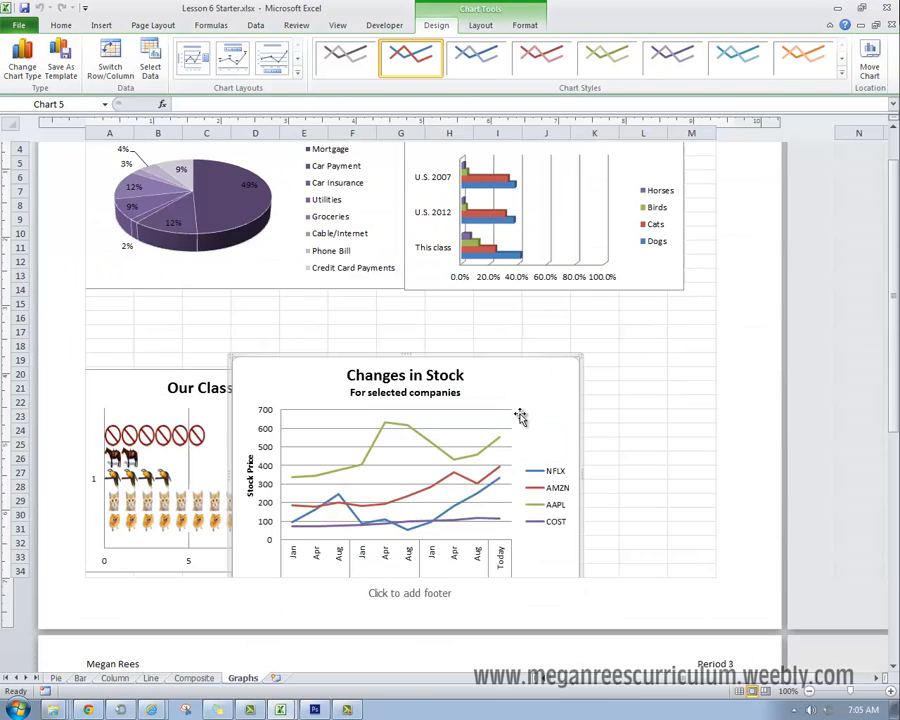
Step: Place the Changes in Stock chart beside the cancer cases chart at row 35 and narrow it to end within column M
drag(516, 412, 684, 327)
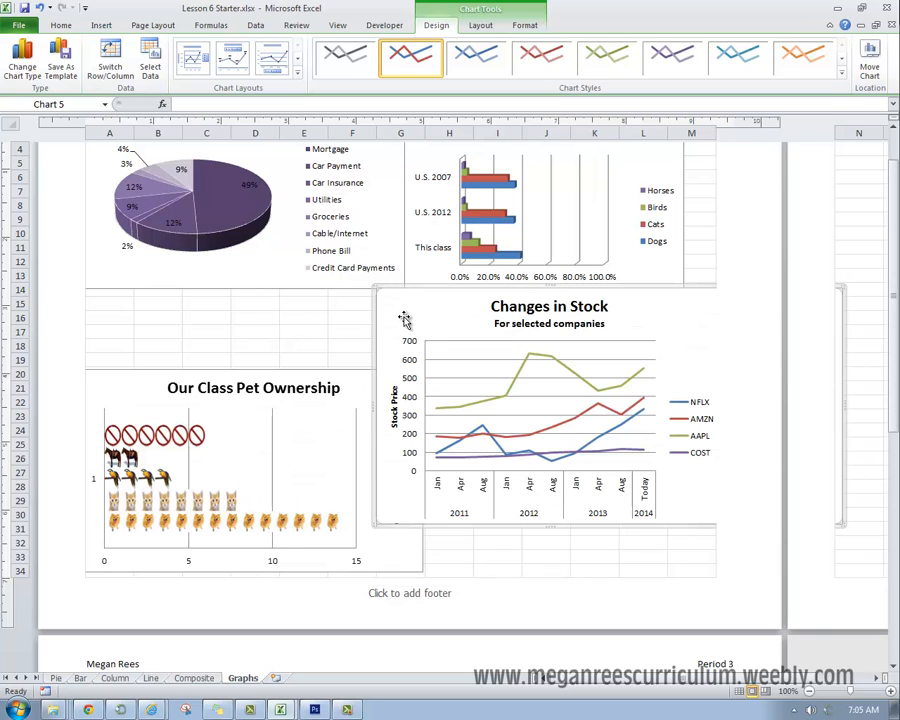
drag(404, 321, 459, 322)
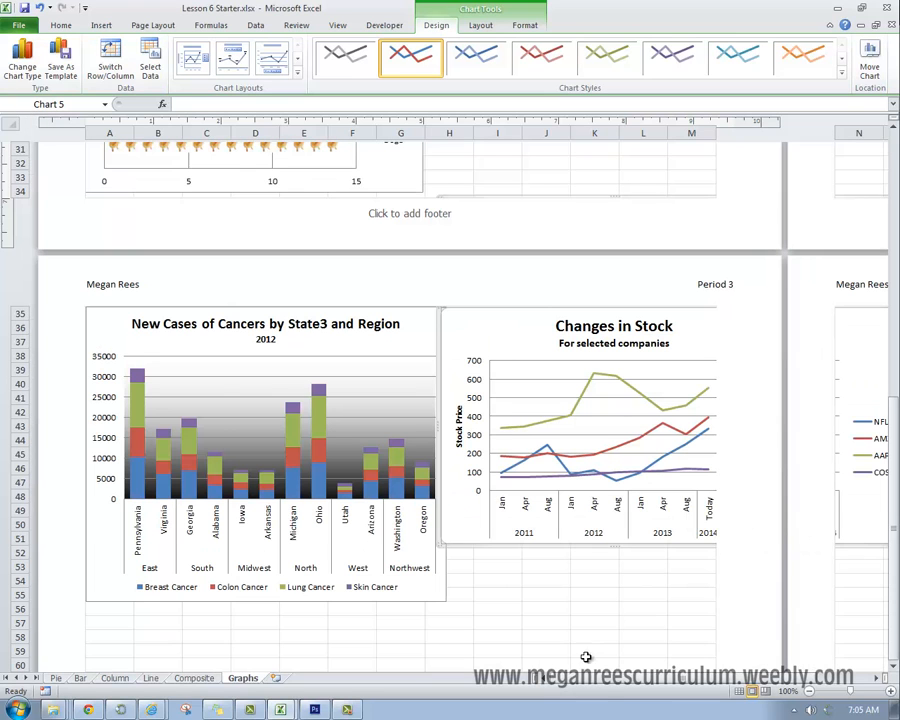
drag(596, 680, 642, 662)
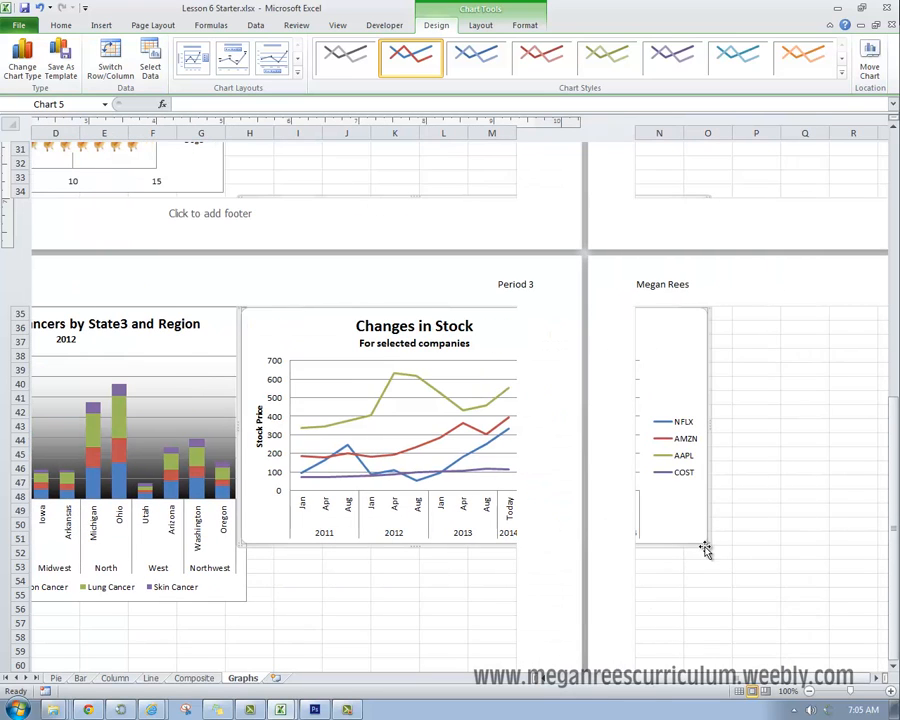
drag(707, 540, 511, 577)
Step: Open the Composite worksheet and examine the spending per pupil and graduation rates listed for each state
click(194, 678)
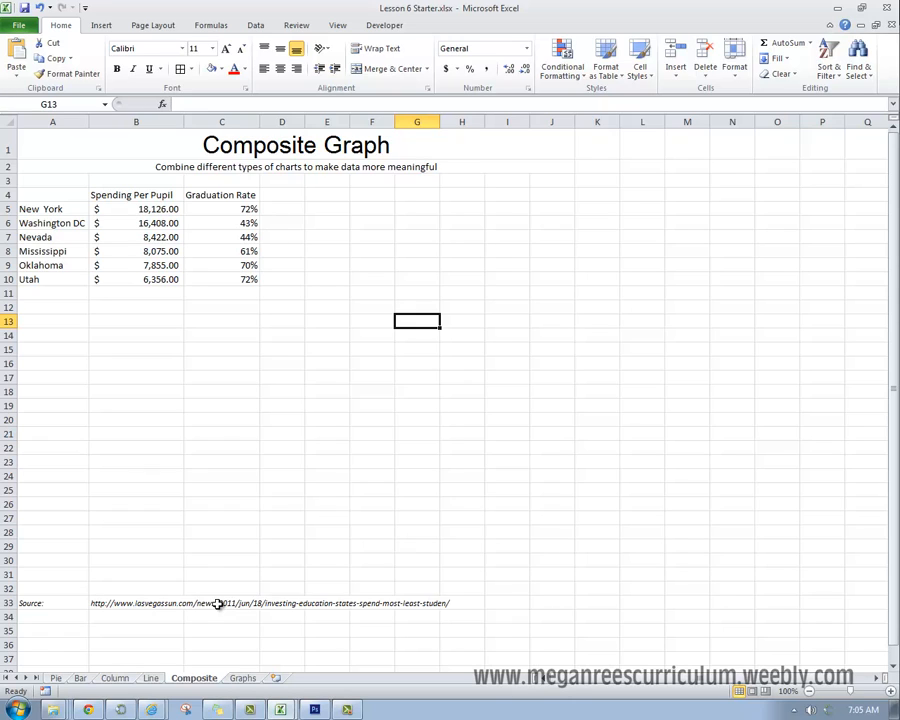
click(130, 630)
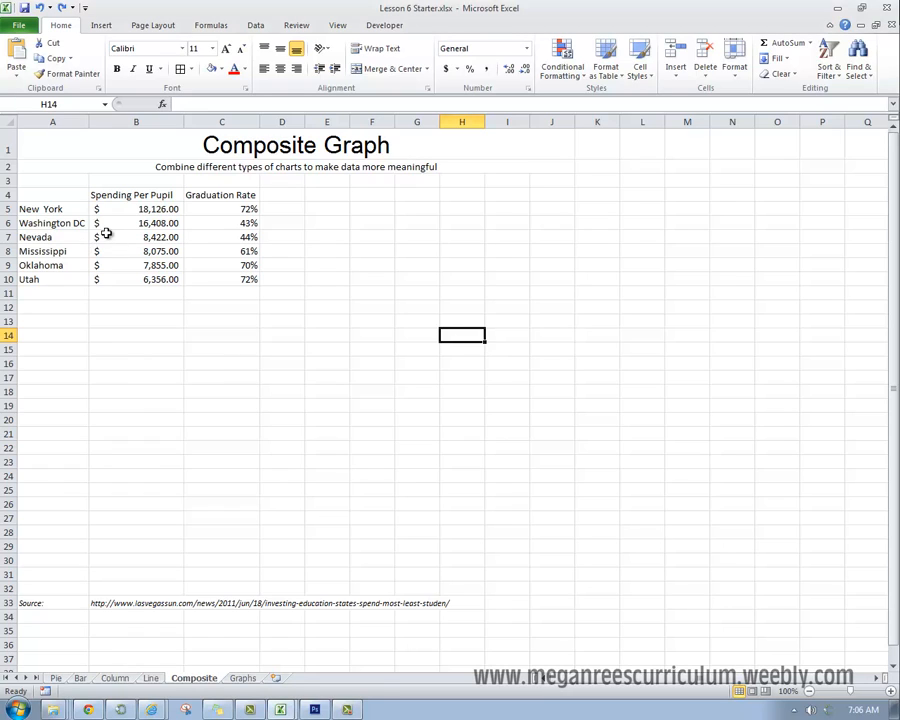
click(146, 195)
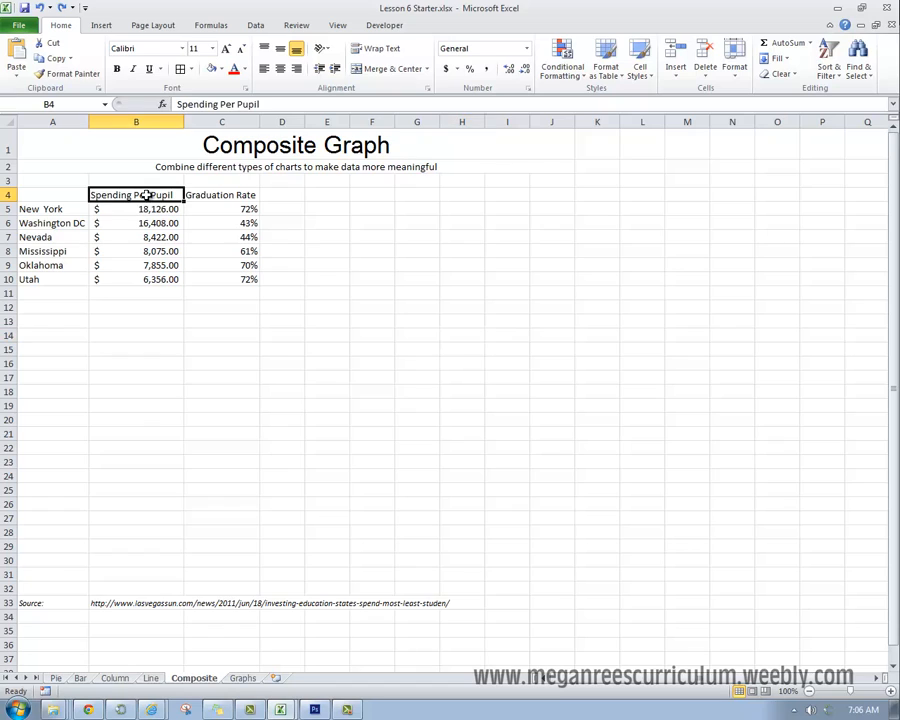
click(221, 200)
click(150, 208)
click(248, 264)
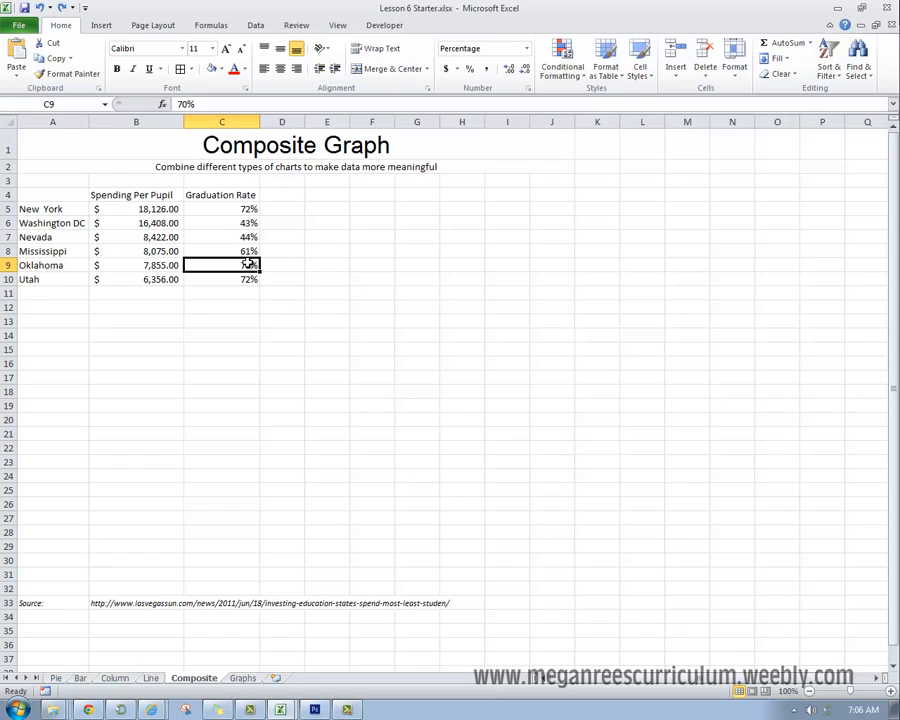
click(170, 222)
click(152, 209)
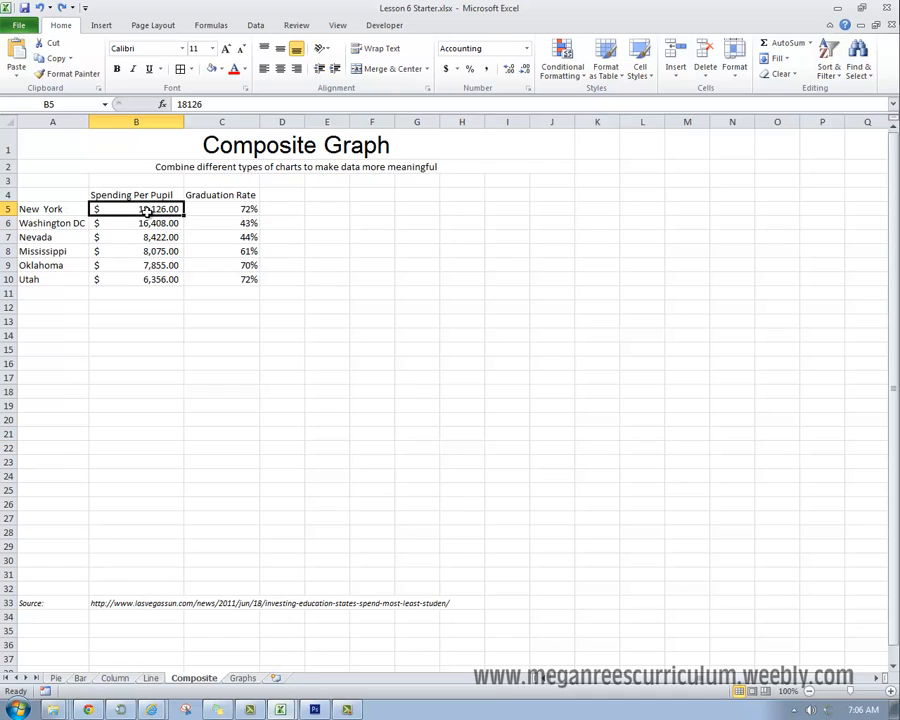
click(134, 280)
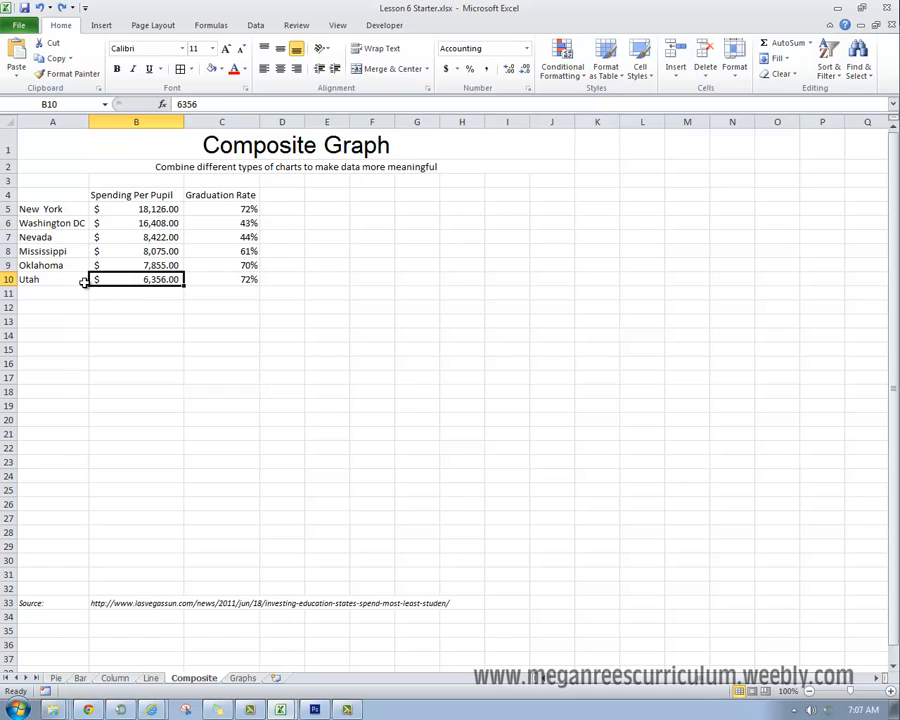
click(141, 252)
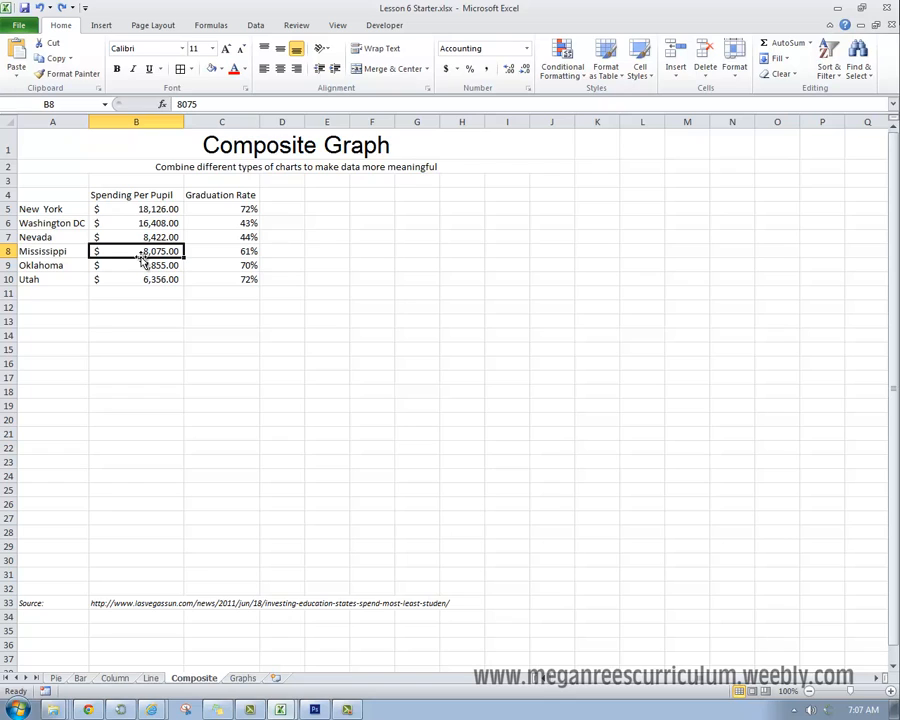
Step: Insert a 2-D clustered column chart from the spending and graduation data in A4:C10
drag(80, 196, 227, 281)
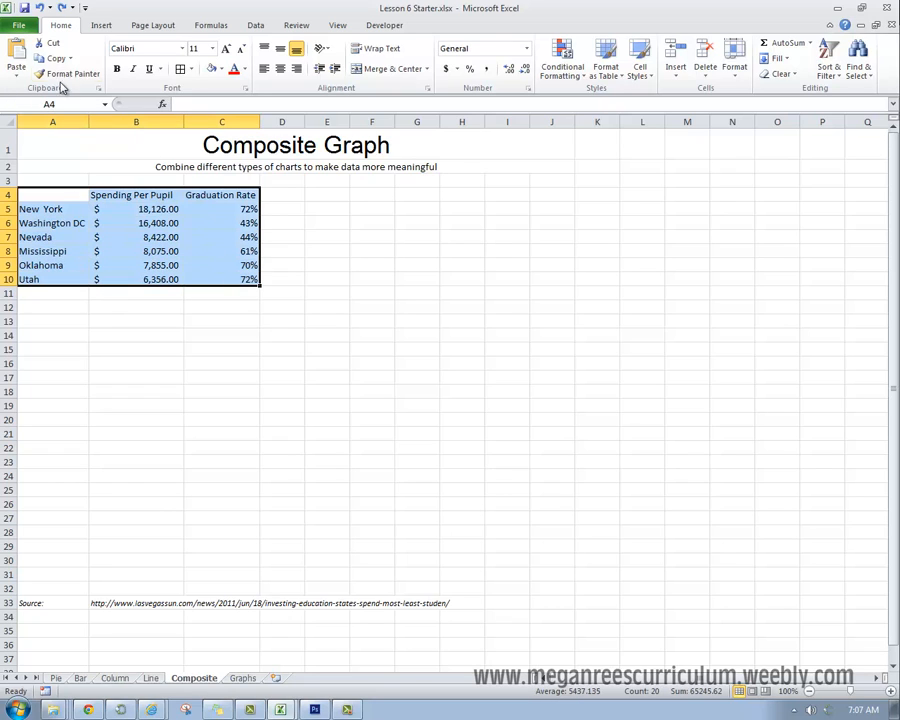
click(108, 27)
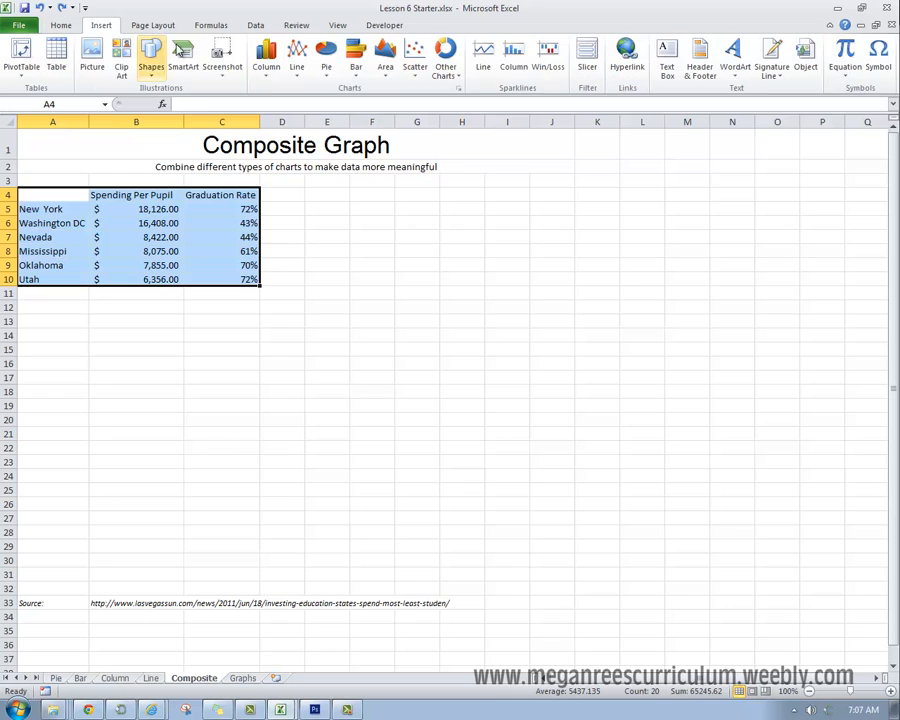
click(267, 60)
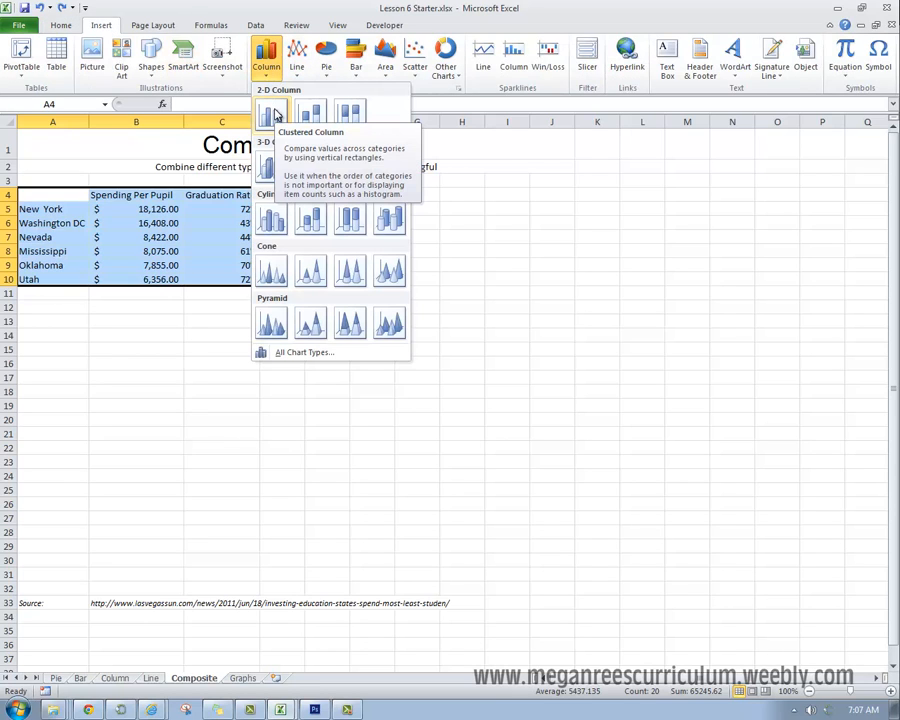
click(273, 113)
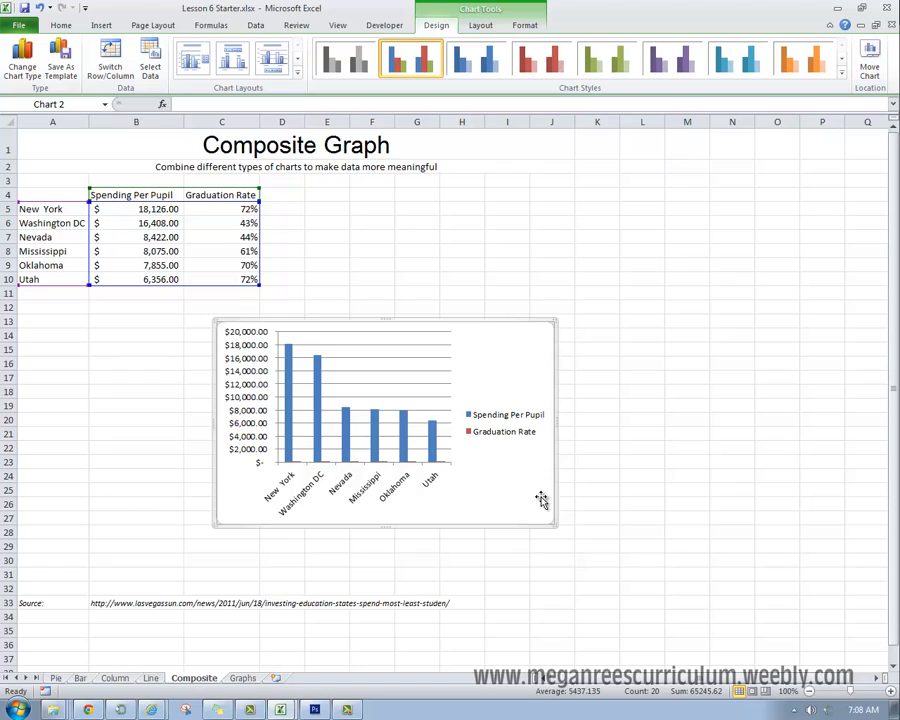
Step: Plot the Graduation Rate series on the secondary axis of the spending and graduation column chart
click(506, 438)
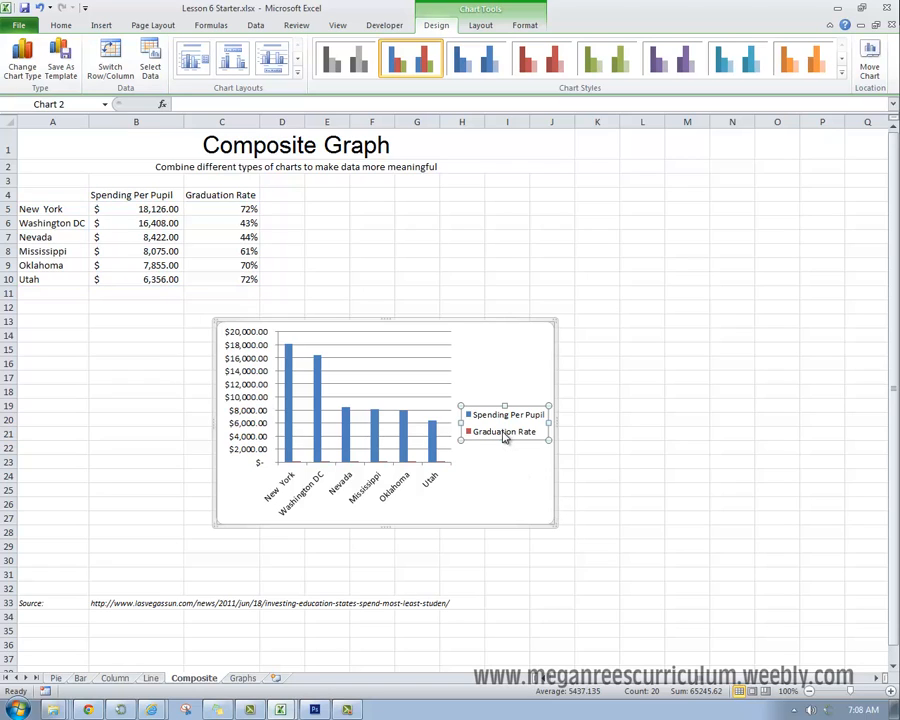
click(505, 436)
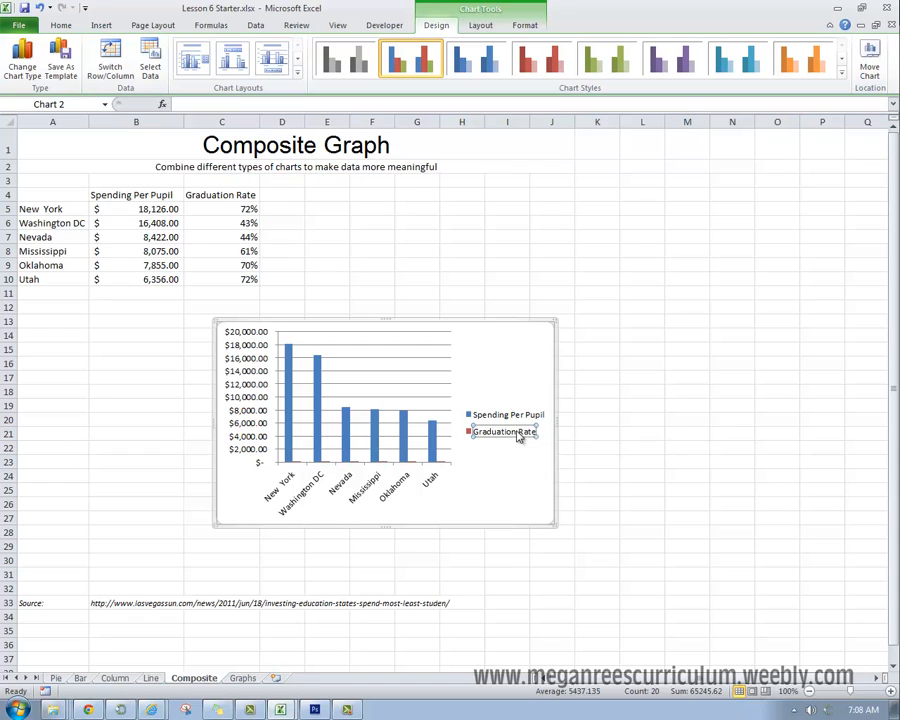
right_click(518, 436)
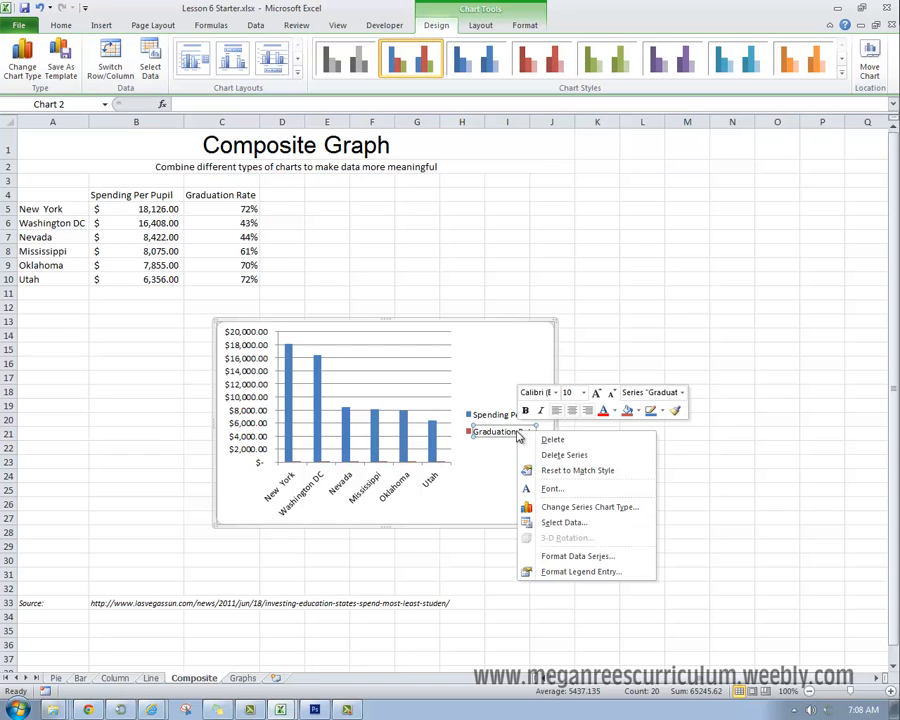
click(563, 556)
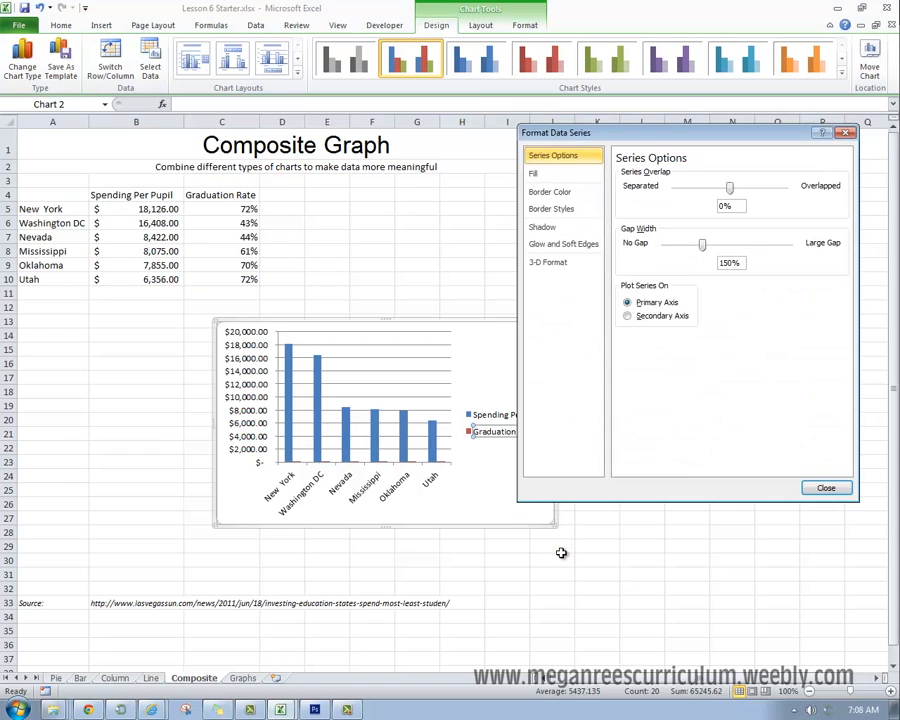
click(627, 316)
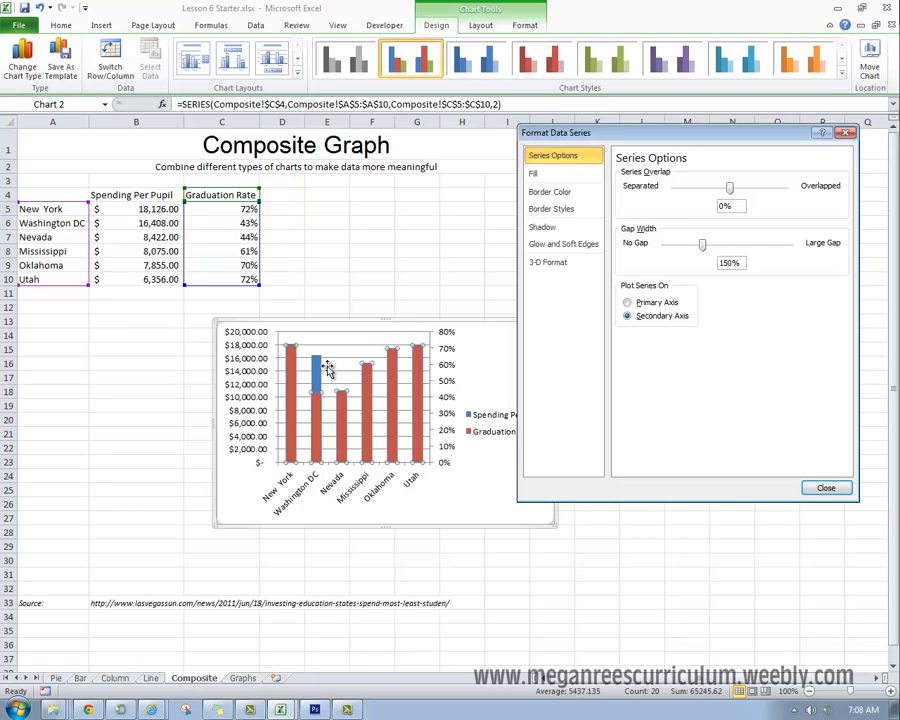
click(824, 488)
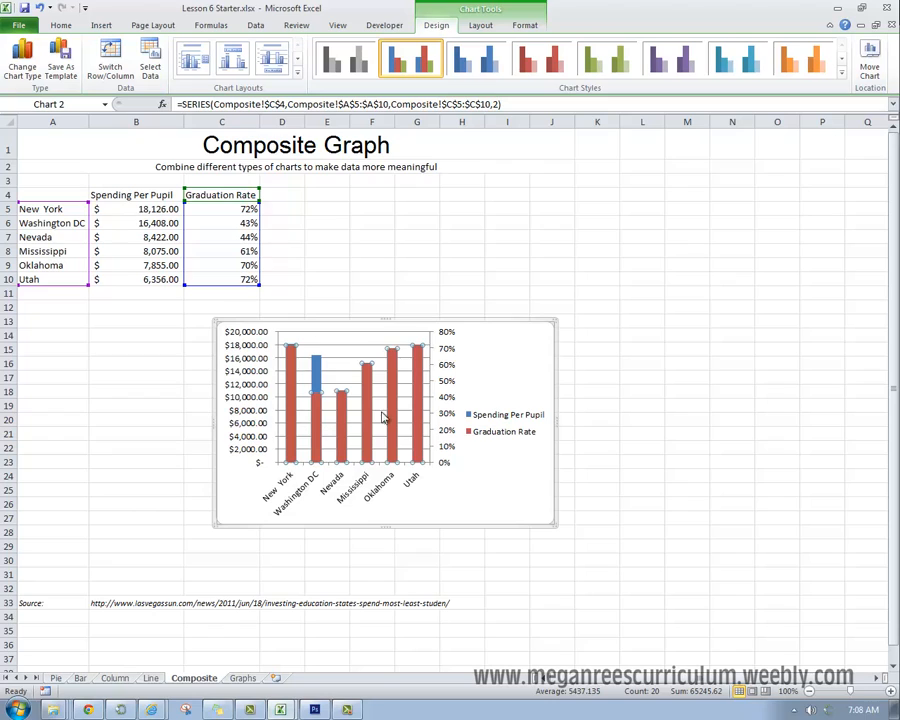
Step: Change the Graduation Rate series to the basic Line chart type, keeping Spending Per Pupil as columns
mouse_move(372, 376)
click(27, 66)
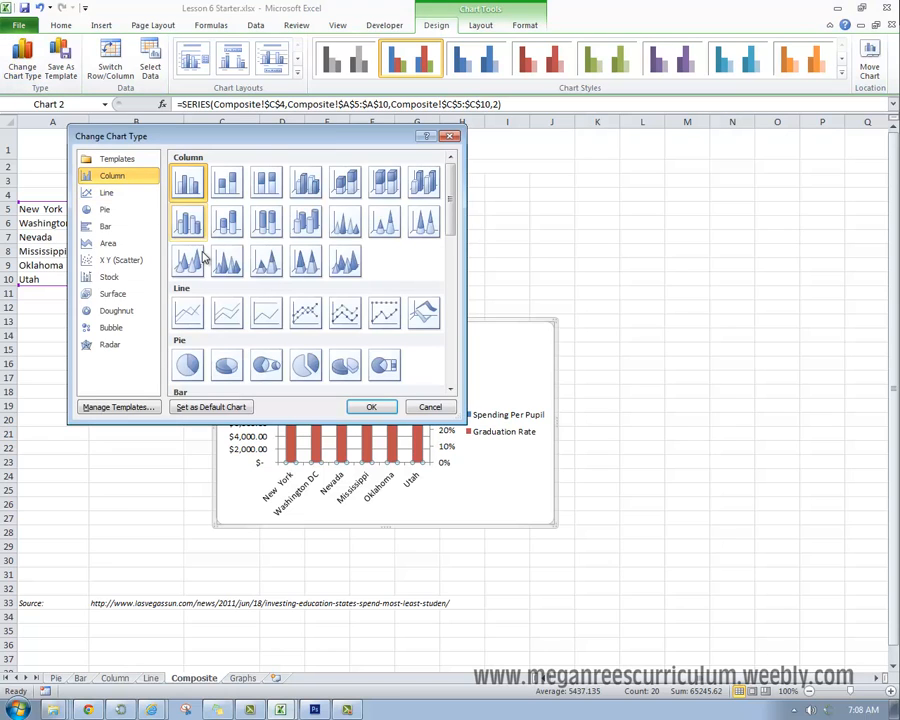
click(188, 313)
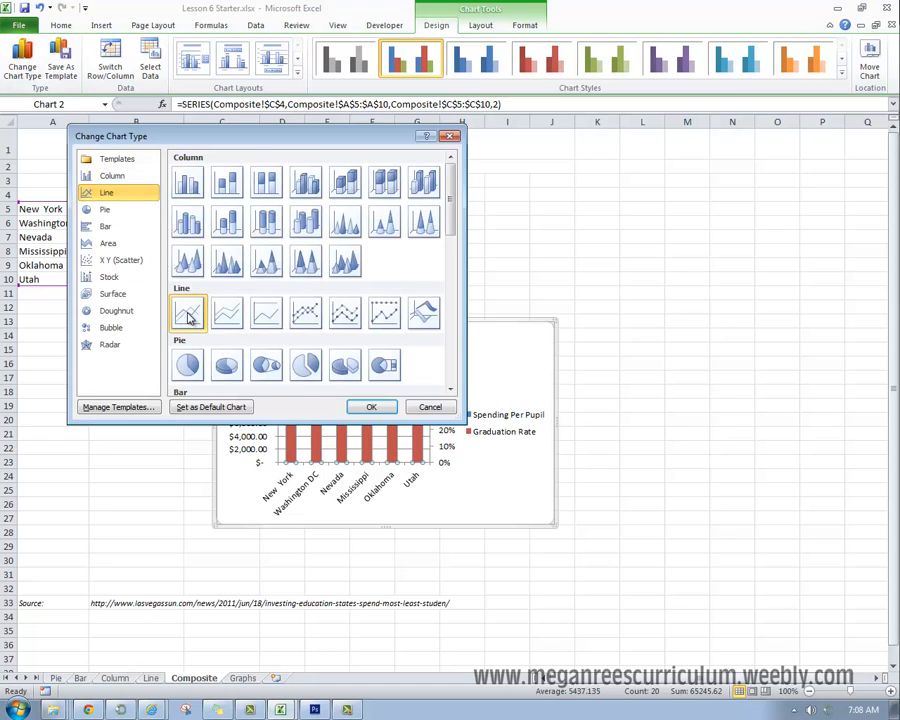
click(369, 407)
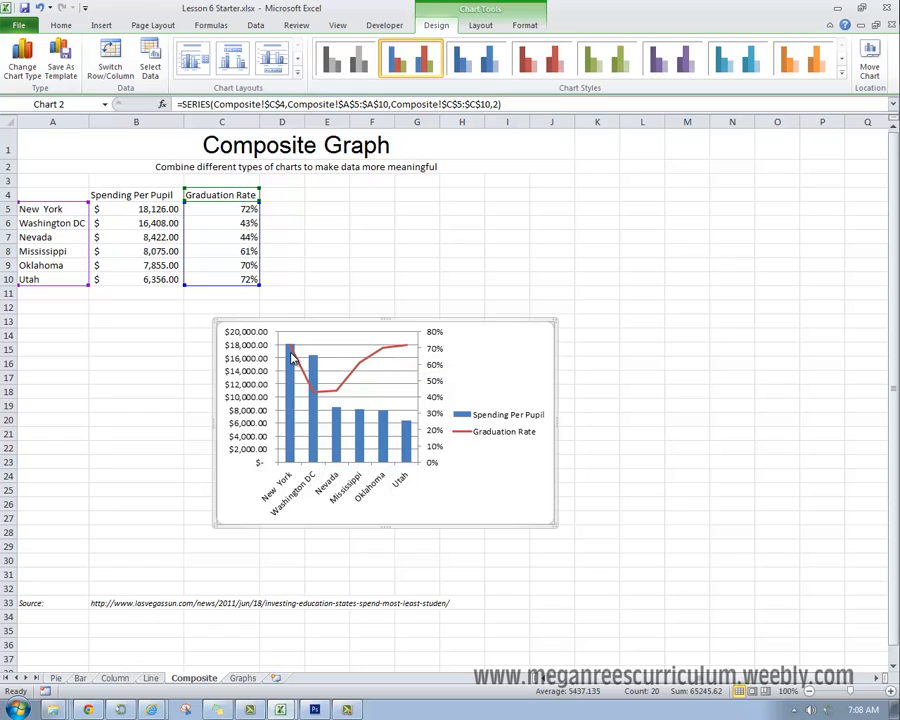
Step: Apply the first chart layout to the combined chart and title it "Spending per Pupil vs. Graduation Rate"
mouse_move(337, 372)
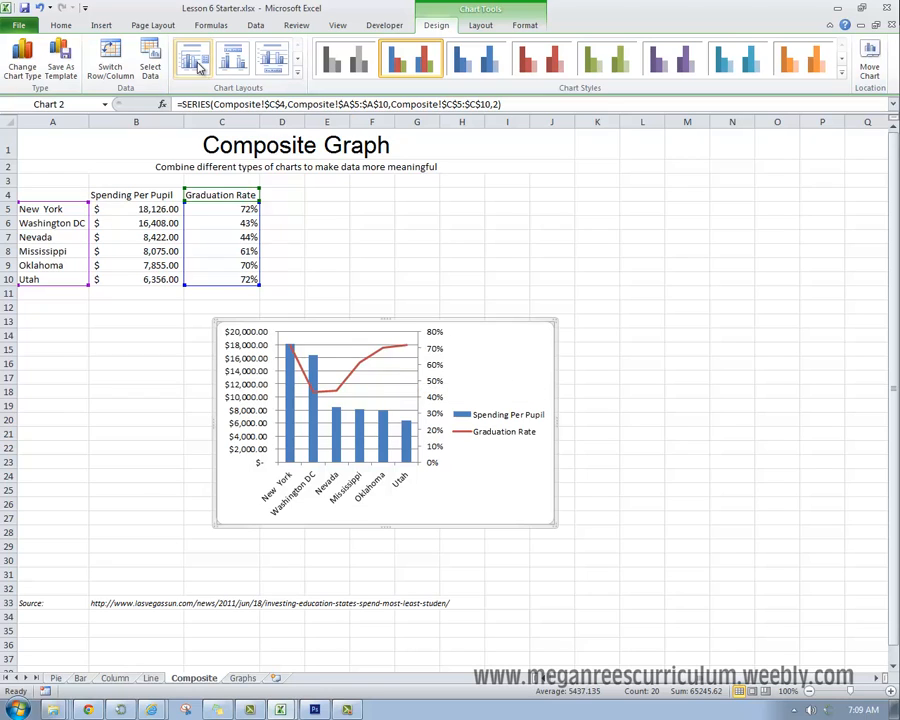
click(197, 68)
click(372, 336)
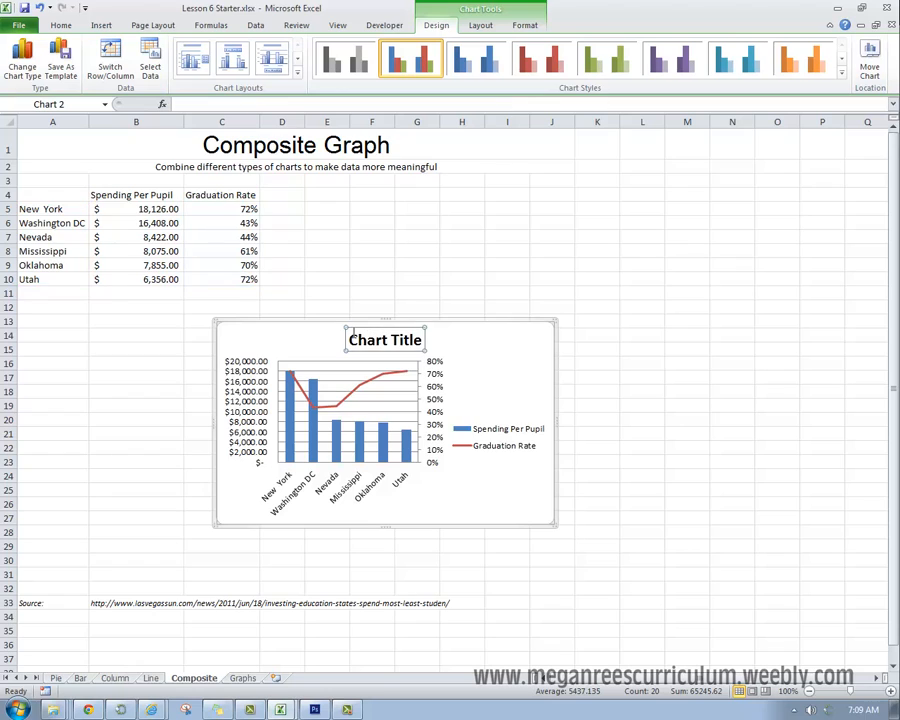
triple_click(387, 341)
text(Spen)
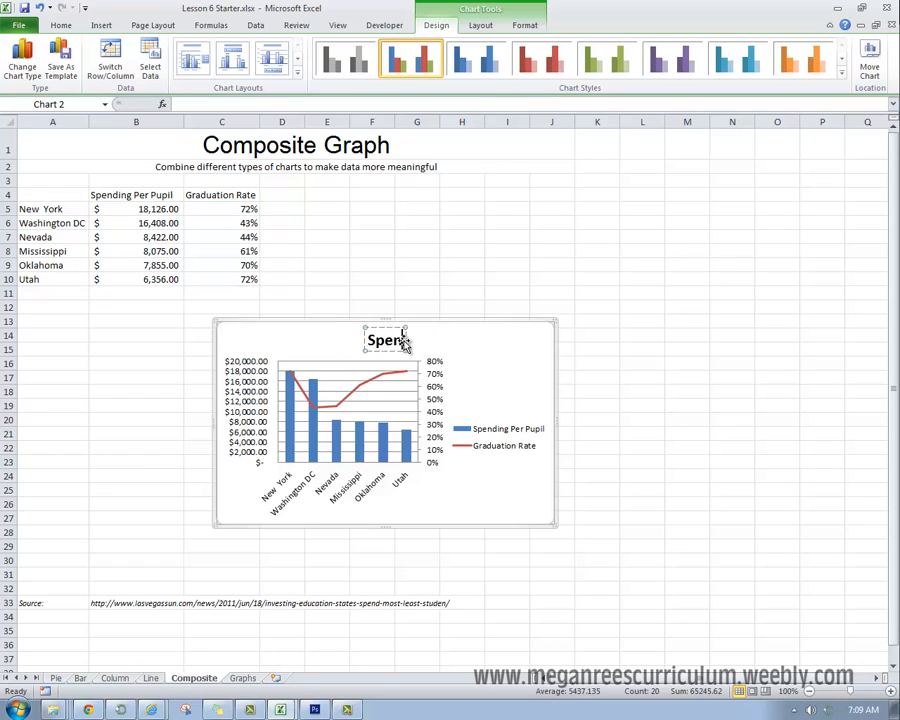
text(ding per Pupil vs. Ga)
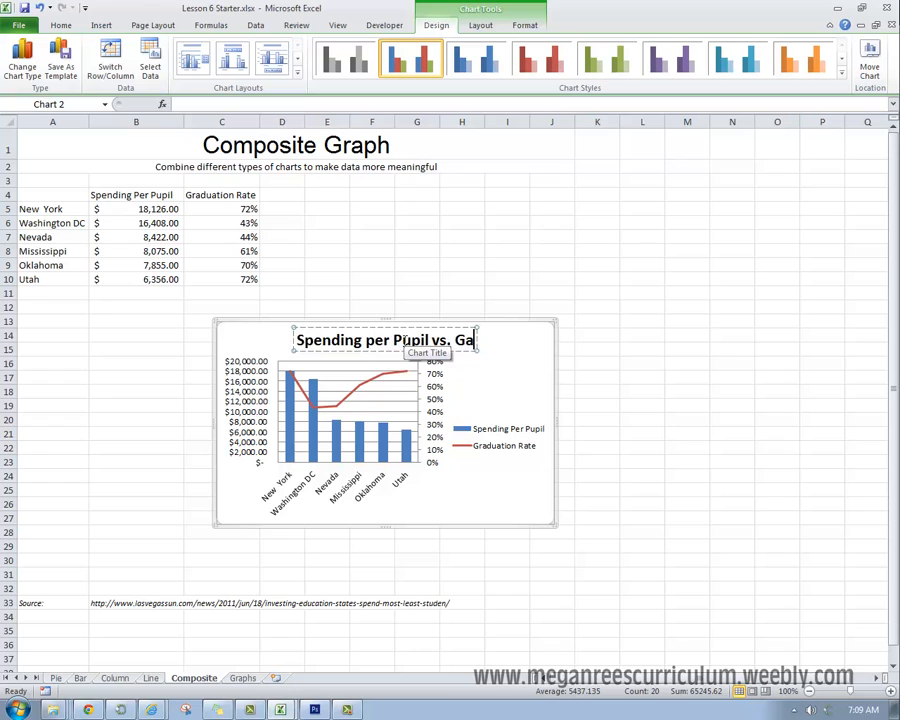
key(BackSpace)
text(raduation Rate)
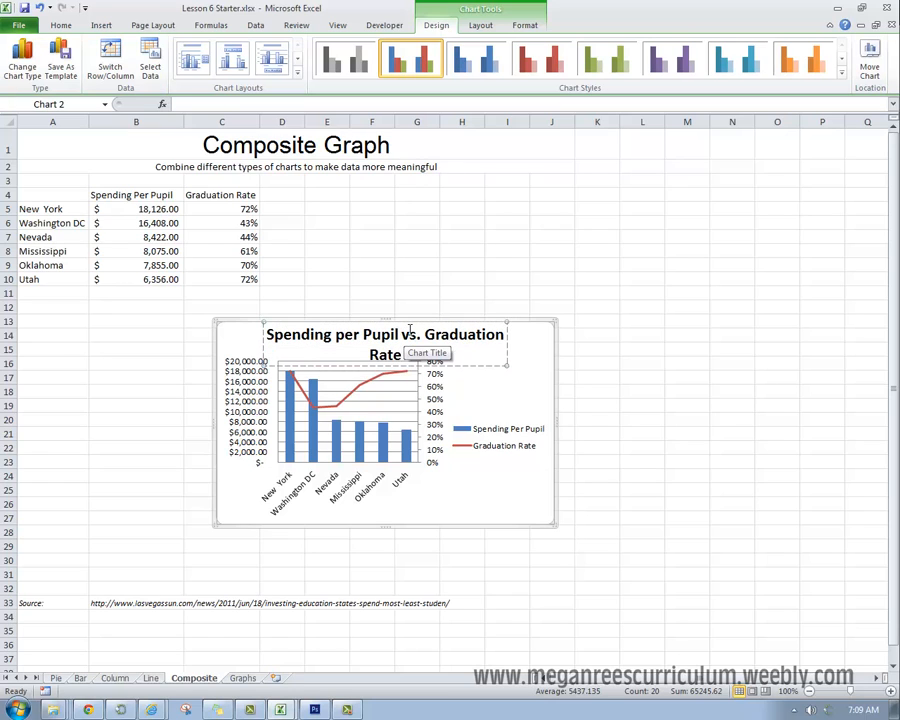
Step: Reduce the whole chart title's font size to 16
drag(426, 354, 264, 334)
click(61, 25)
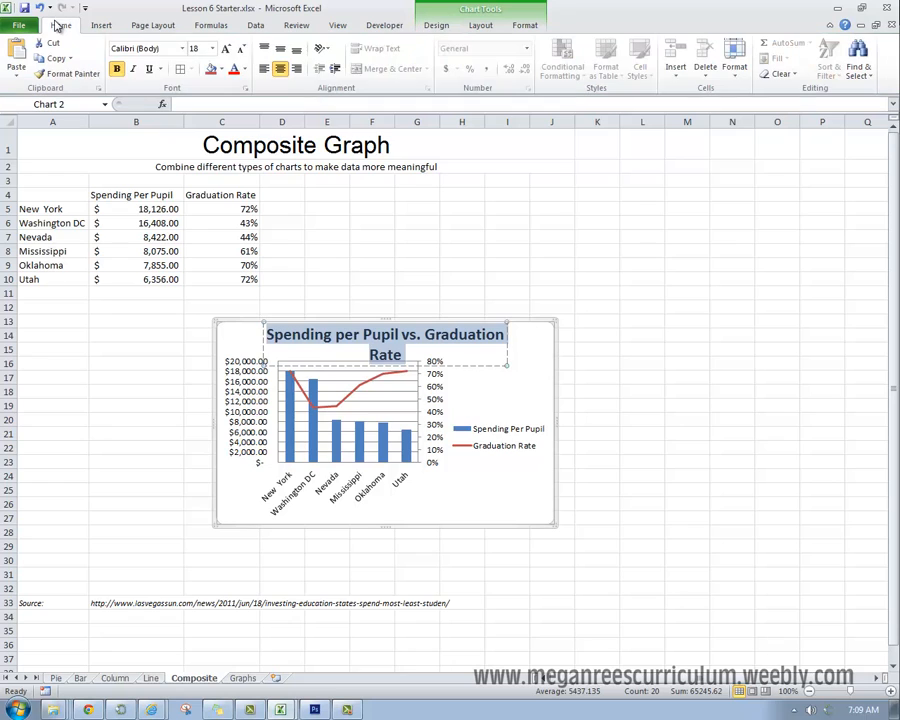
click(241, 48)
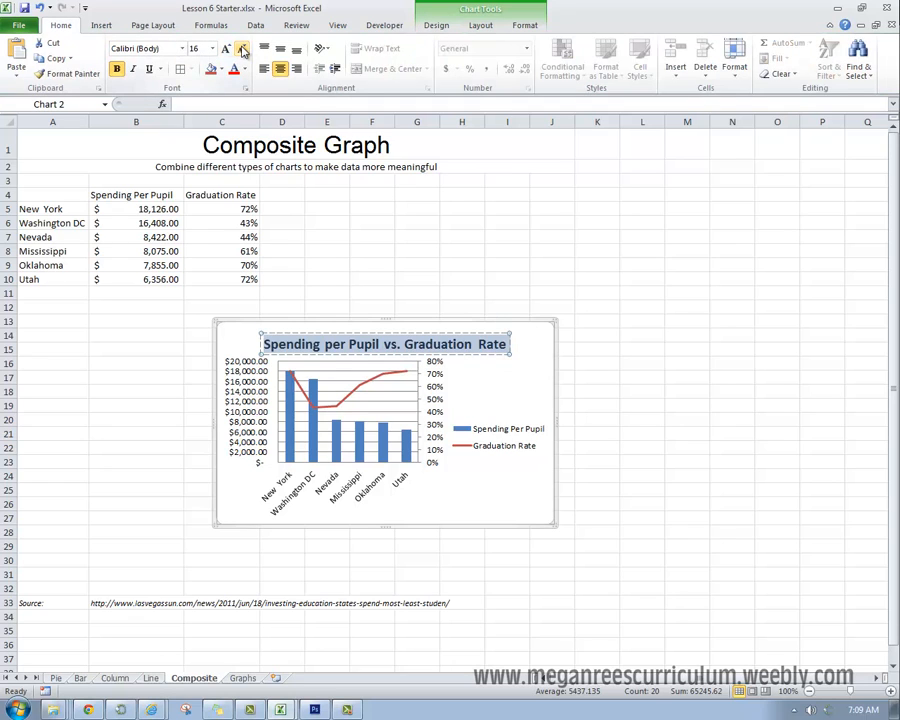
click(564, 415)
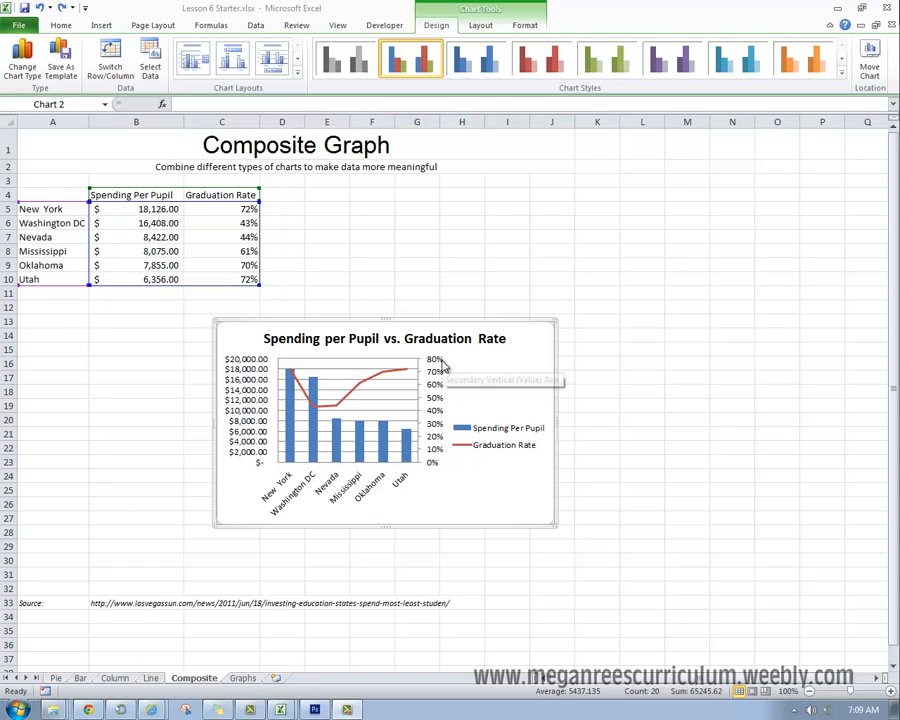
Step: Set the secondary vertical axis maximum to a fixed value of 1
mouse_move(409, 374)
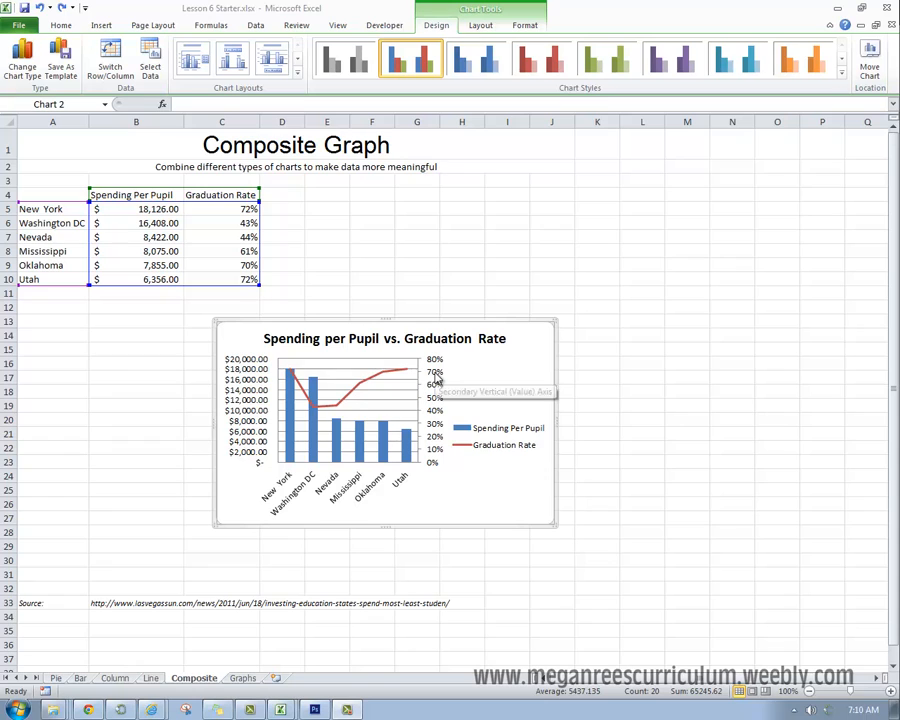
click(437, 365)
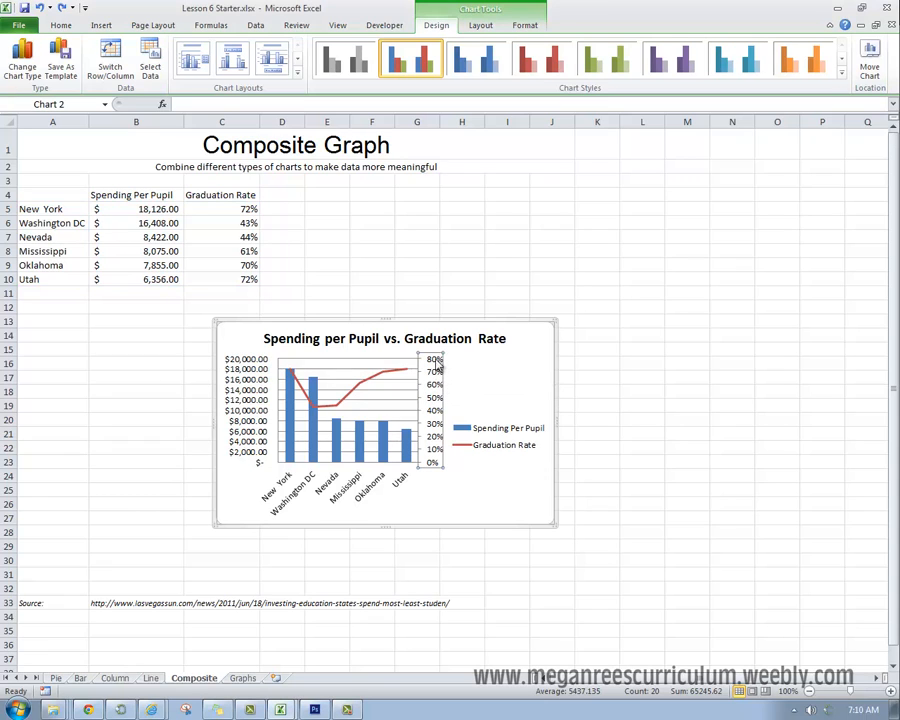
right_click(439, 363)
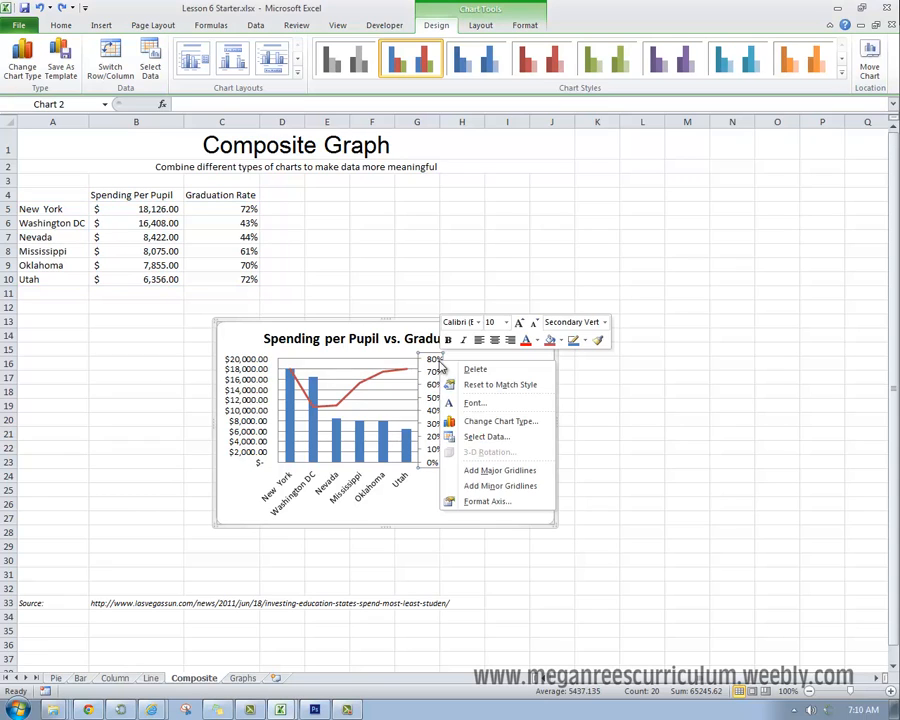
click(487, 501)
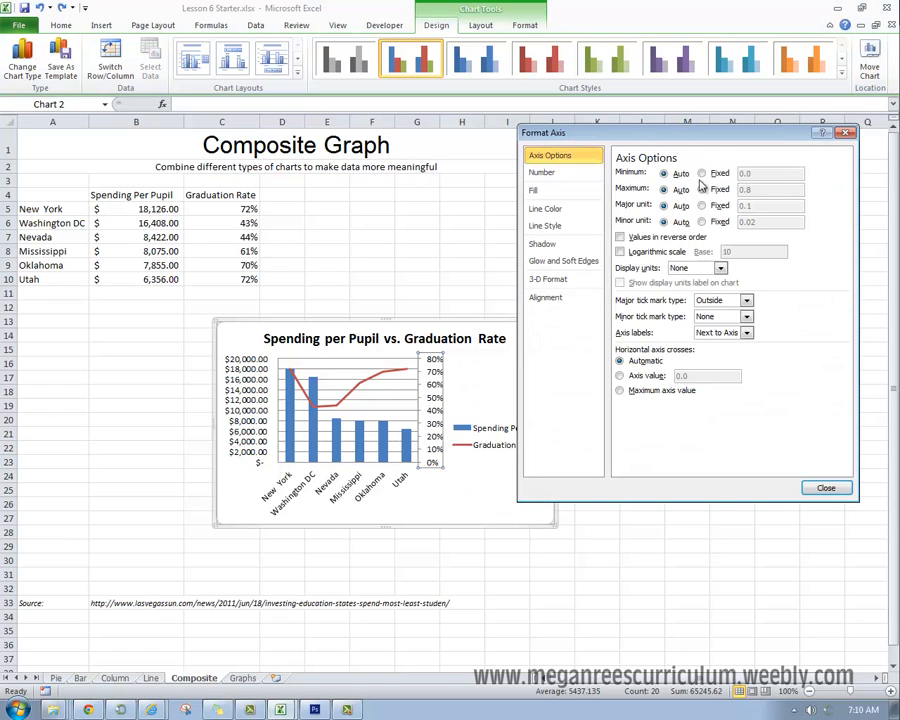
click(715, 191)
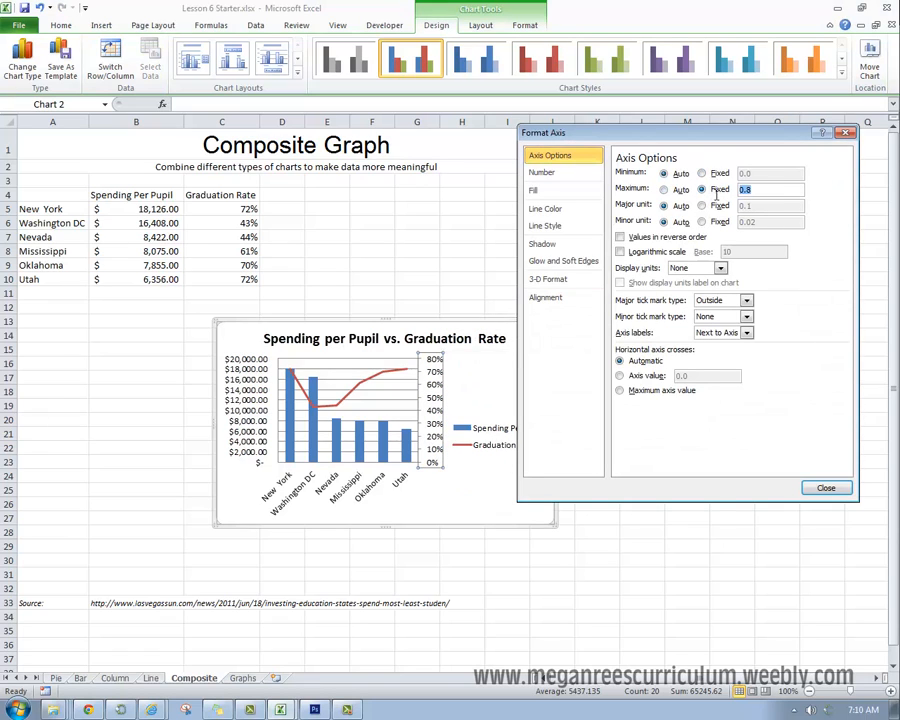
text(1)
click(826, 488)
click(687, 476)
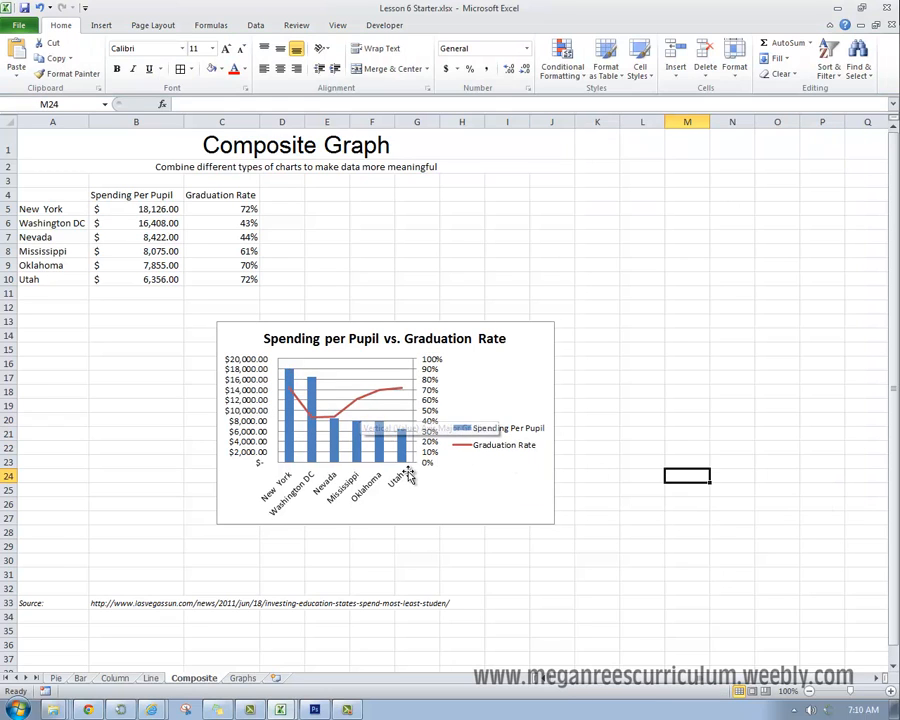
Step: Try a glossy blue chart style, replacing it with the teal style that has a light shaded plot area
click(375, 436)
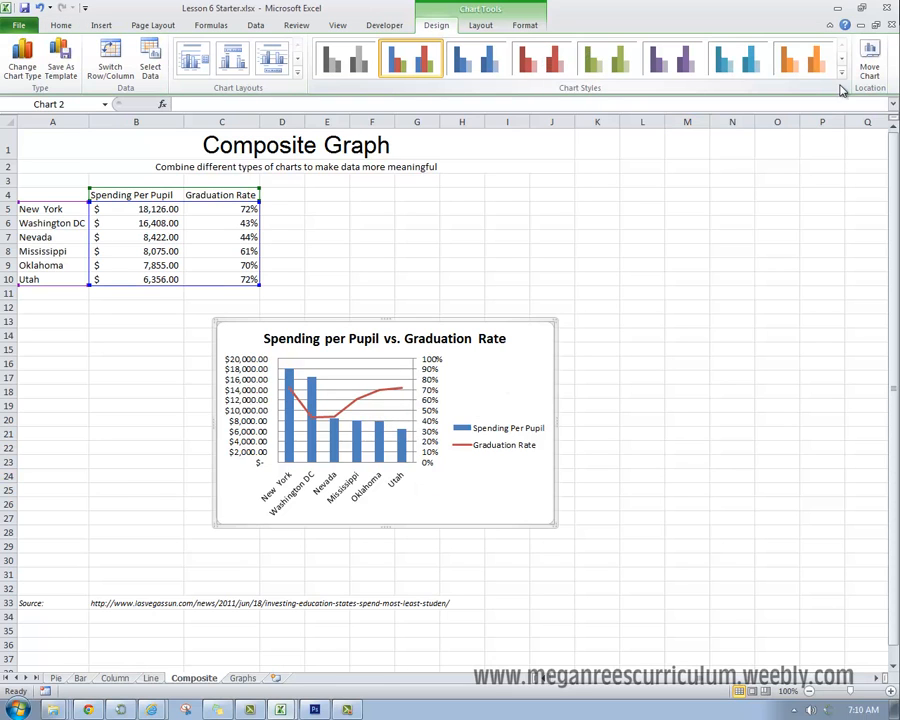
click(841, 76)
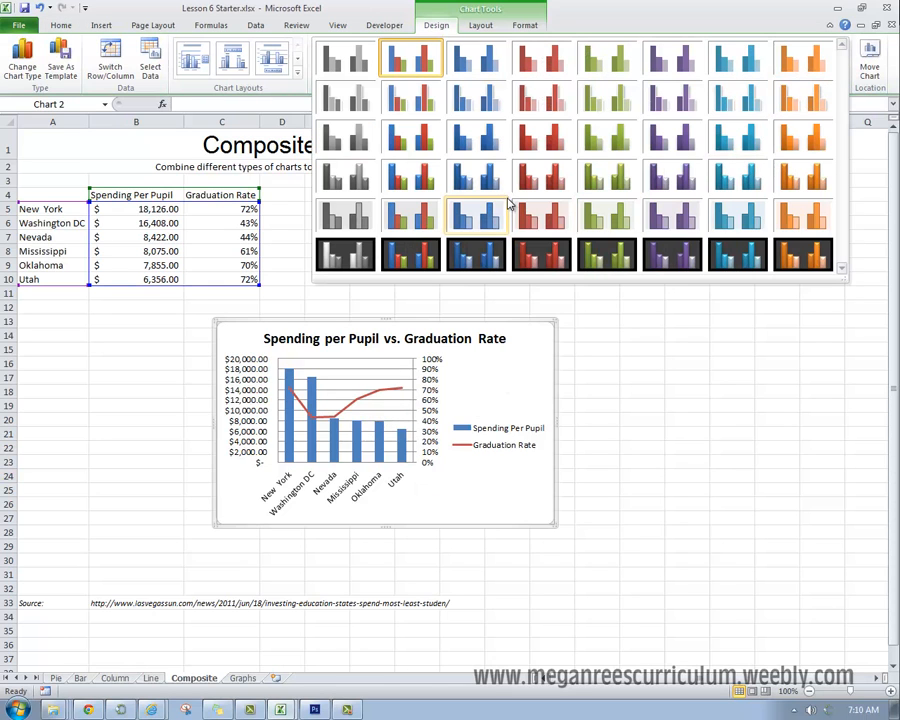
click(488, 188)
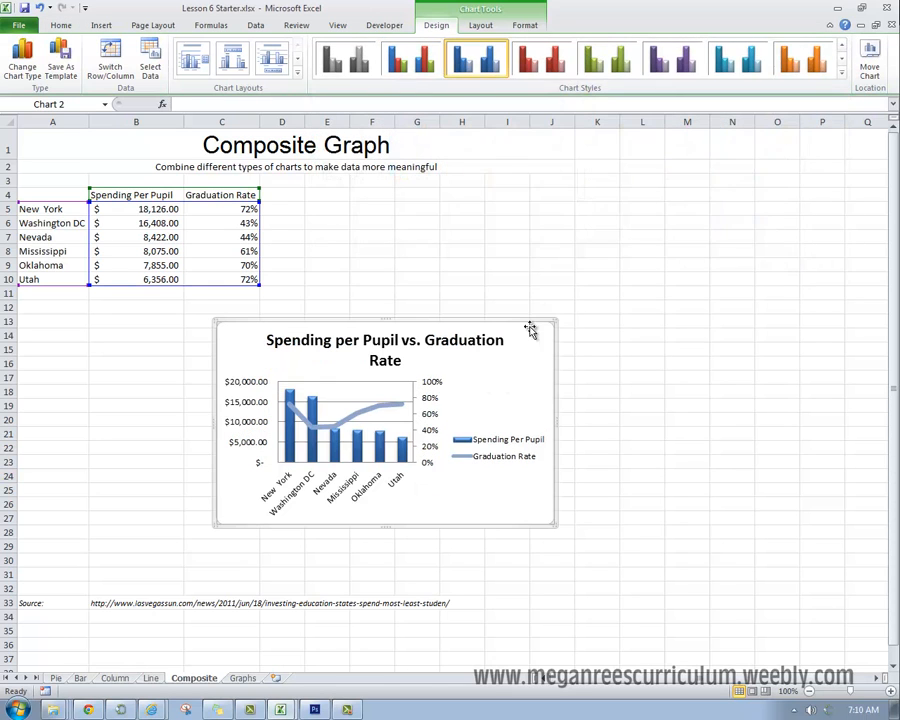
click(841, 76)
click(742, 212)
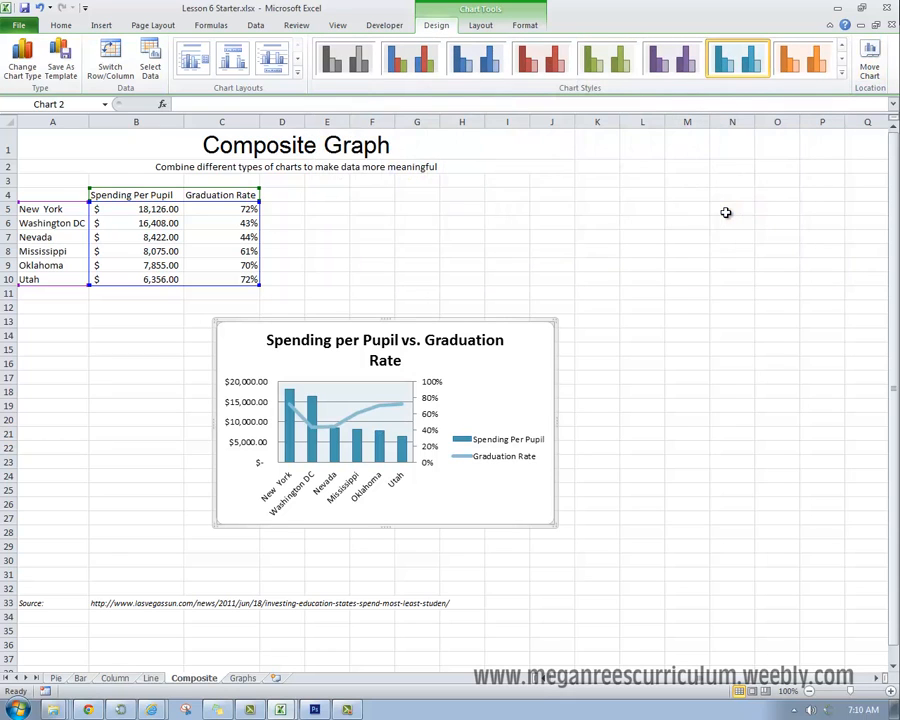
Step: Move the Spending per Pupil vs. Graduation Rate chart to the Graphs worksheet as an embedded object
right_click(488, 385)
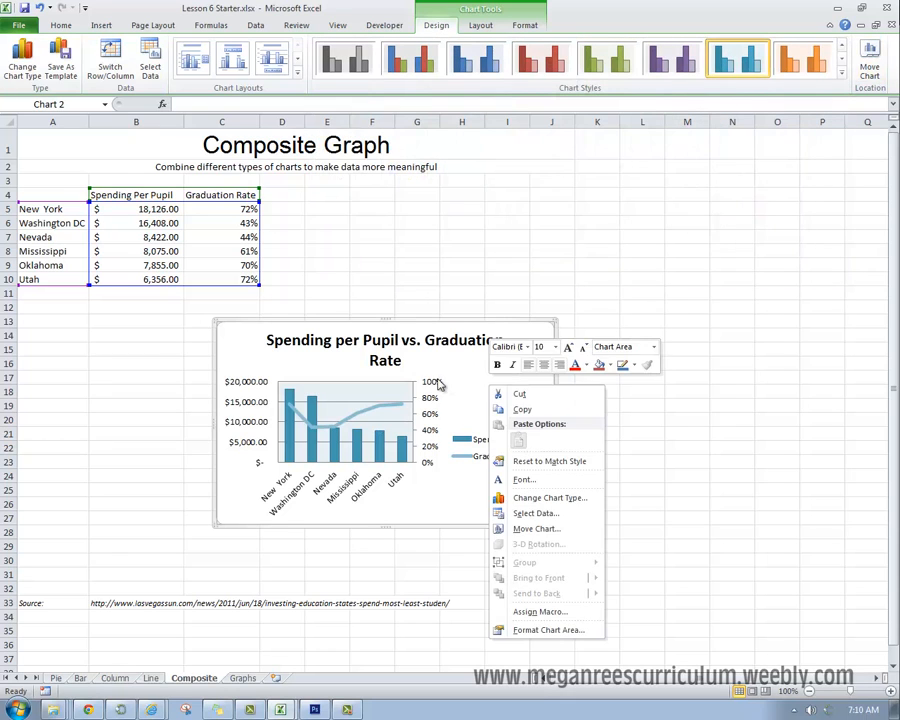
click(438, 379)
click(870, 64)
click(428, 461)
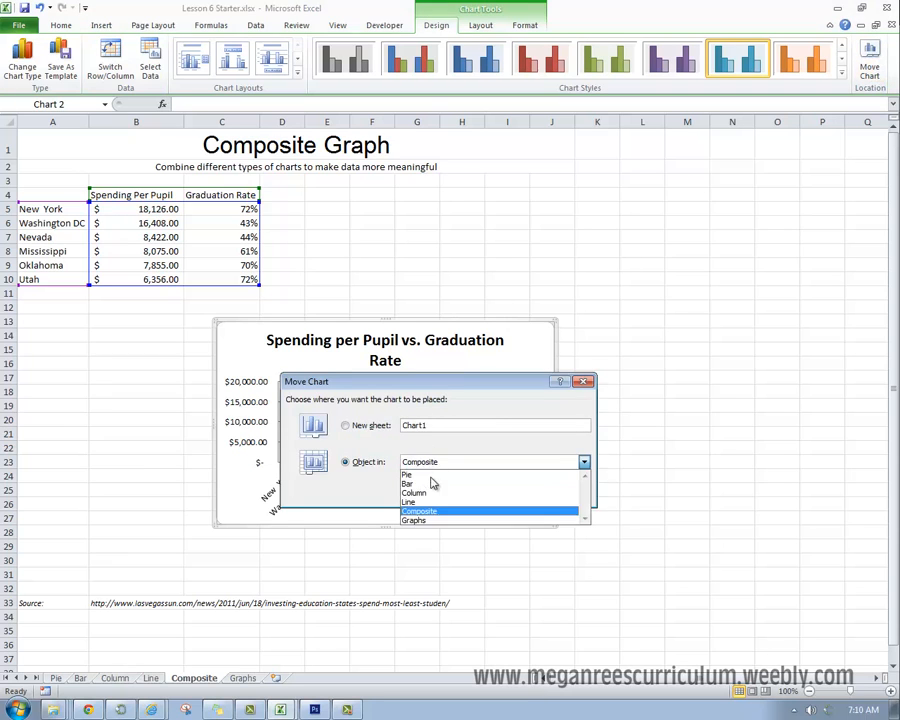
click(440, 517)
click(505, 486)
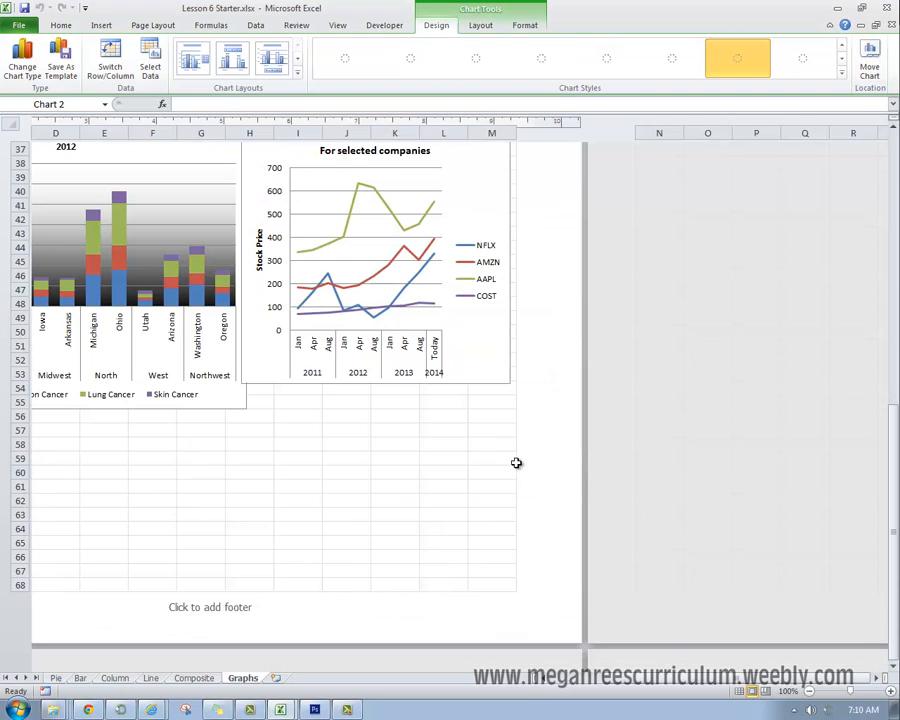
Step: Place the spending chart under the Changes in Stock chart, within rows 53 to 68 and ending inside column M
scroll(470, 440, down, 3)
scroll(468, 444, up, 7)
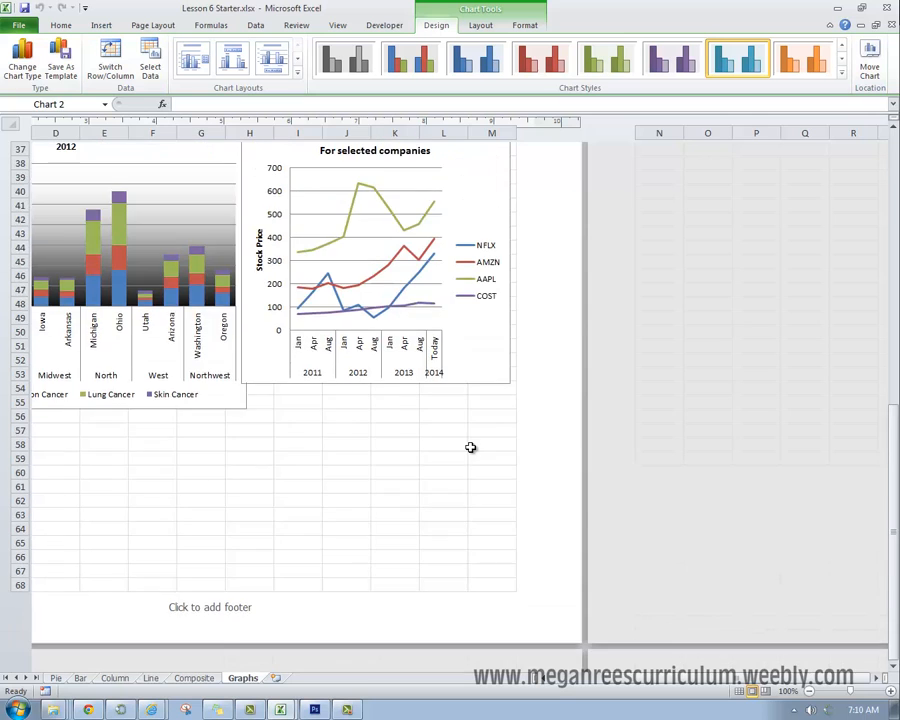
scroll(470, 450, up, 3)
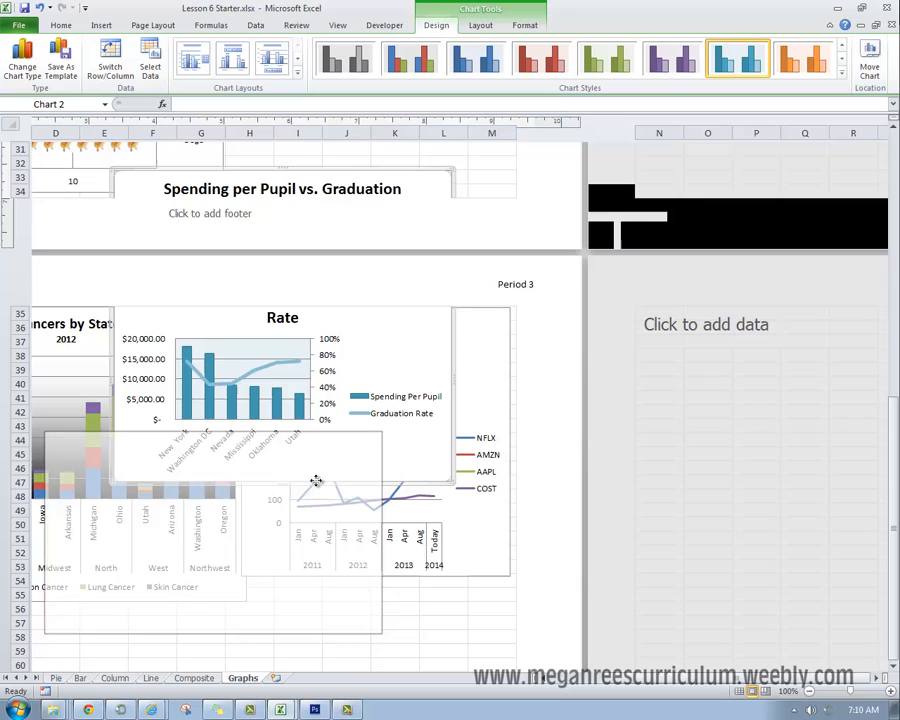
drag(315, 478, 327, 462)
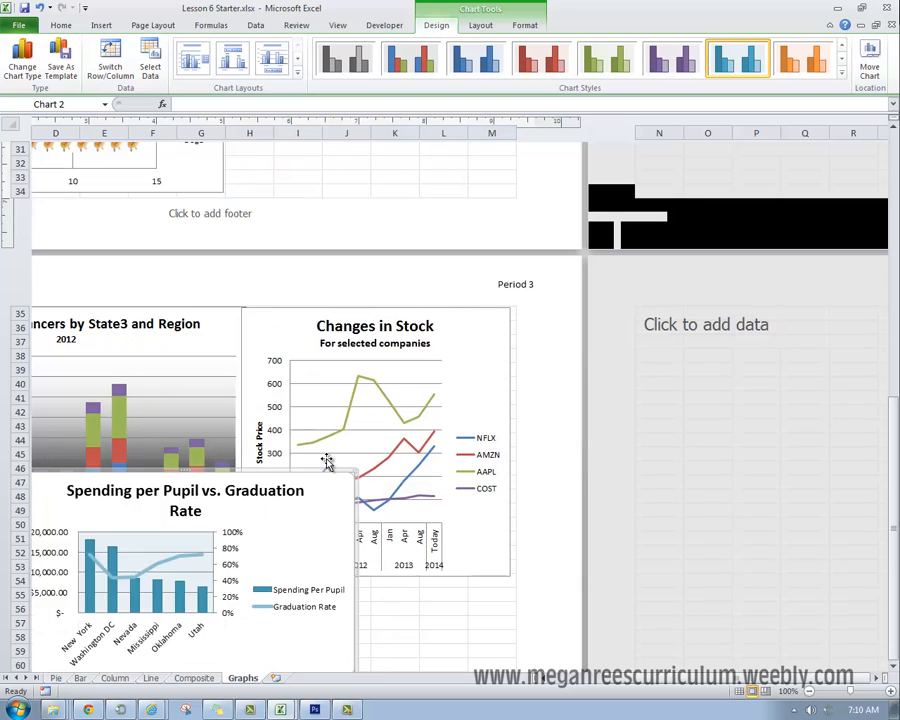
scroll(327, 462, down, 5)
drag(301, 227, 462, 294)
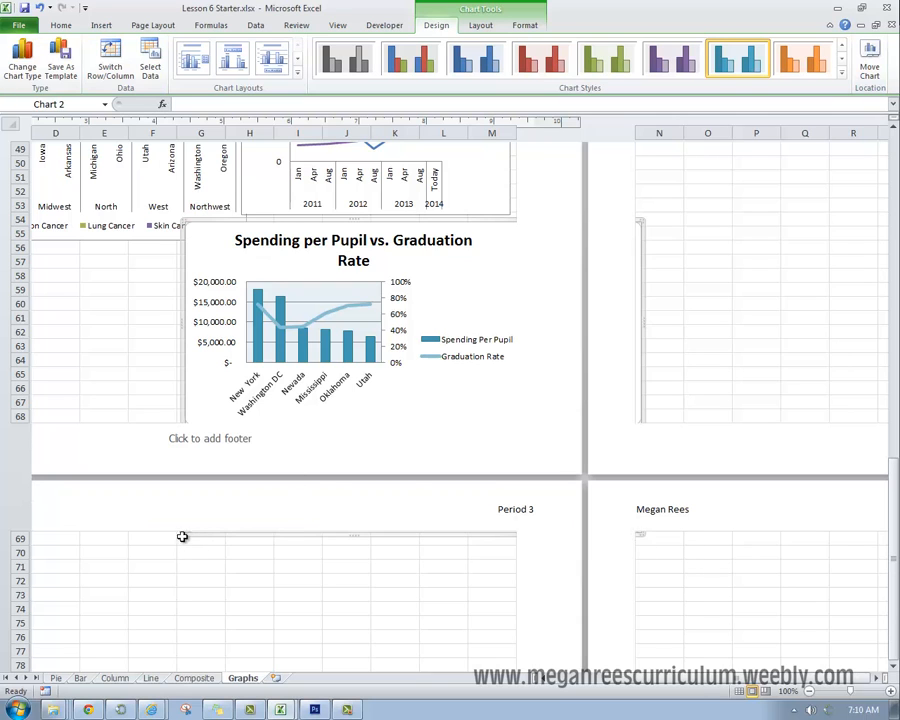
drag(476, 299, 463, 279)
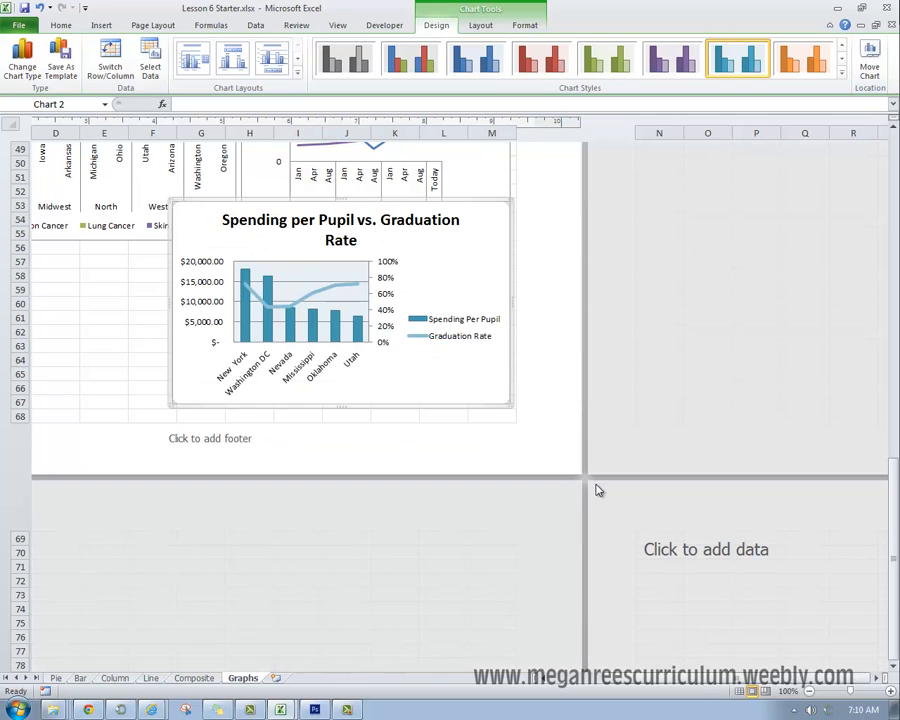
Step: Shrink the spending chart and reposition it just below the Changes in Stock chart, within rows 55 to 68 and ending inside column M
mouse_move(499, 394)
mouse_down()
mouse_move(490, 390)
mouse_move(502, 410)
mouse_move(493, 390)
mouse_up()
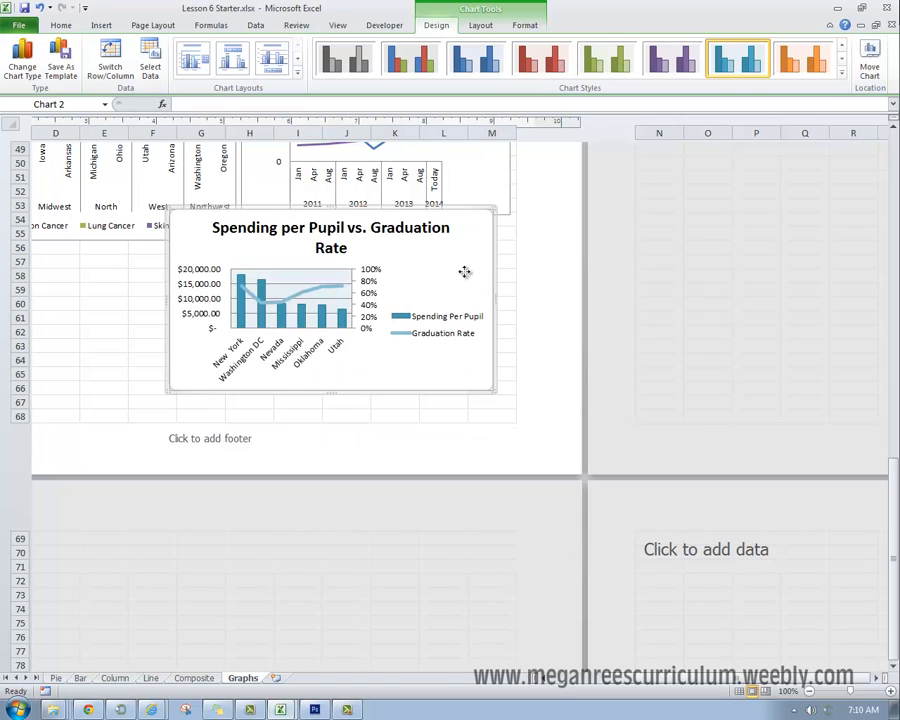
drag(463, 270, 473, 290)
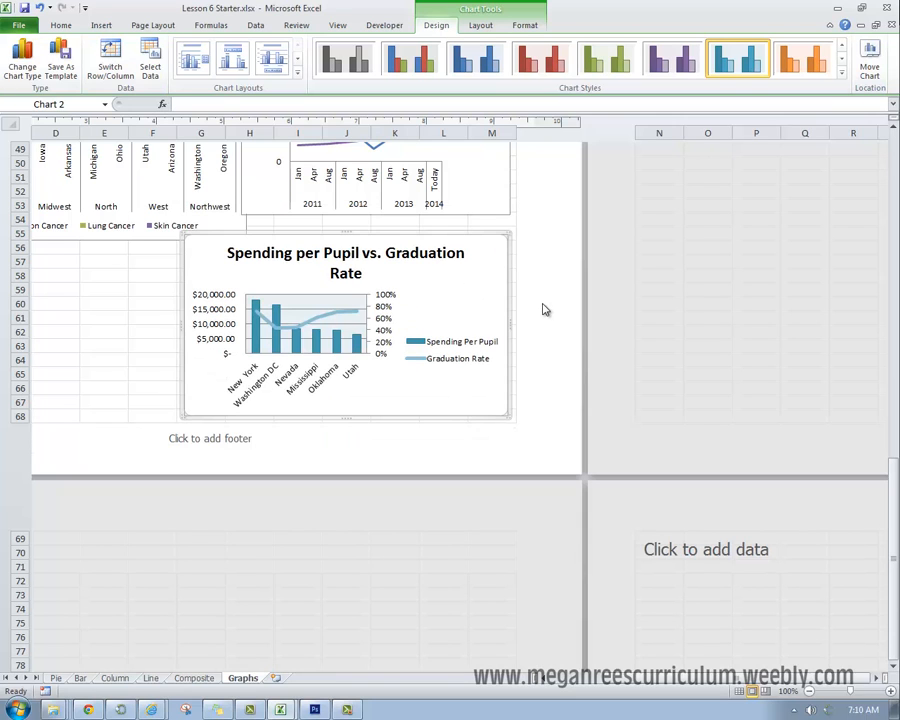
Step: Review the chart layout on the Graphs sheet, preview the printout with the spending chart selected, and return to the sheet
scroll(545, 353, up, 1)
scroll(545, 353, up, 12)
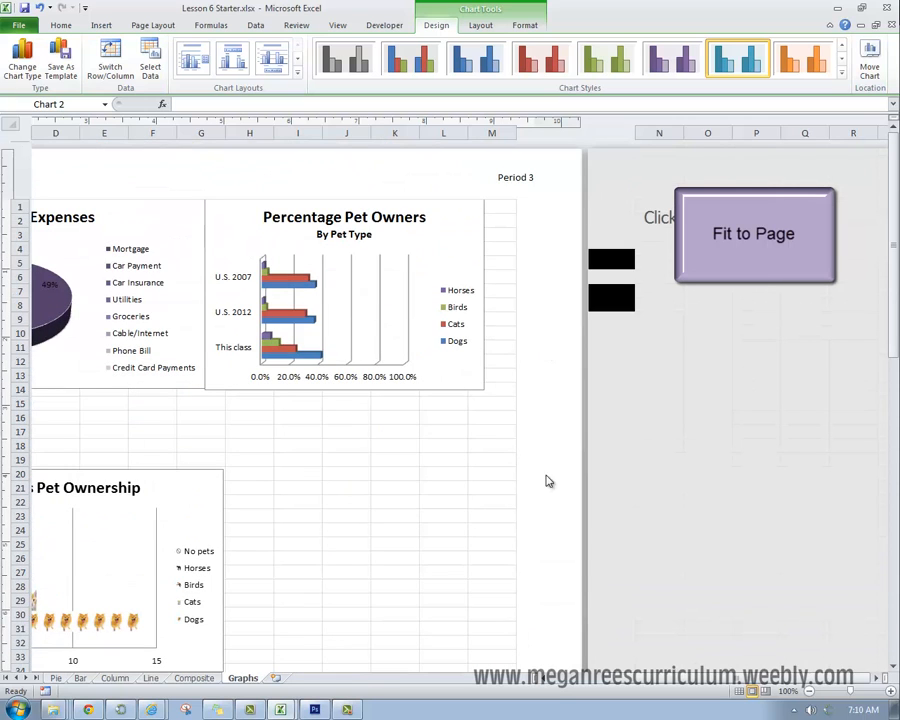
mouse_move(608, 681)
mouse_down()
mouse_move(588, 681)
mouse_move(597, 681)
mouse_up()
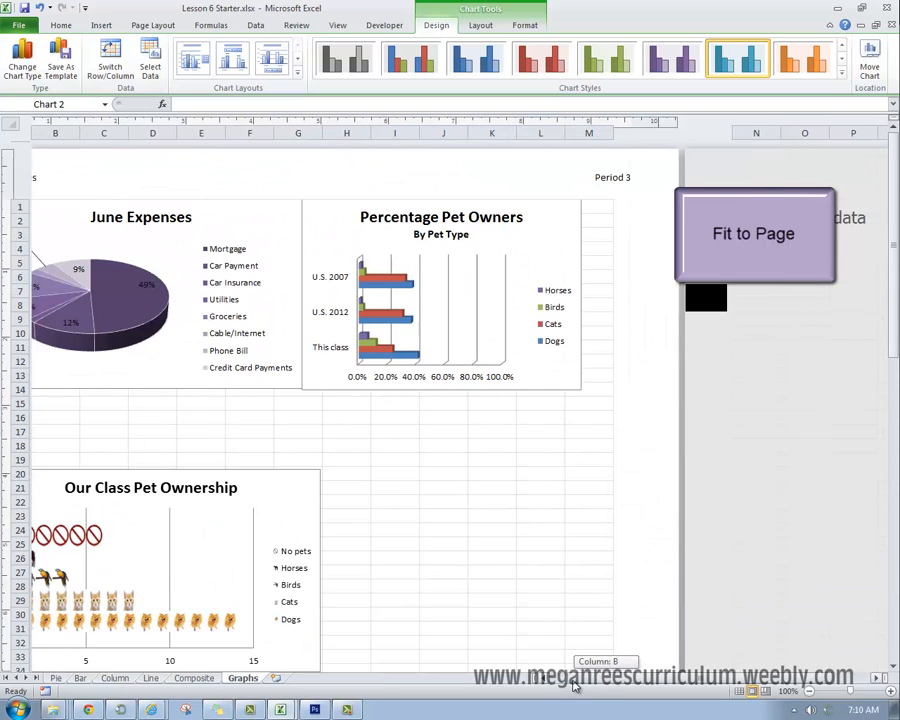
scroll(729, 424, down, 8)
scroll(728, 480, down, 8)
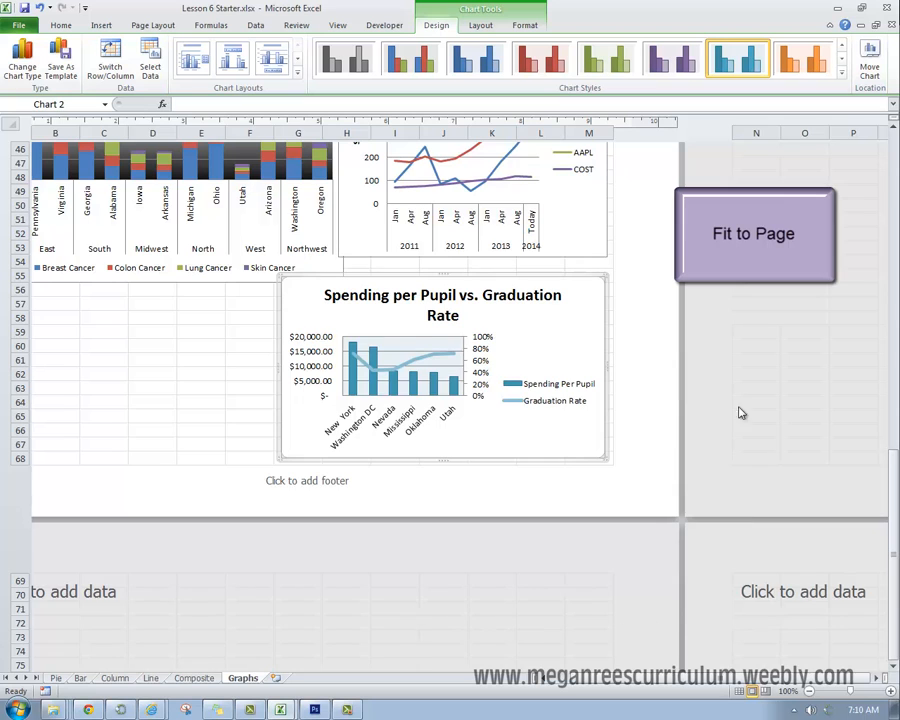
scroll(740, 350, up, 9)
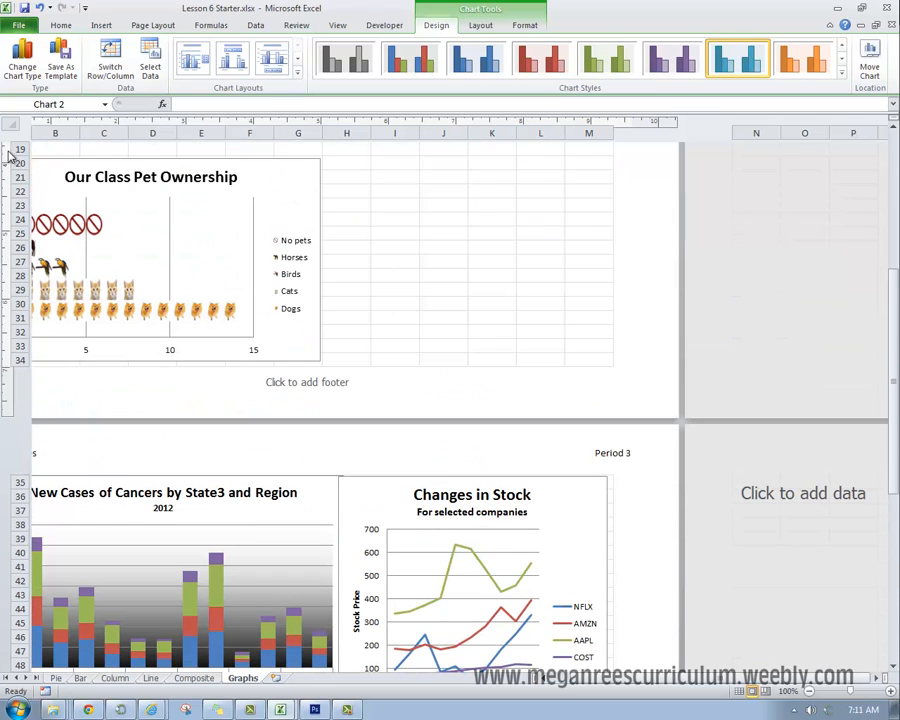
click(18, 25)
click(30, 208)
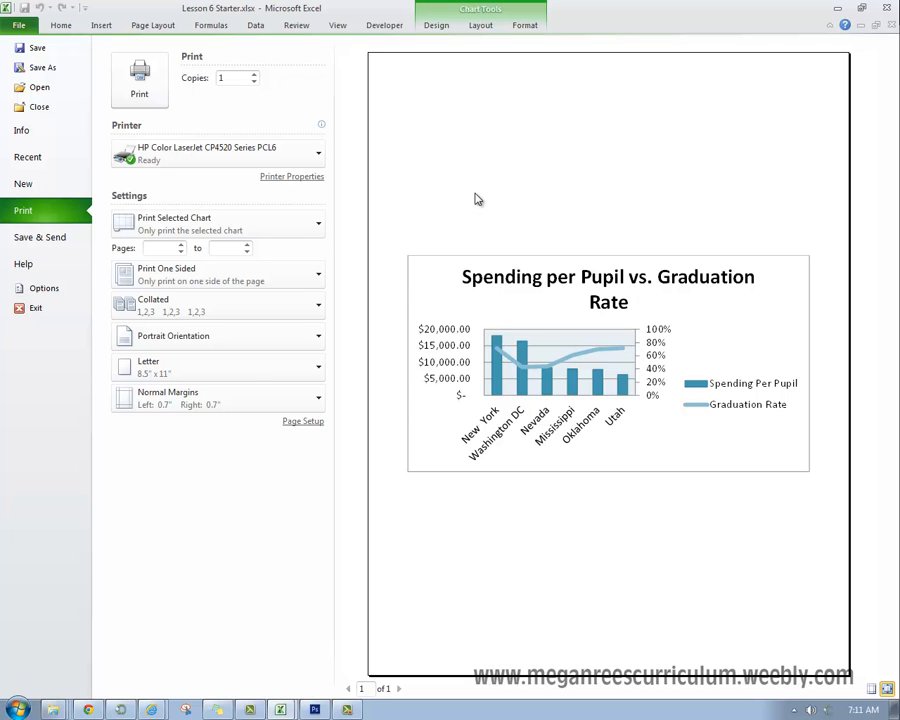
click(64, 27)
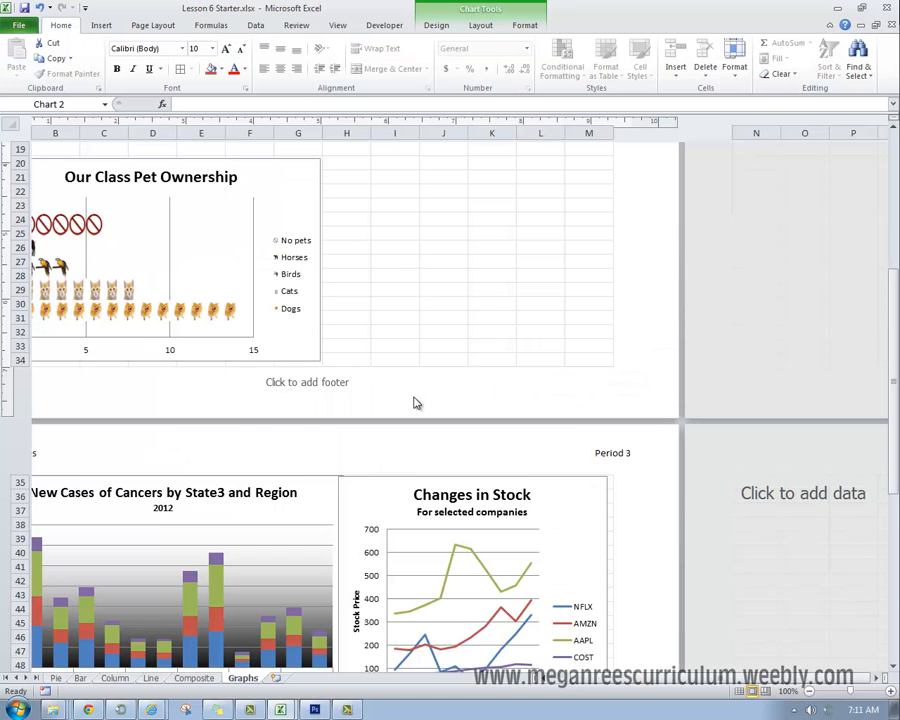
Step: Deselect the spending chart by selecting the empty cells D61:D62 on the Graphs sheet
click(560, 462)
scroll(560, 462, down, 8)
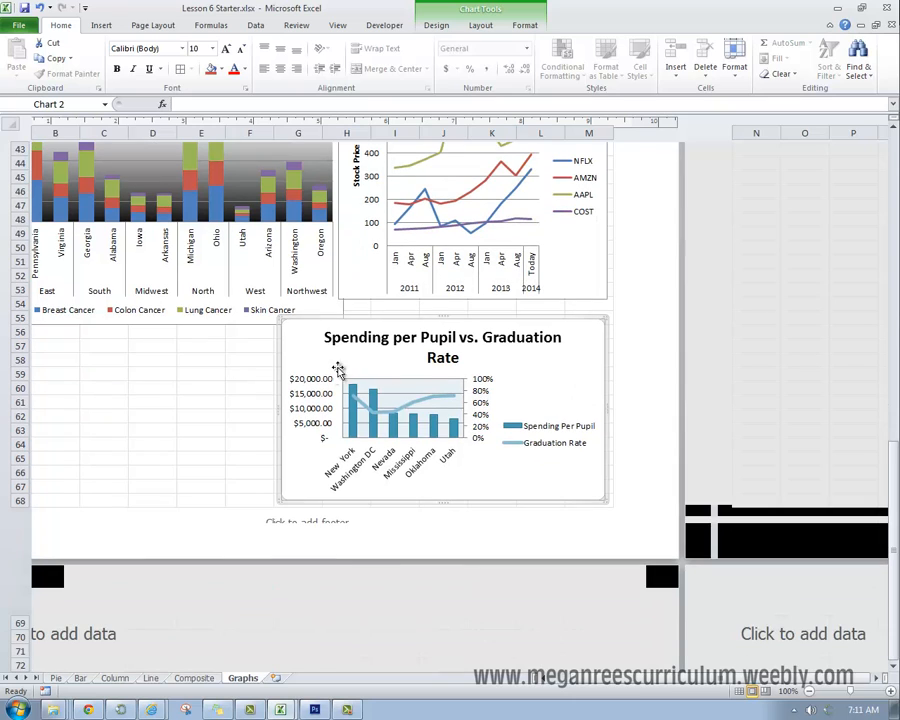
click(229, 385)
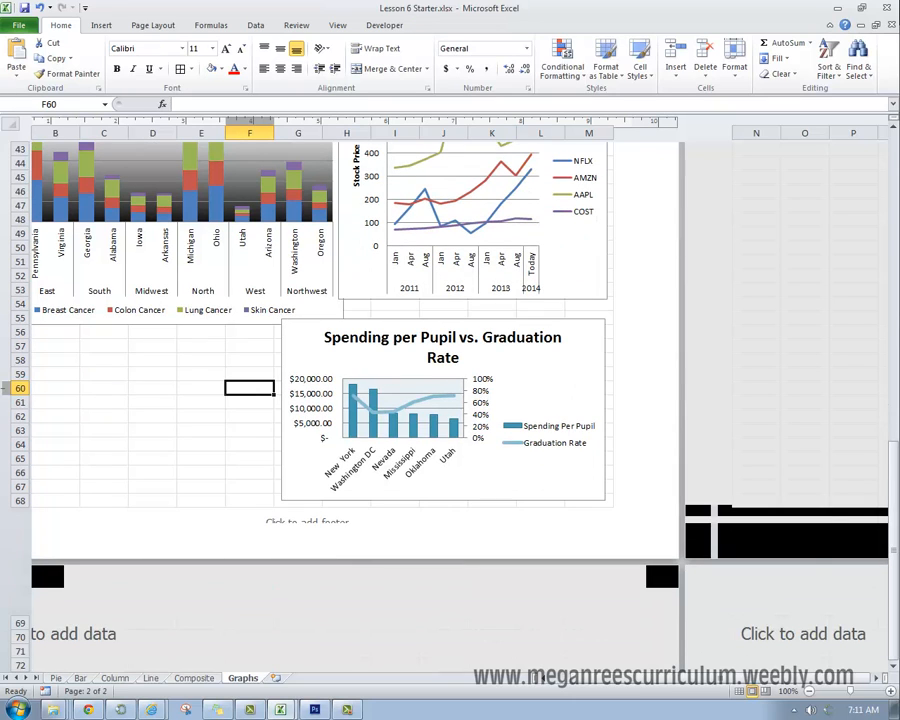
drag(155, 415, 157, 403)
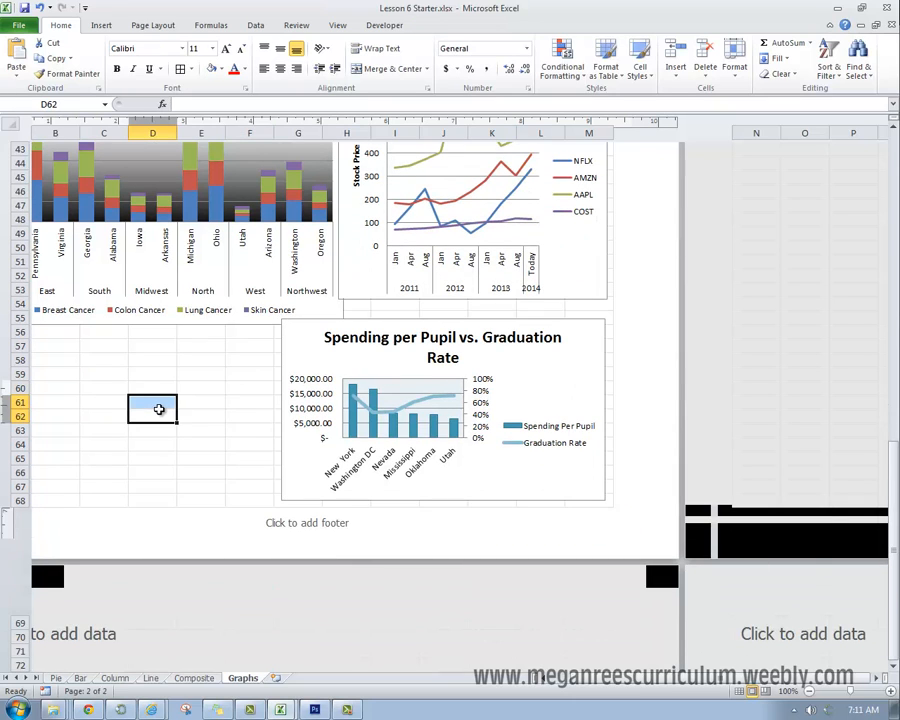
Step: Preview both printed pages of the active sheet and set the print scaling to Fit Sheet on One Page
click(18, 24)
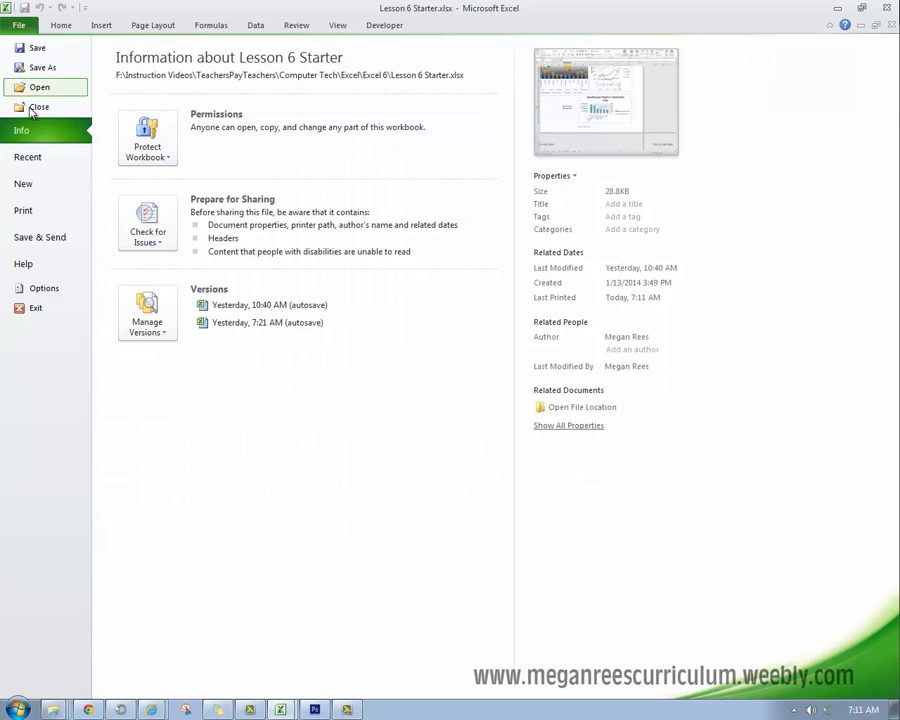
click(21, 211)
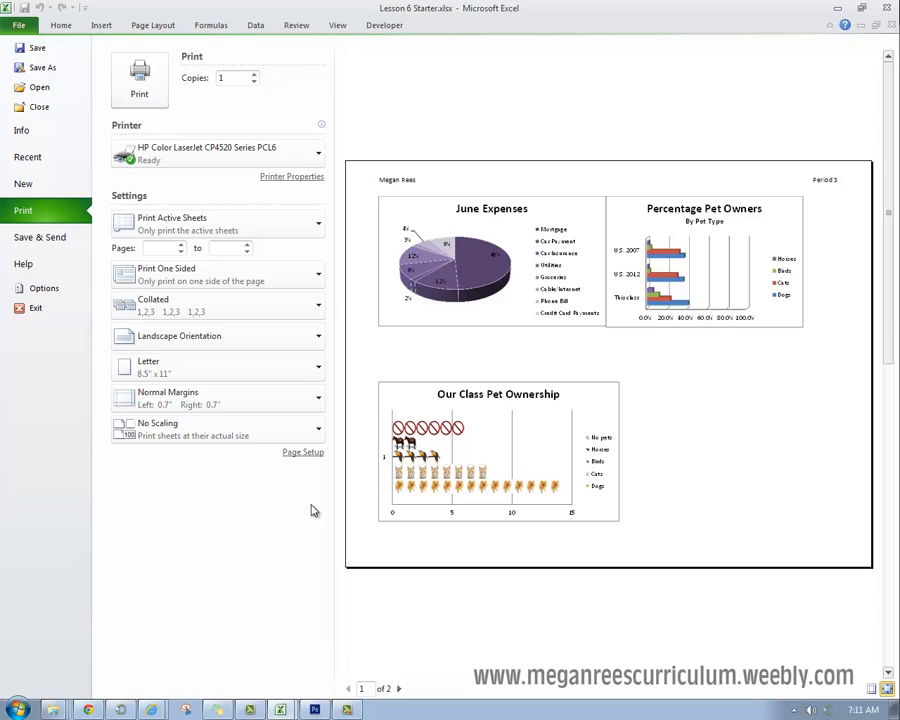
click(398, 688)
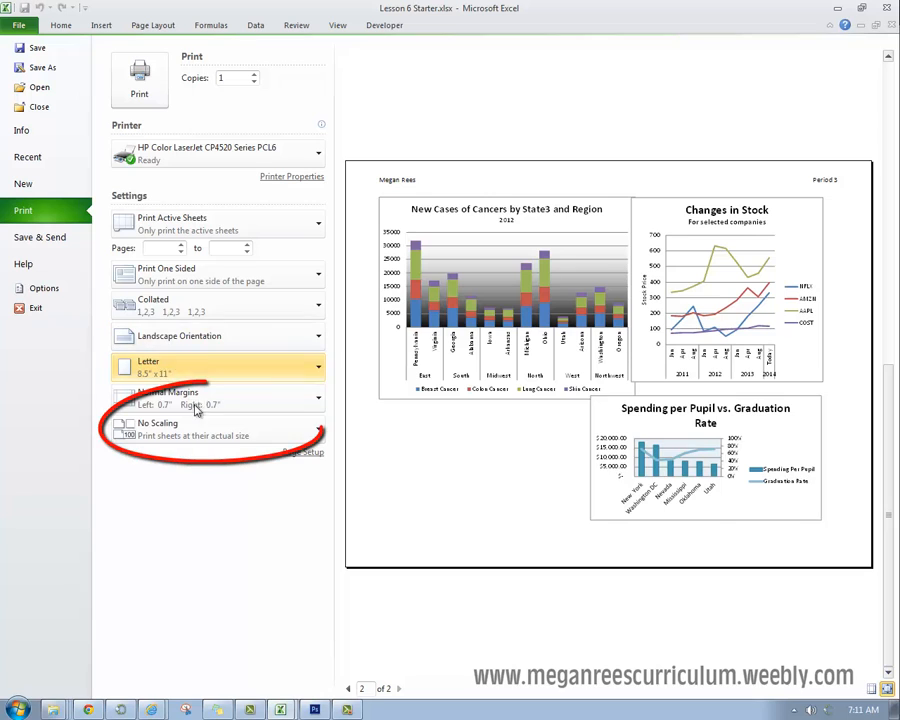
click(196, 430)
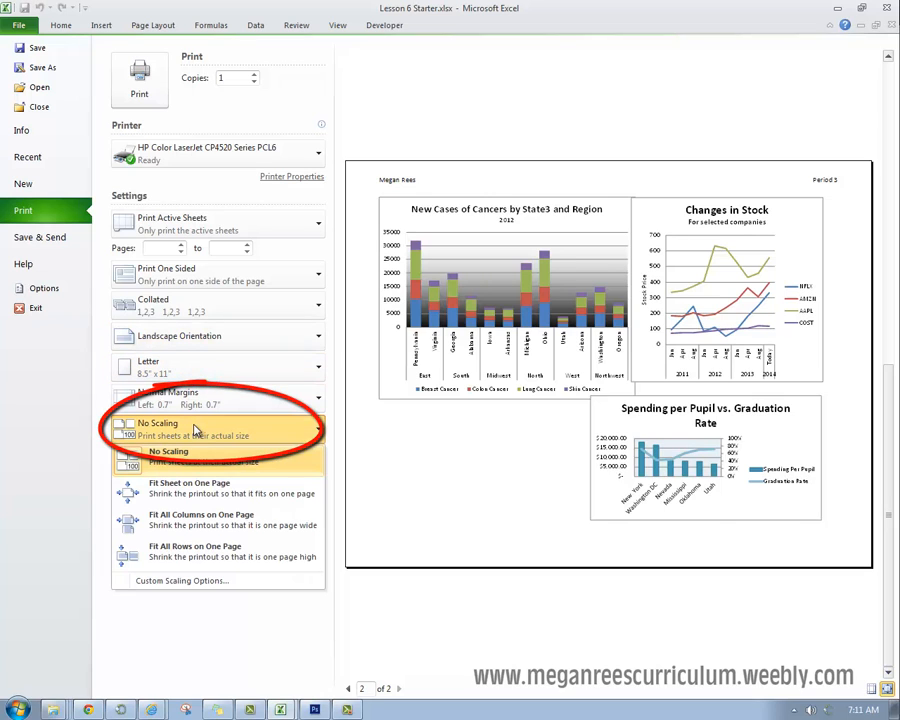
click(198, 490)
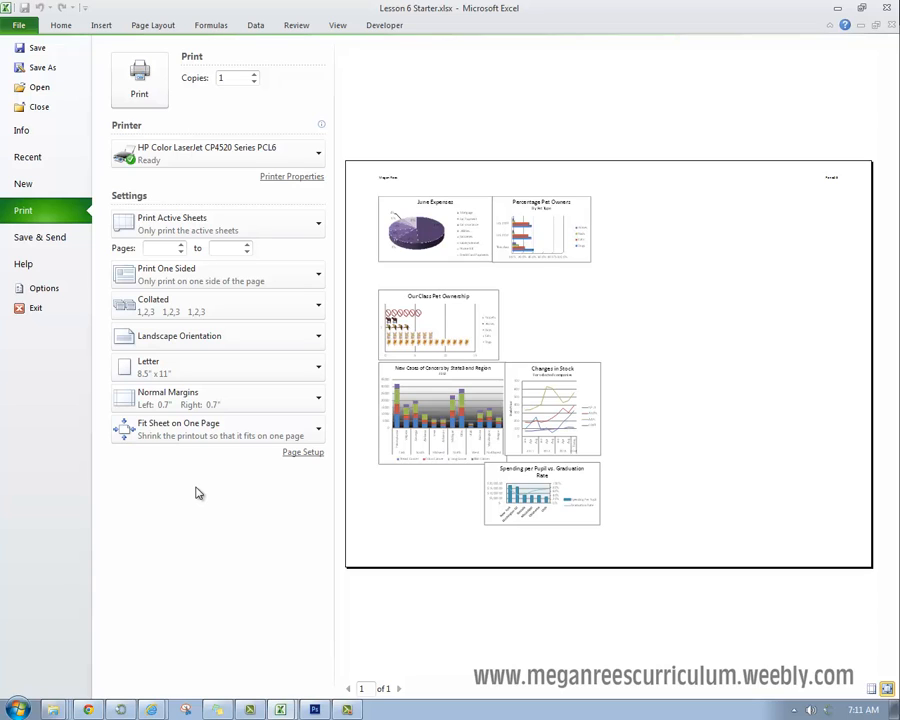